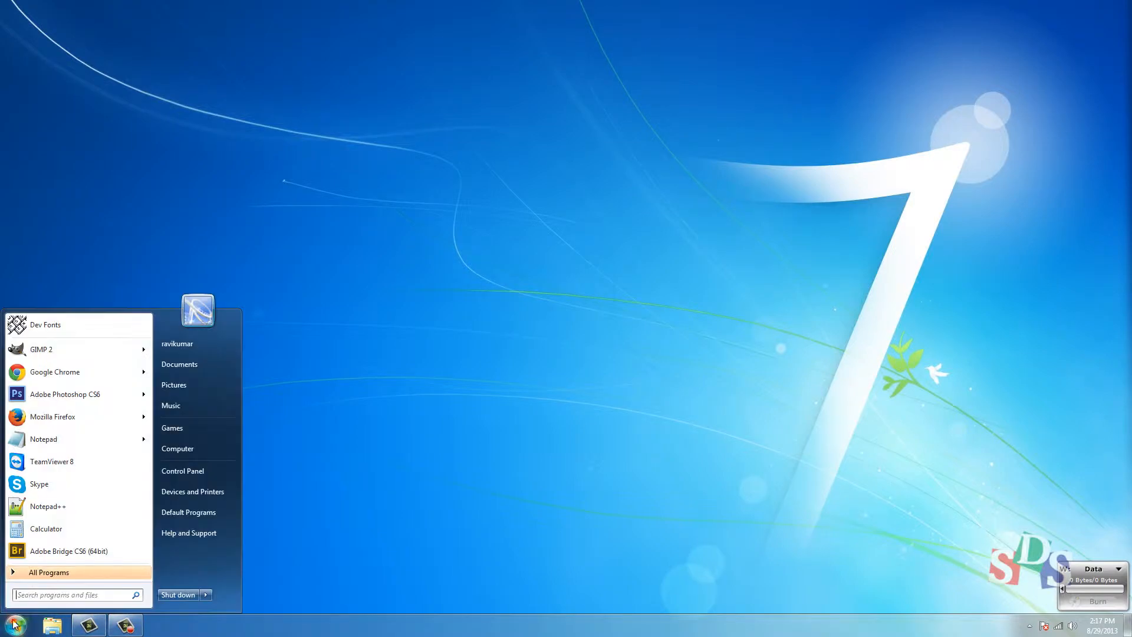
- Open GIMP and start a new image with X and Y resolution set to 300 pixels/in
click(59, 349)
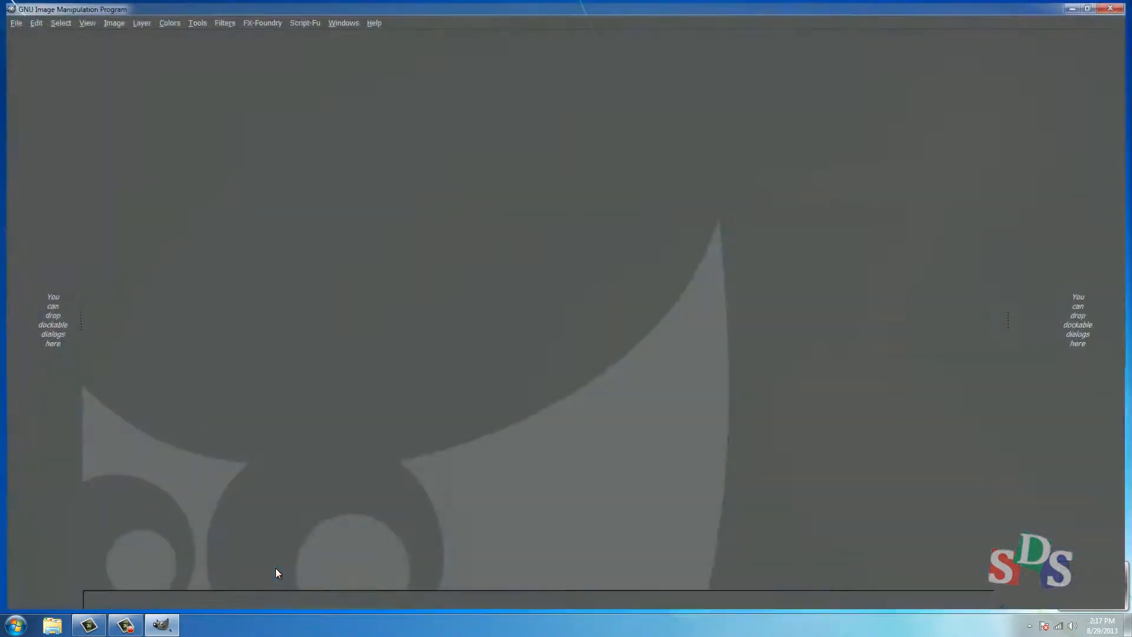
click(11, 20)
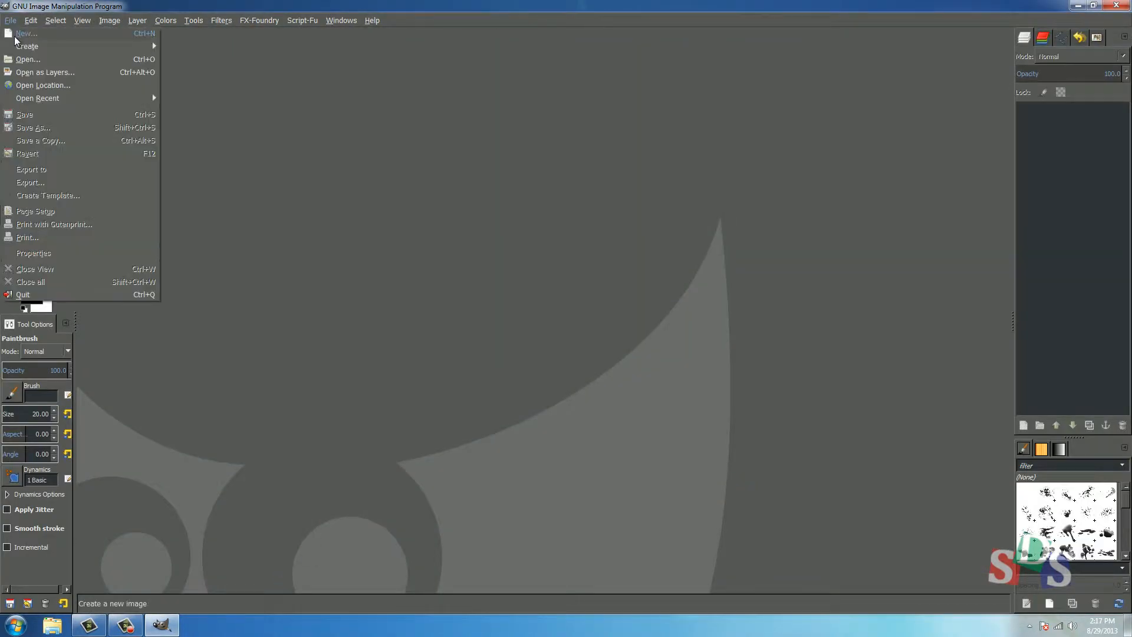
click(14, 36)
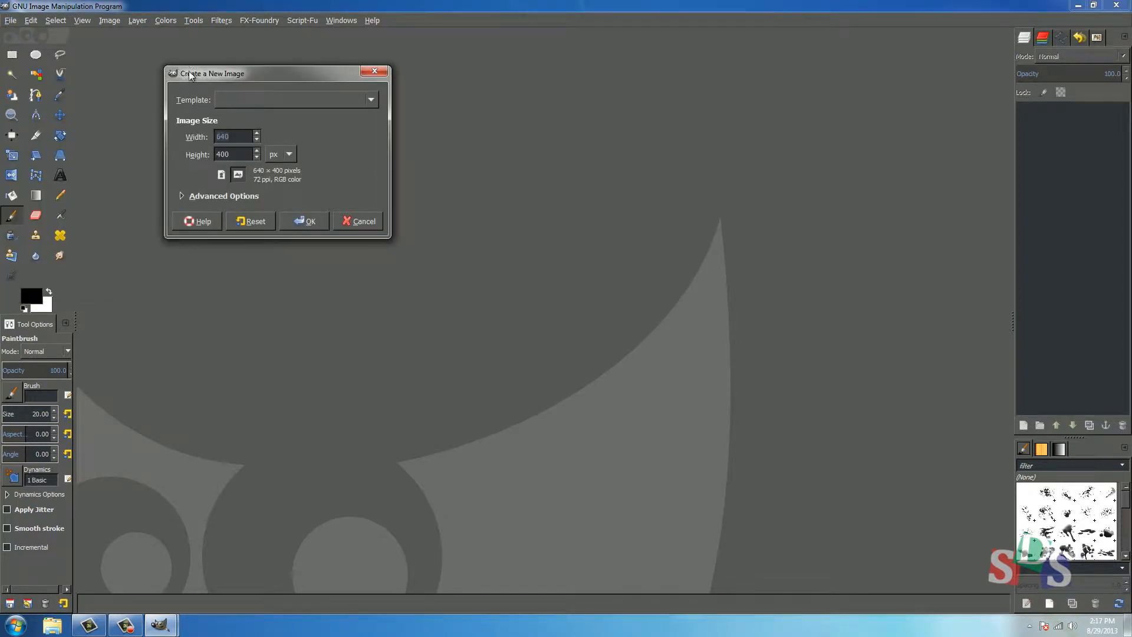
click(200, 202)
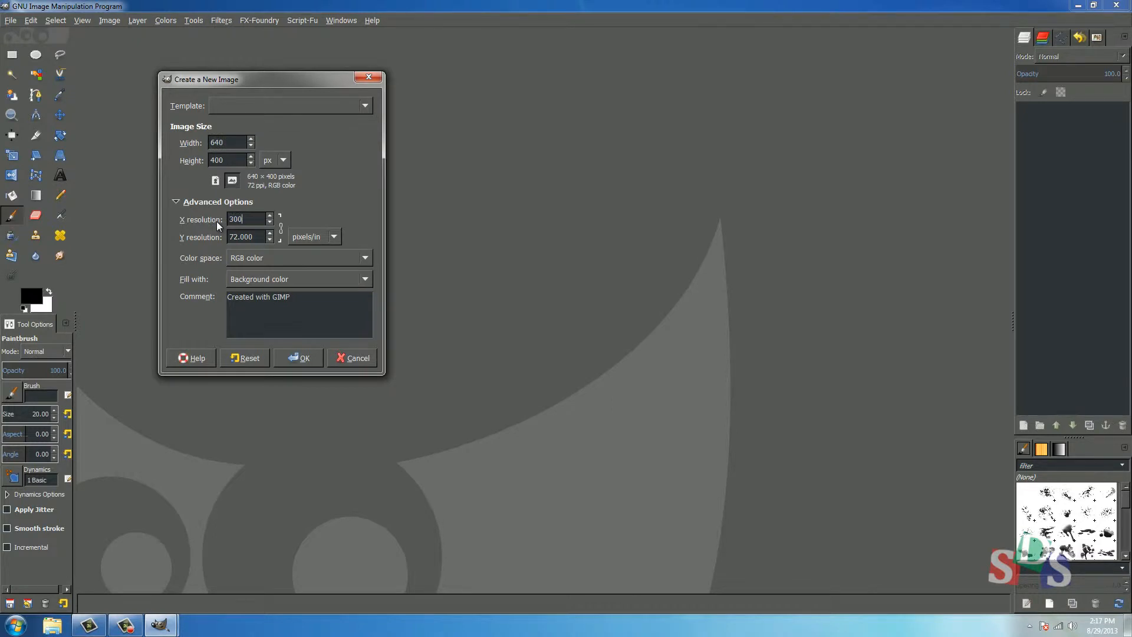
click(240, 237)
- Set the new image's size to 30 inches wide by 12 inches high and create it
click(284, 161)
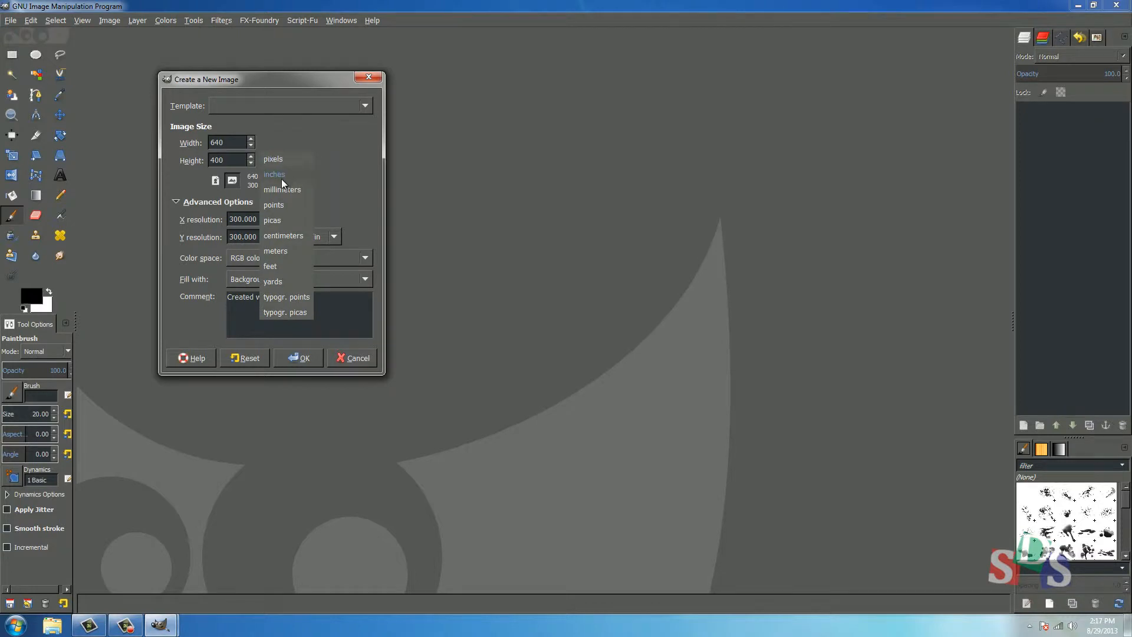
click(281, 179)
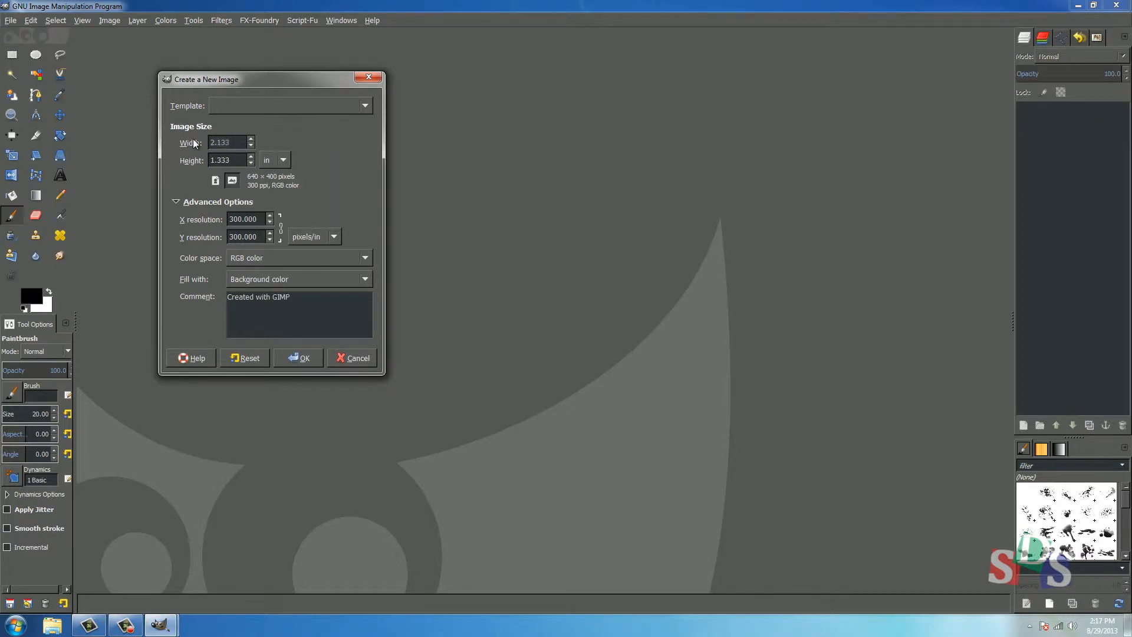
text(30)
double_click(225, 158)
text(12)
click(297, 358)
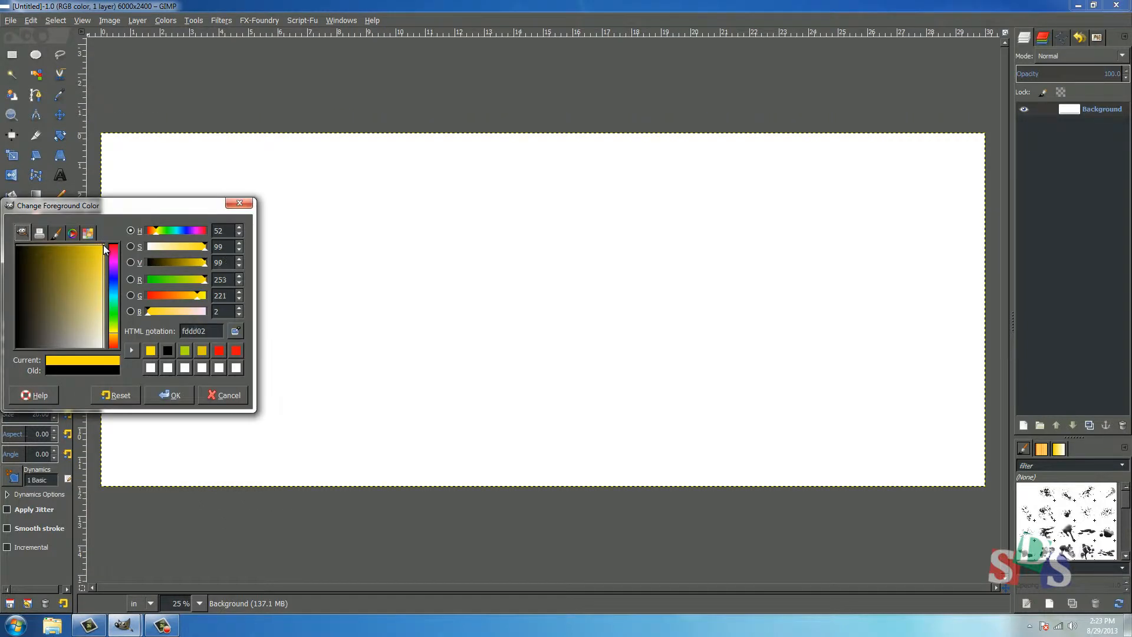
- Set the foreground color to bright yellow and fill the Background layer with it
click(165, 396)
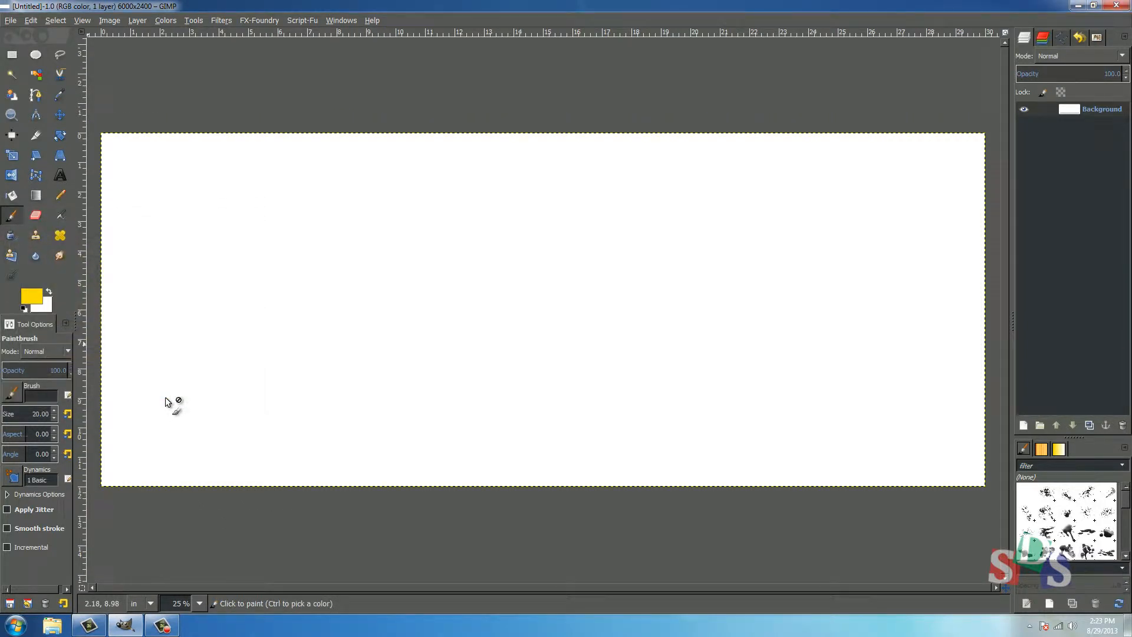
key(ctrl+comma)
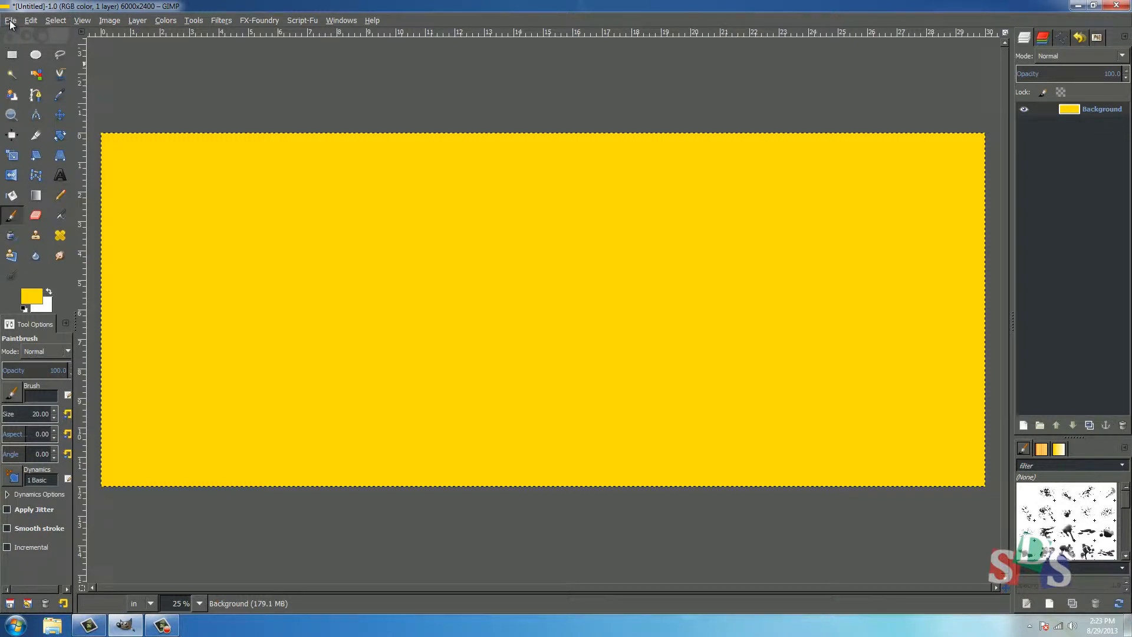
- Add a new transparent layer 8 inches wide and 6 inches high
click(138, 20)
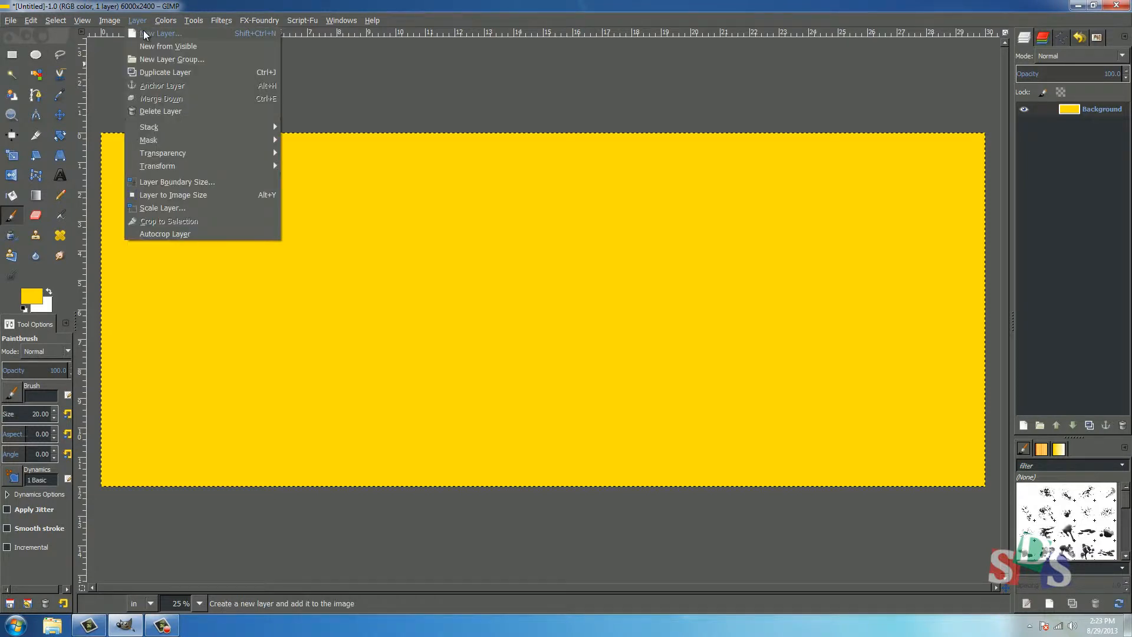
click(146, 35)
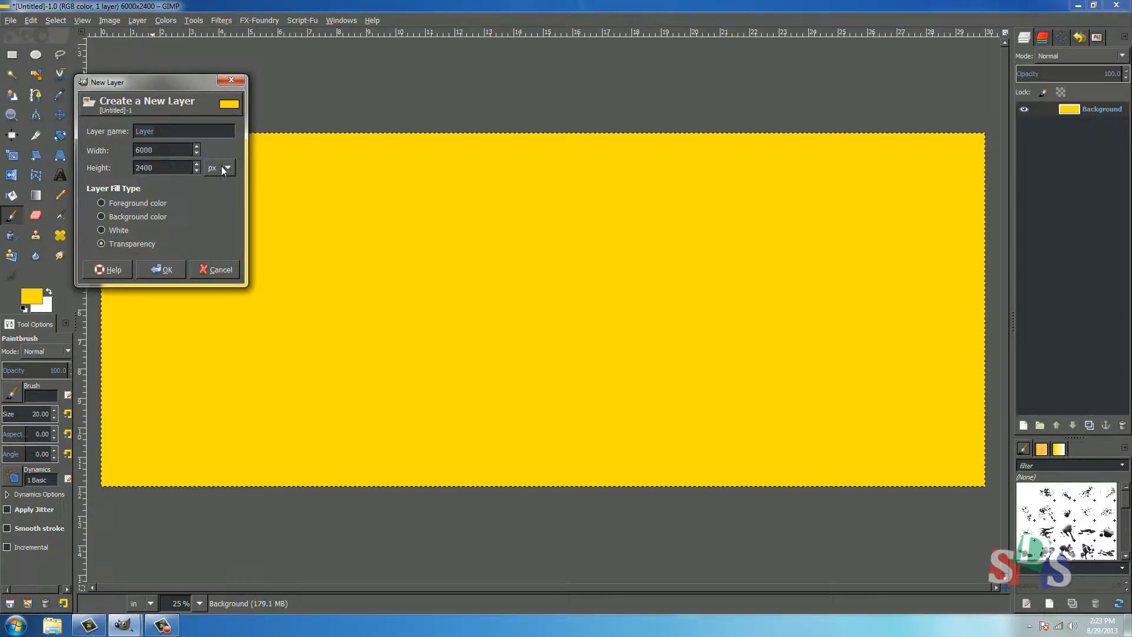
click(228, 169)
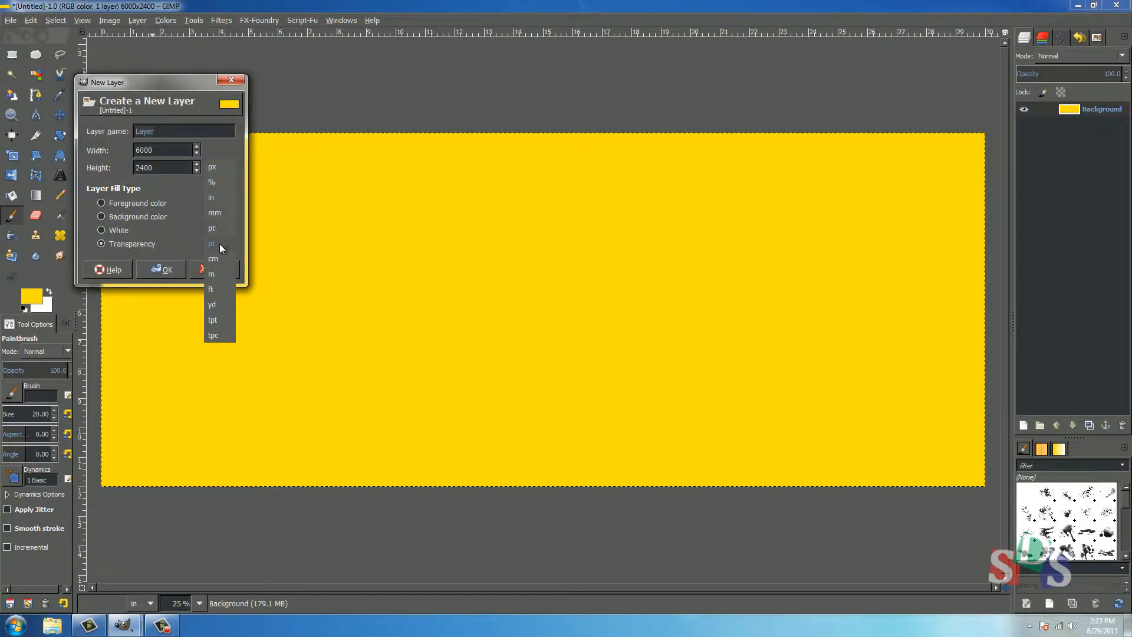
click(218, 200)
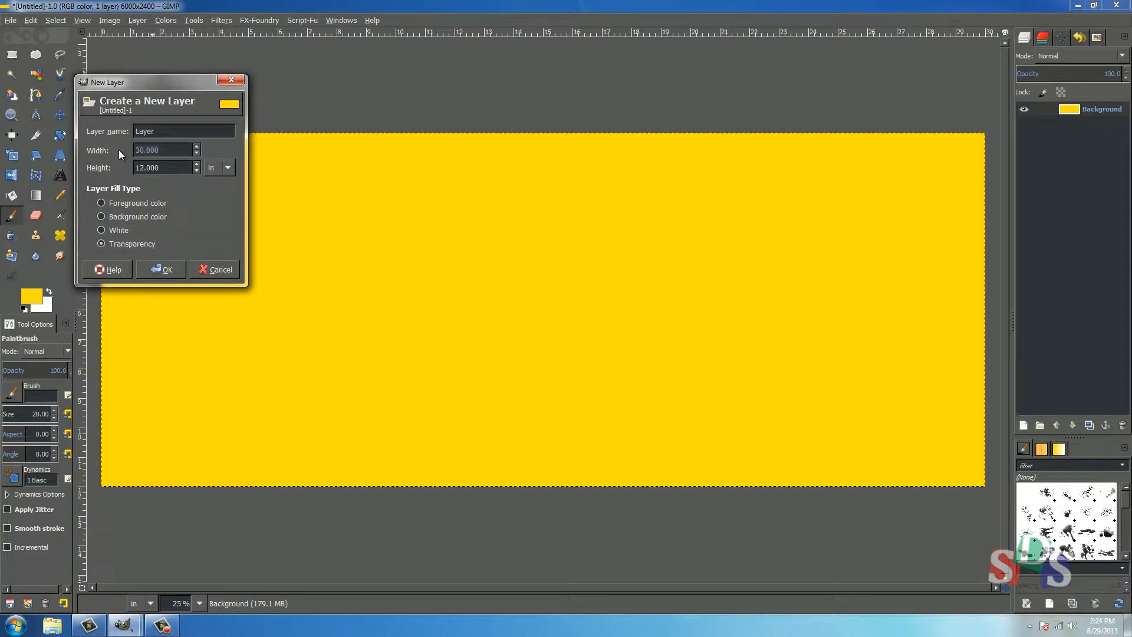
text(8)
key(Tab)
text(6)
click(160, 271)
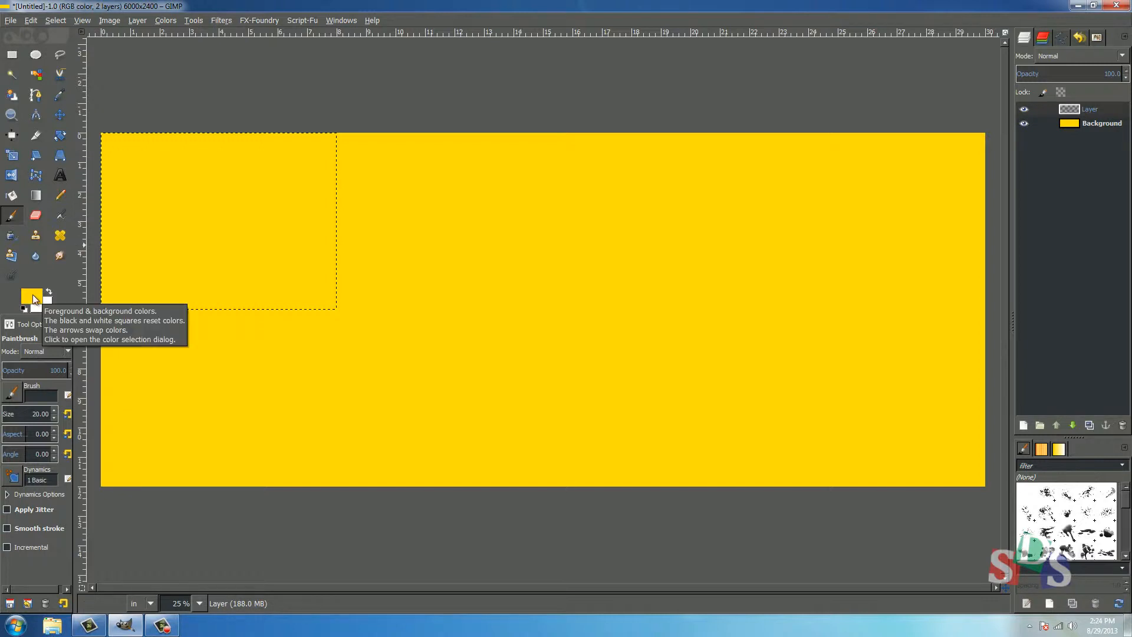
- Fill the new layer with black and move it slightly inward from the canvas's upper-left corner
click(33, 298)
drag(88, 276, 17, 244)
click(161, 392)
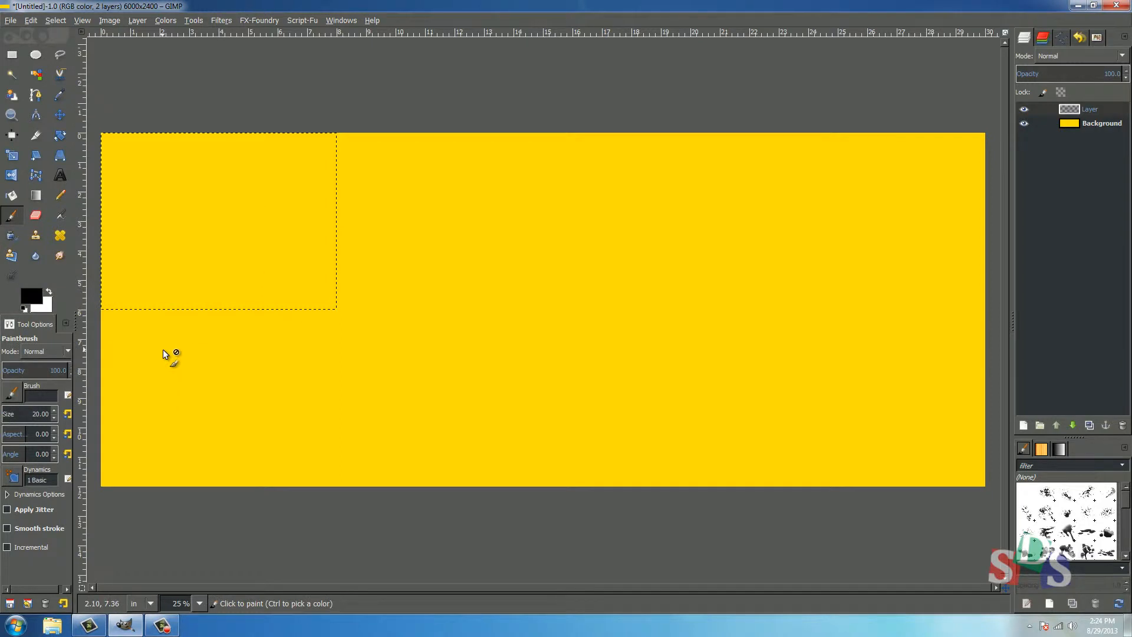
key(ctrl+comma)
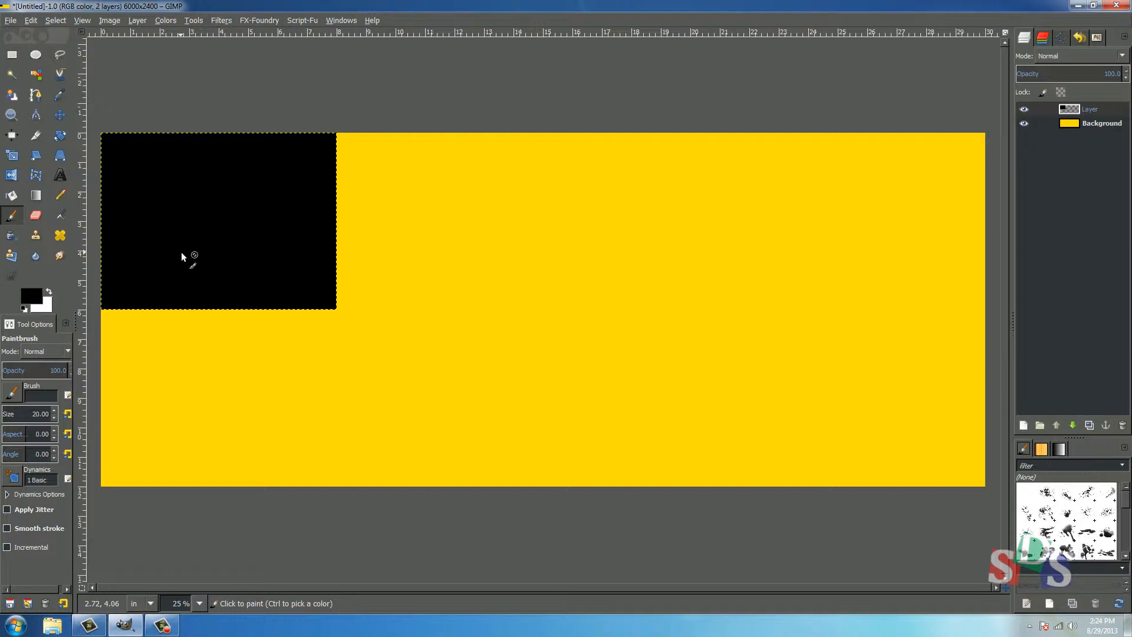
key(m)
drag(187, 242, 202, 250)
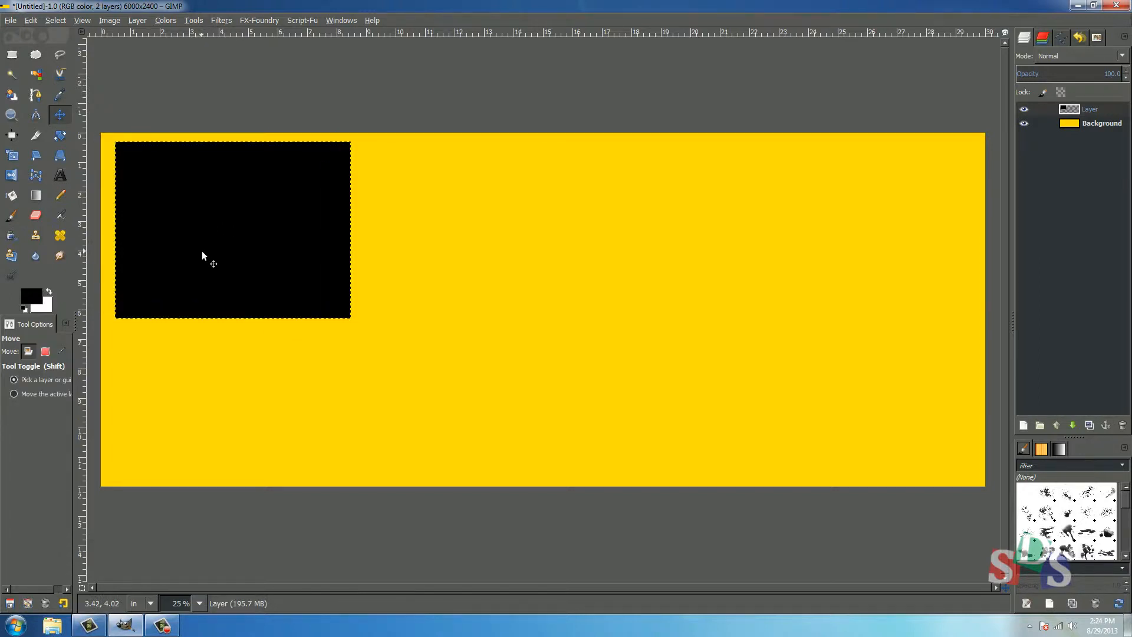
- Duplicate the black rectangle twice, placing the copies side by side to its right with yellow gaps between them
key(ctrl)
key(shift+ctrl+d)
drag(200, 251, 461, 252)
key(ctrl)
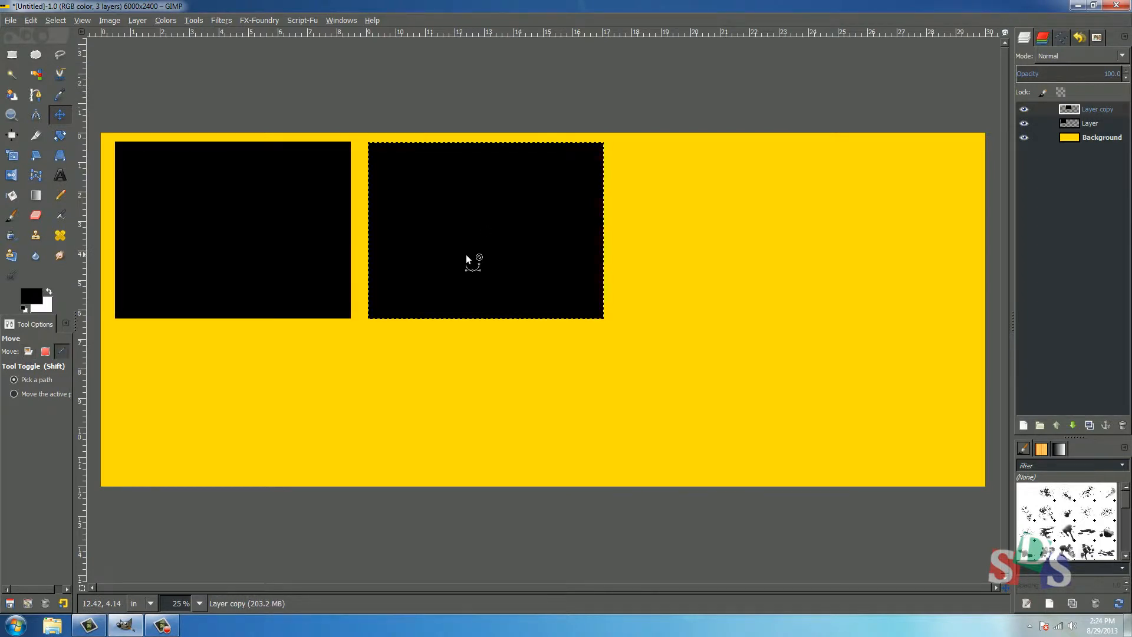
key(shift+ctrl+d)
drag(455, 253, 709, 268)
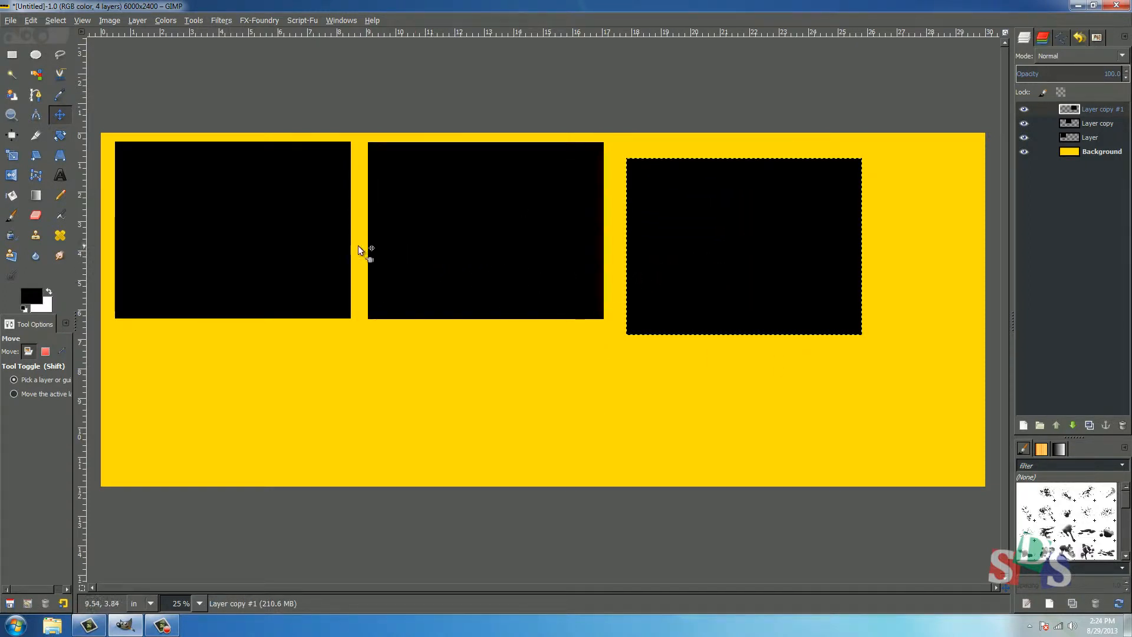
- Scale the leftmost black rectangle down to about 7.22 by 5.12 inches, keeping its upper-left corner in place
click(304, 241)
key(shift+s)
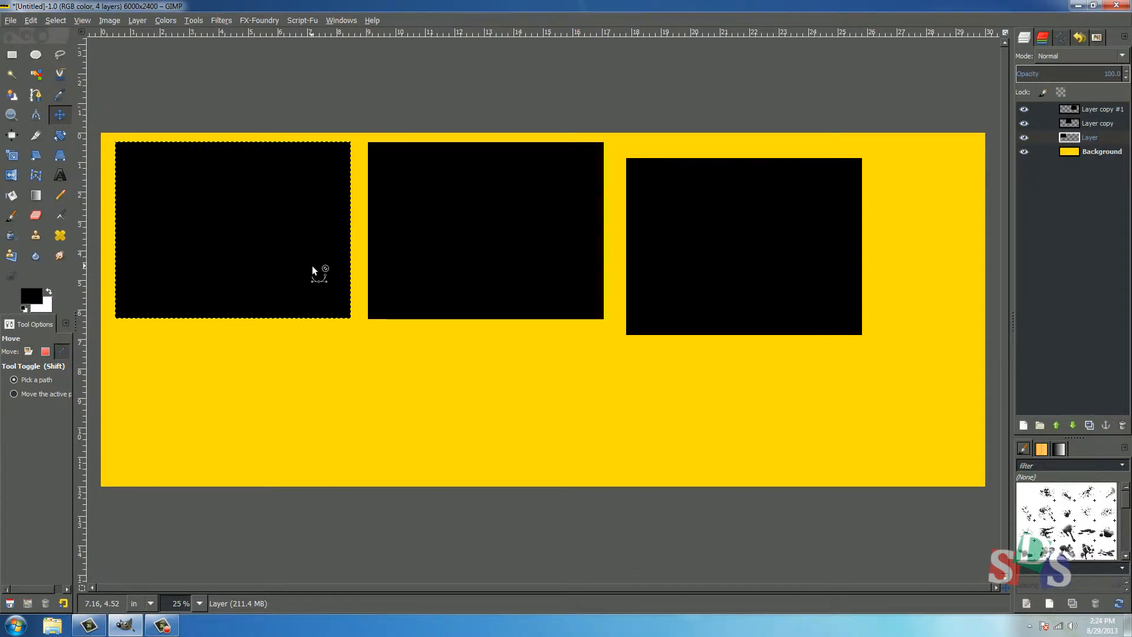
click(313, 267)
drag(350, 317, 328, 292)
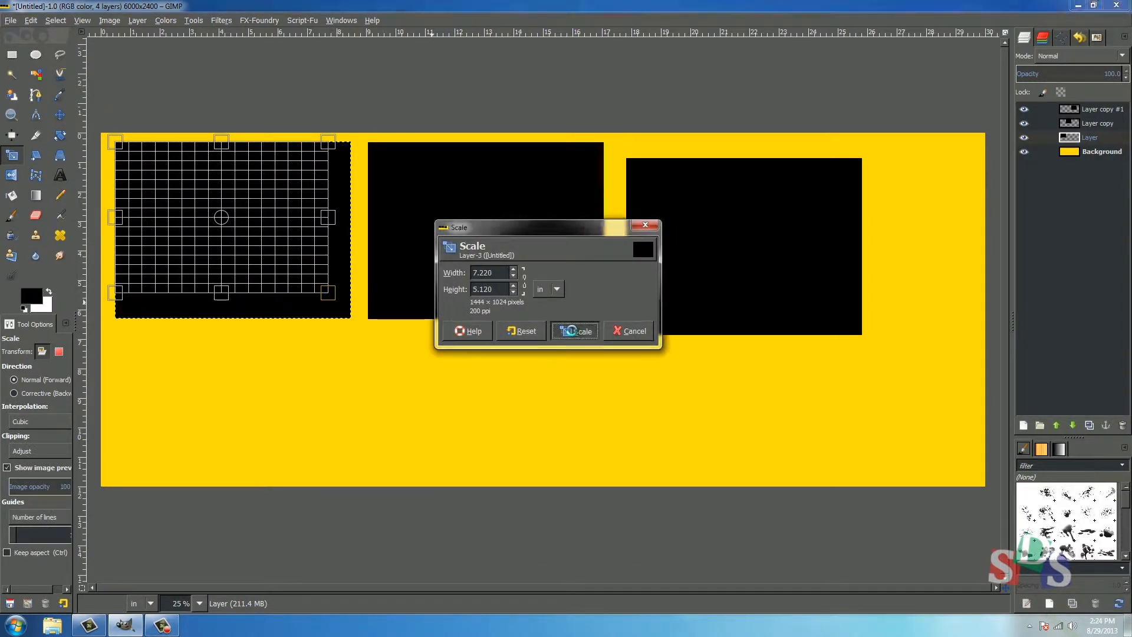
click(575, 334)
click(518, 289)
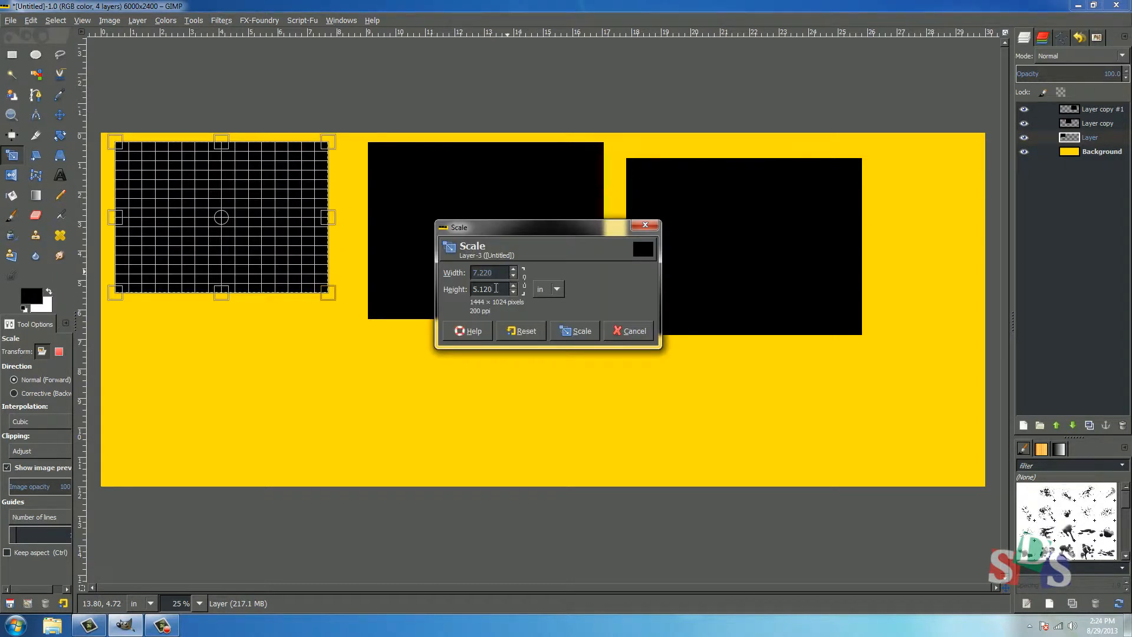
click(564, 332)
- Scale the middle black rectangle to about 7.18 by 4.94 inches and move it closer to the left rectangle
key(m)
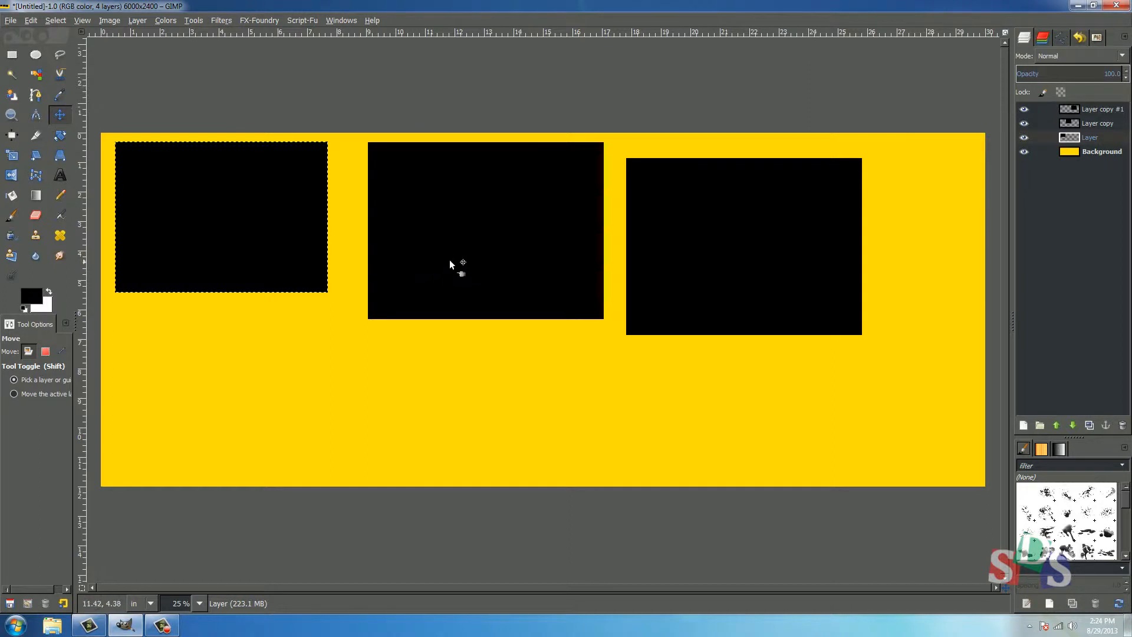
click(461, 244)
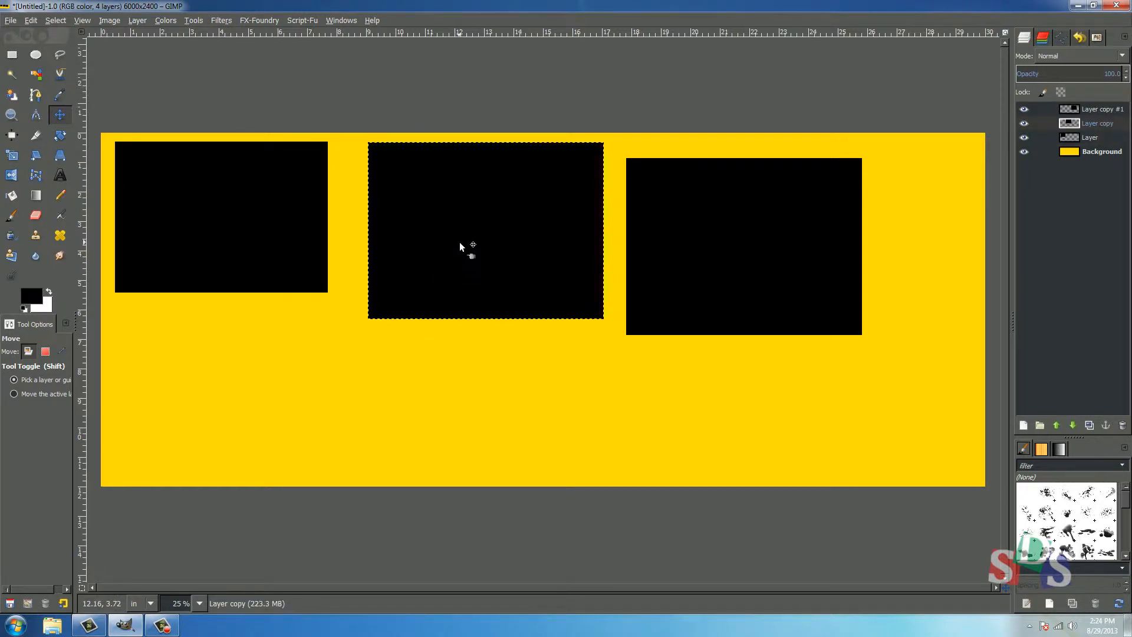
key(shift+t)
click(460, 243)
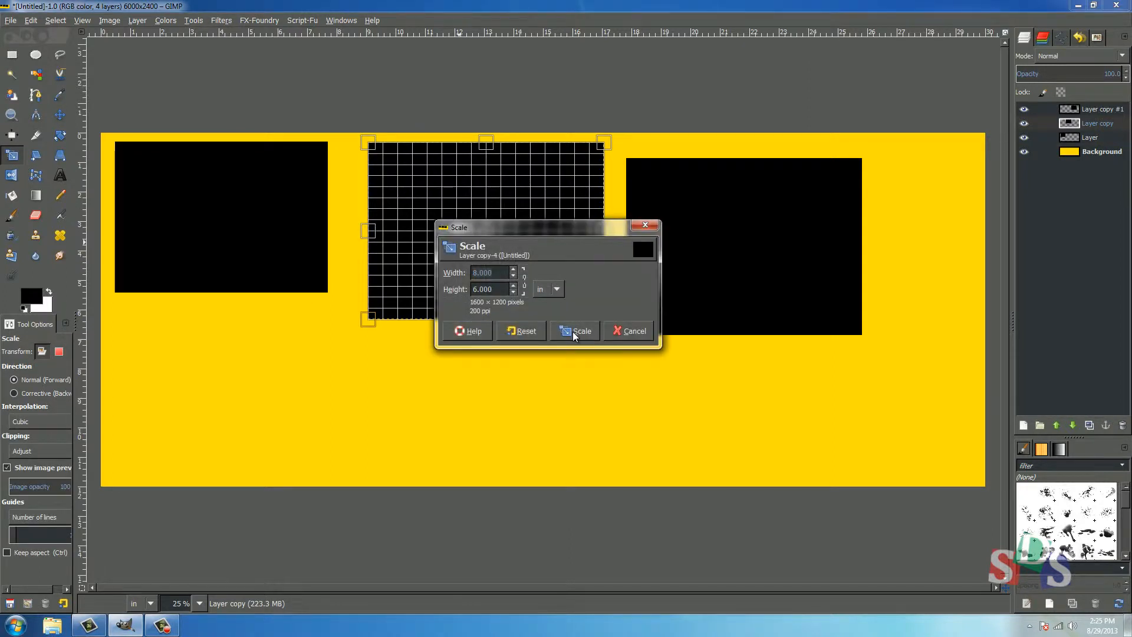
drag(371, 318, 392, 287)
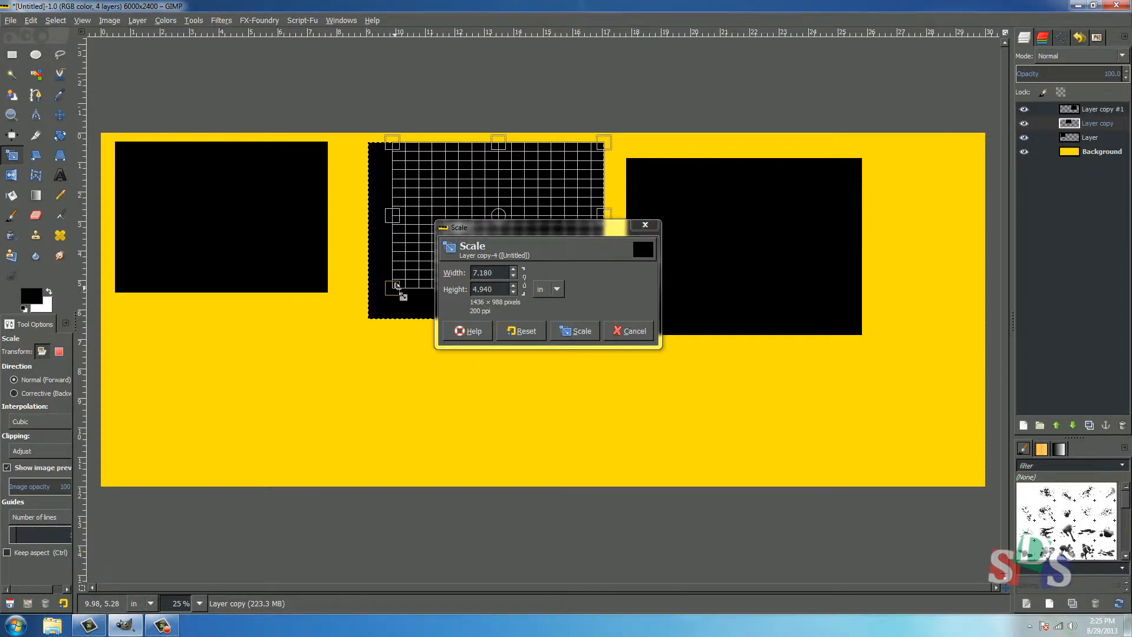
click(566, 330)
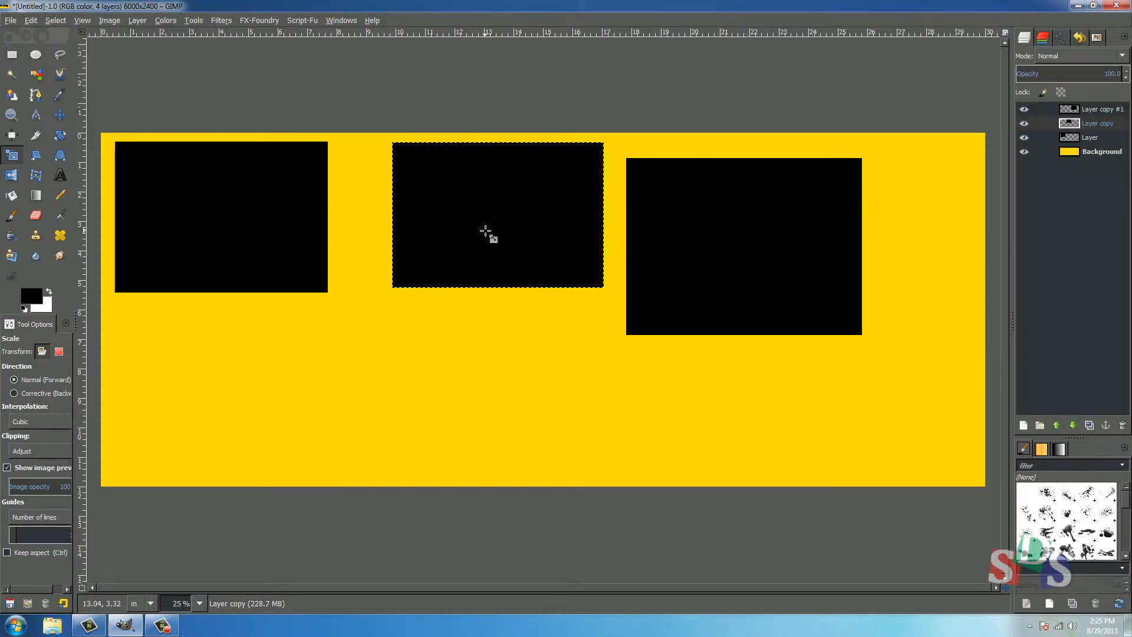
key(m)
drag(490, 225, 458, 230)
- Enlarge the rightmost black rectangle to about 13.04 by 10.58 inches so it fills the canvas's right side
click(737, 255)
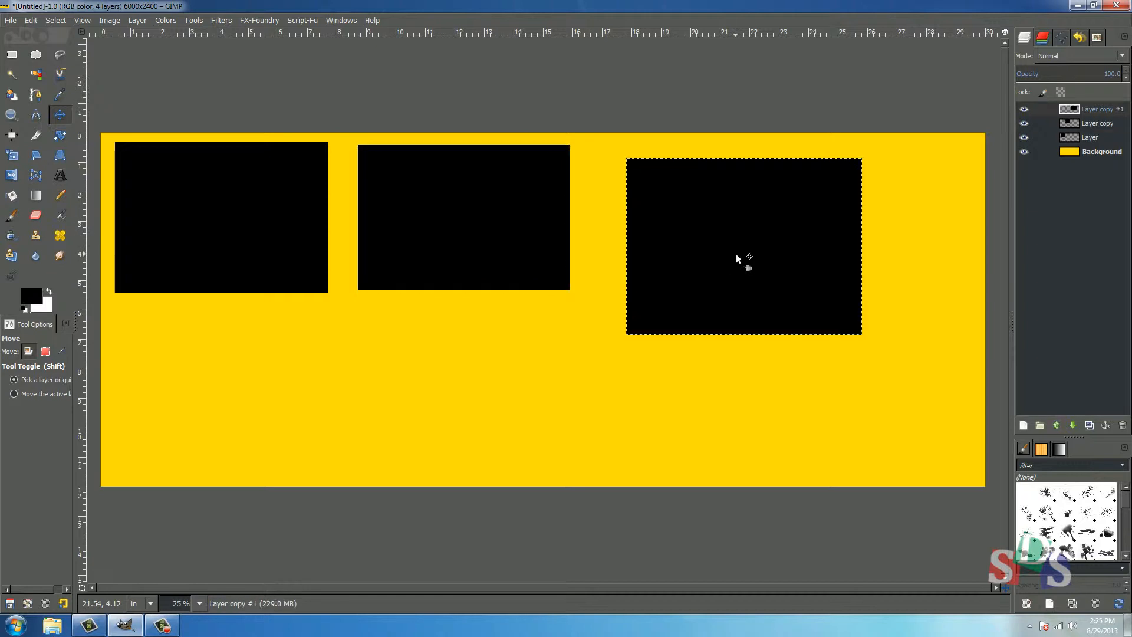
key(shift+s)
click(735, 253)
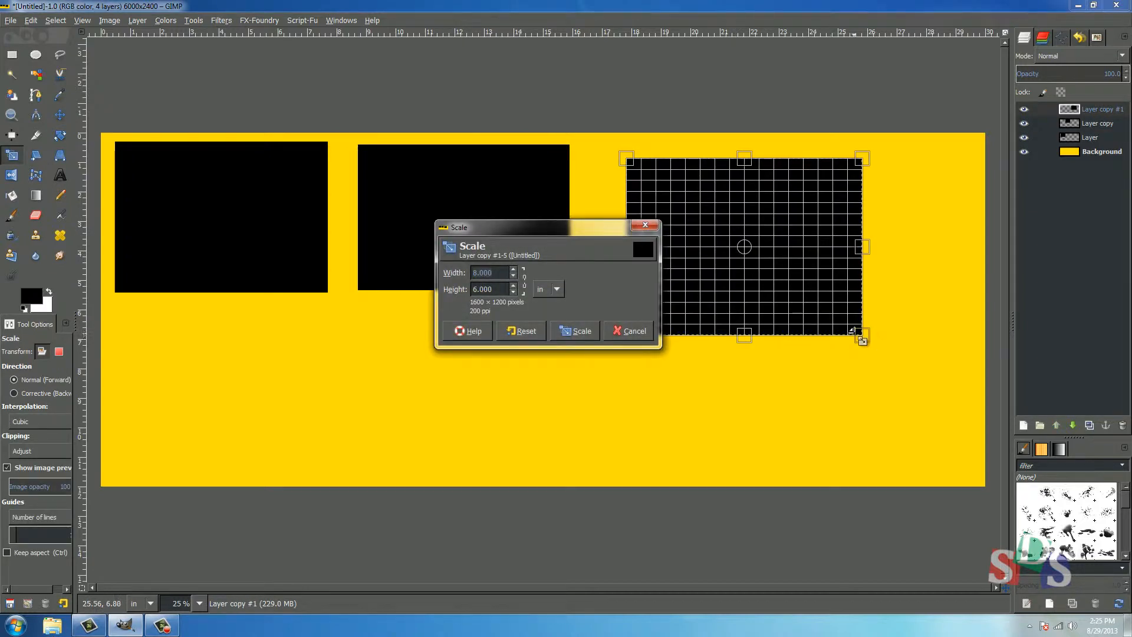
drag(862, 341, 971, 455)
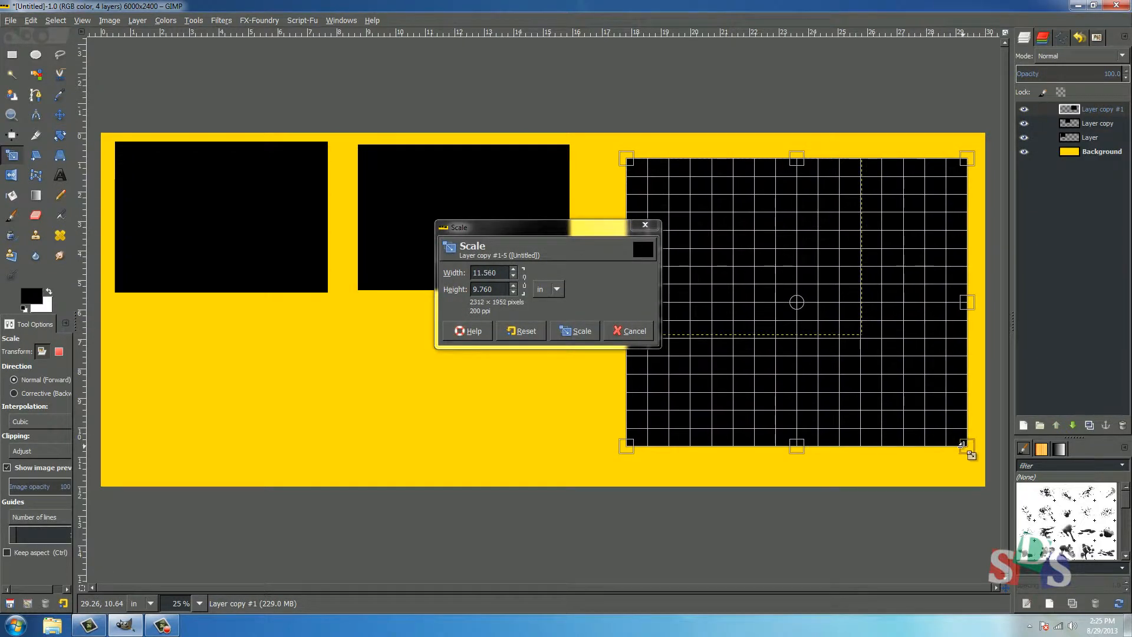
click(581, 331)
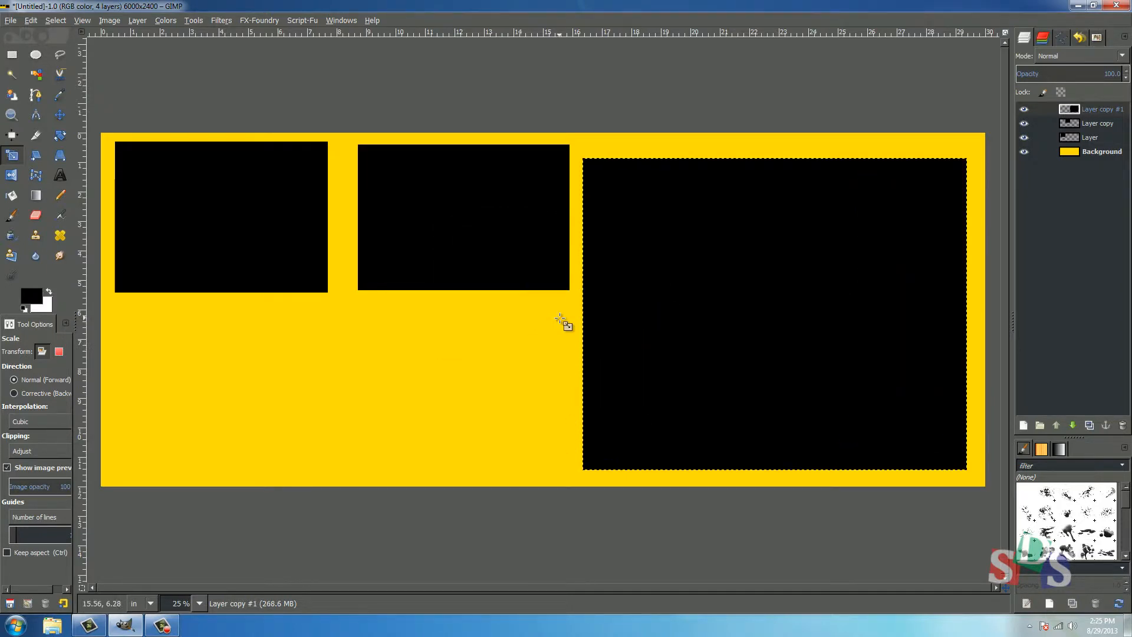
click(280, 252)
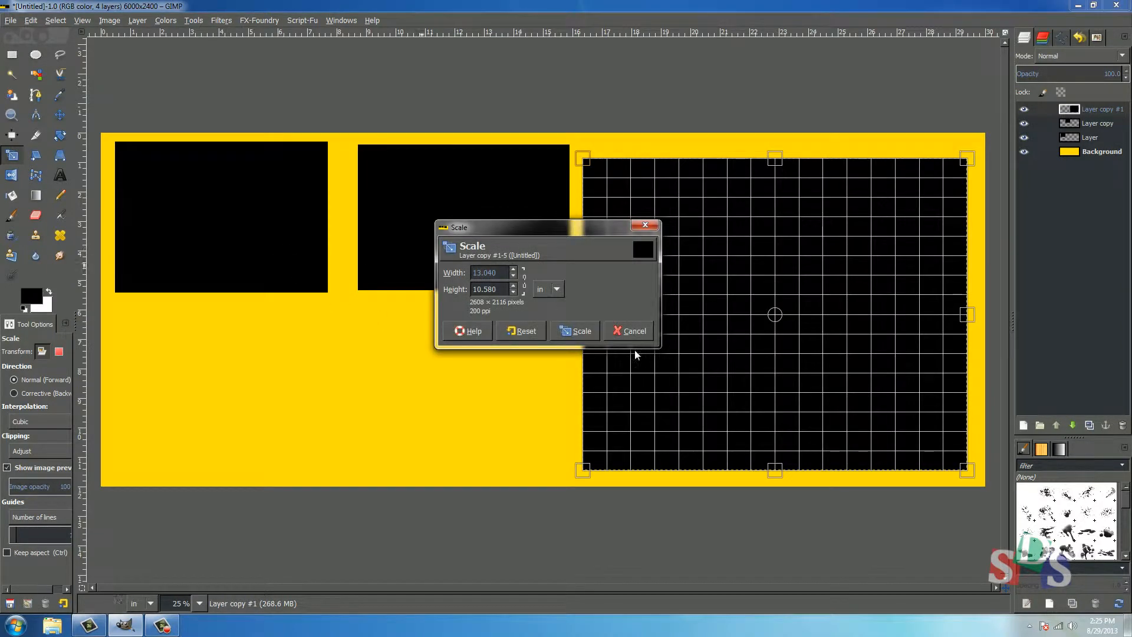
click(596, 332)
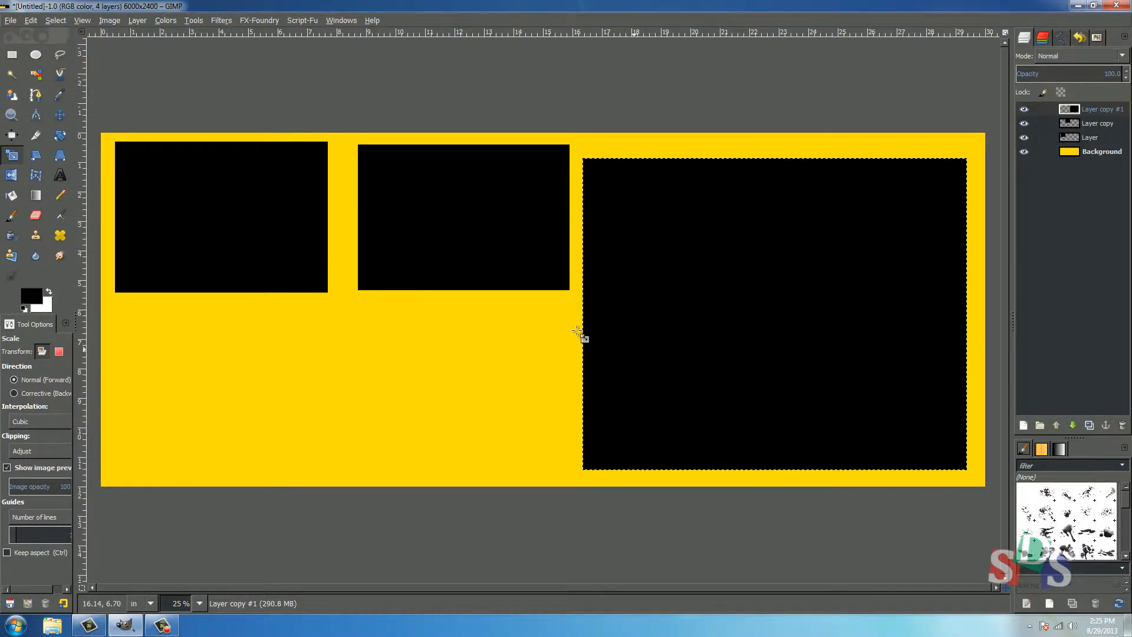
- Duplicate the upper-left black rectangle and place the copy directly below it
key(m)
click(271, 273)
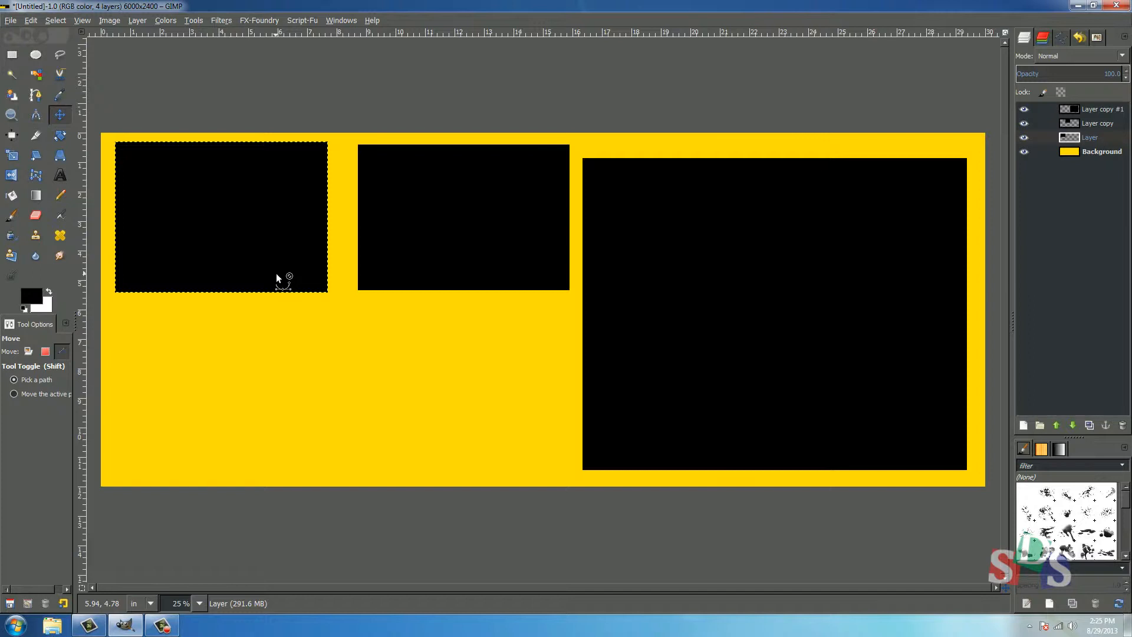
key(ctrl+shift+d)
drag(276, 275, 270, 439)
key(ctrl)
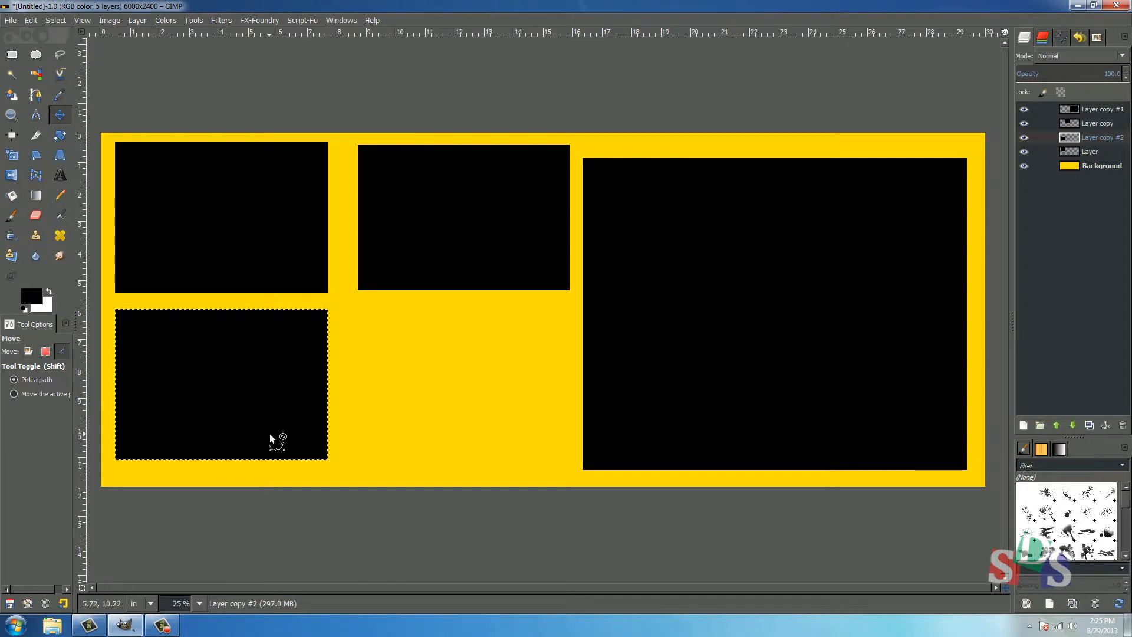
- Duplicate the lower-left black rectangle, place the copy to its right, and shift the upper-middle rectangle left to align above it
key(shift+ctrl+d)
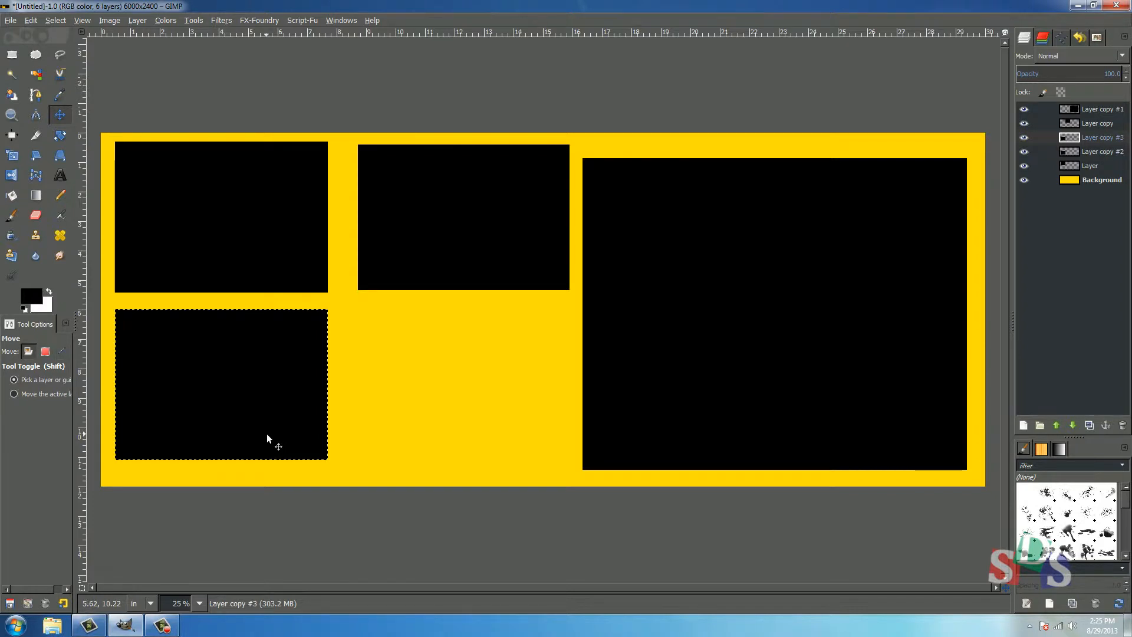
drag(268, 436, 497, 435)
drag(463, 270, 451, 270)
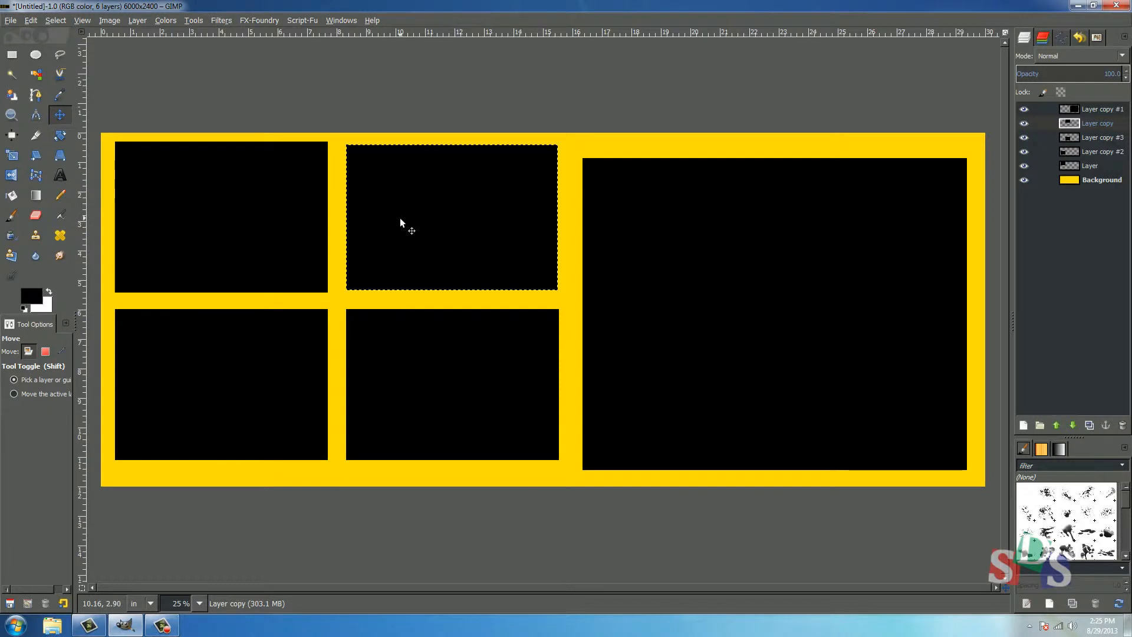
- Open the fifteen most recently used JPG images together, from deepika padukone1.jpg through ash1.jpg
click(10, 21)
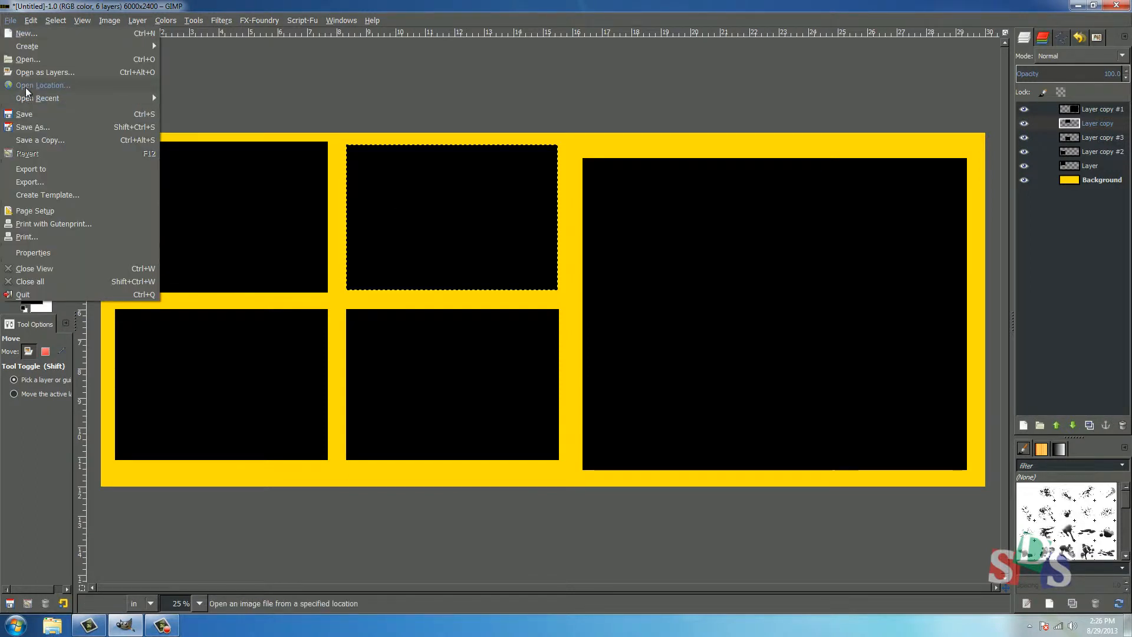
click(27, 61)
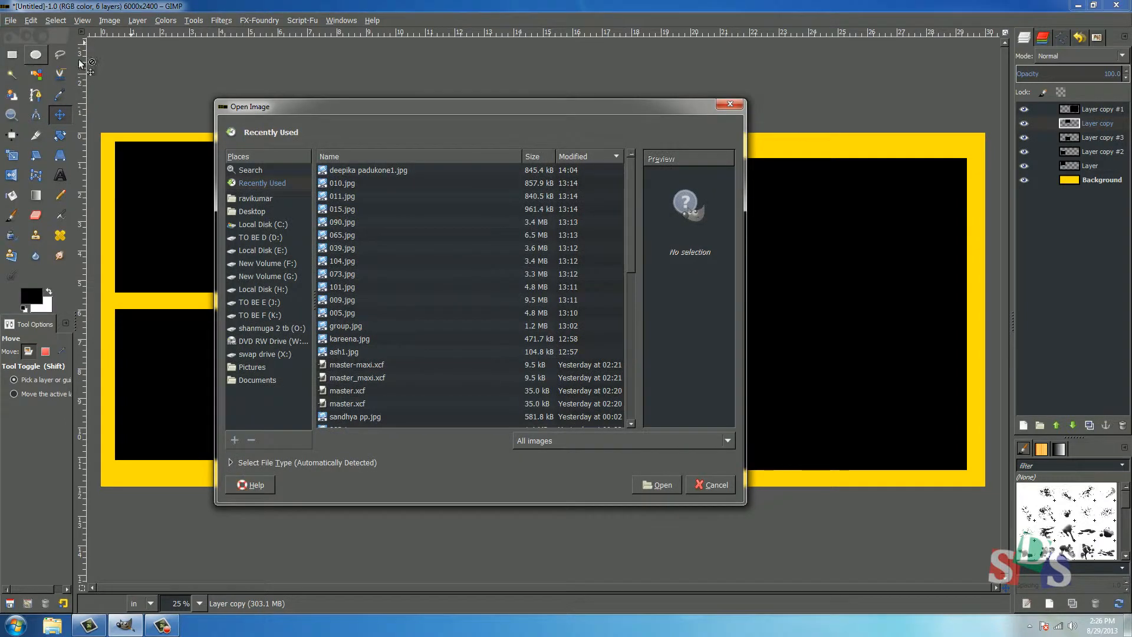
key(shift+Down)
key(shift+Down)
key(shift+Down)
key(shift+Down)
key(shift+Down)
key(shift+Down)
key(shift+Down)
key(shift+Down)
key(shift+Down)
key(shift+Down)
key(shift+Down)
key(shift+Down)
key(shift+Down)
key(shift+Down)
key(shift+Down)
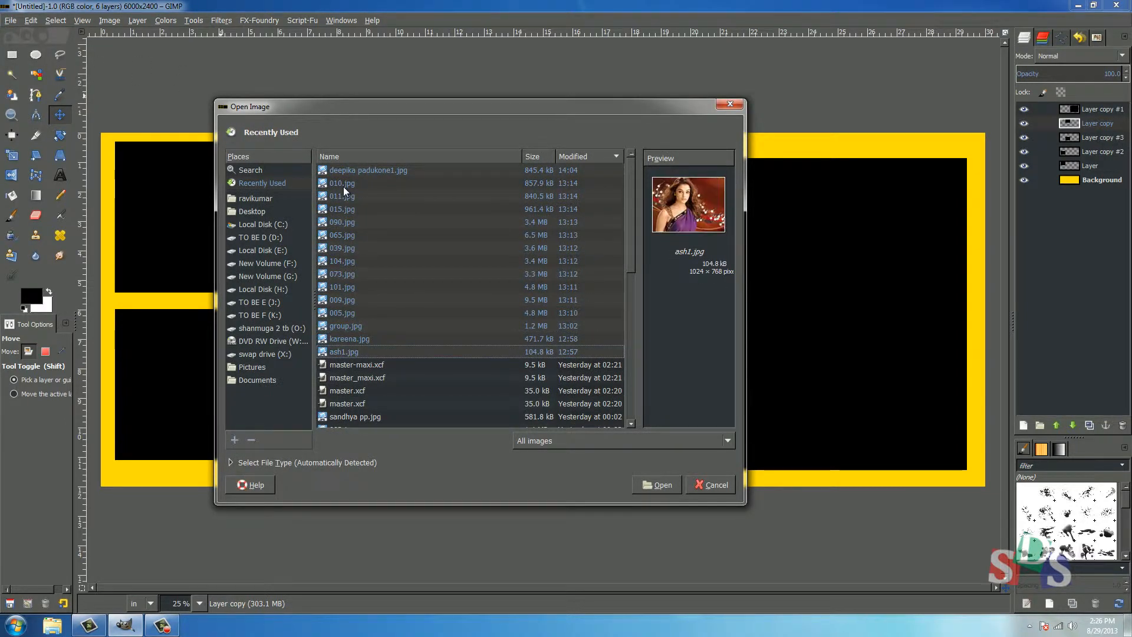
scroll(423, 260, down, 5)
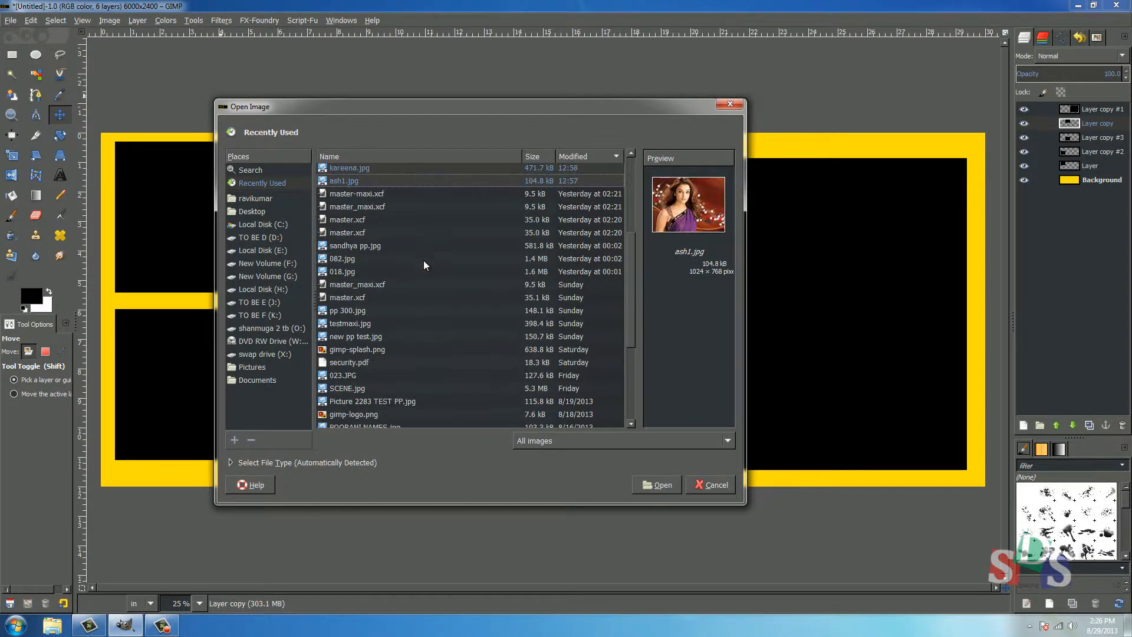
scroll(422, 266, up, 5)
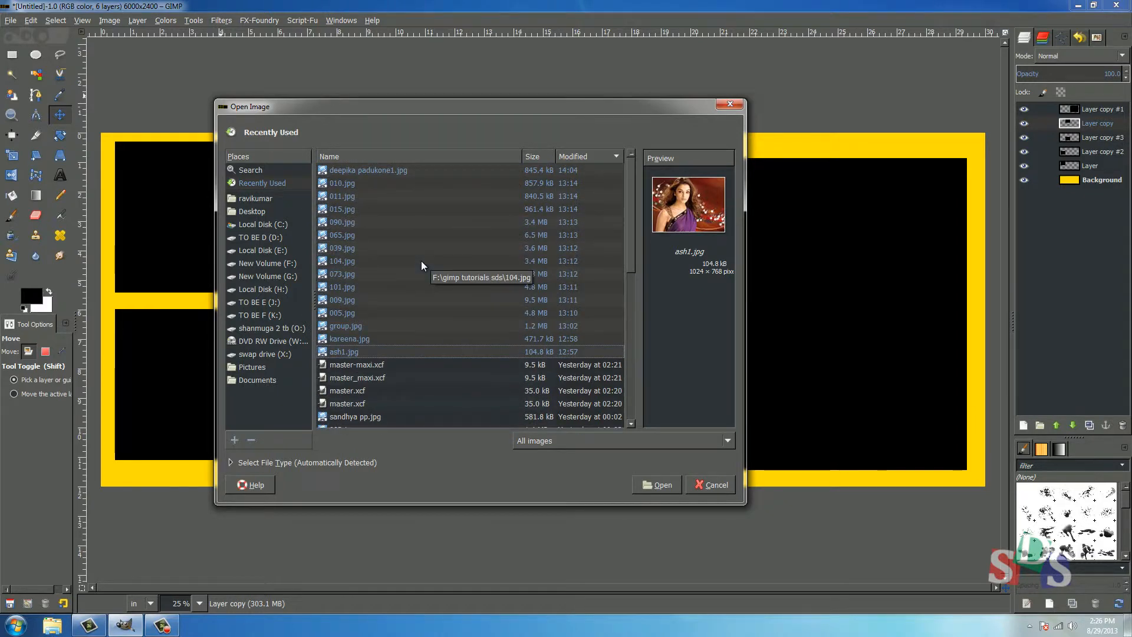
click(647, 485)
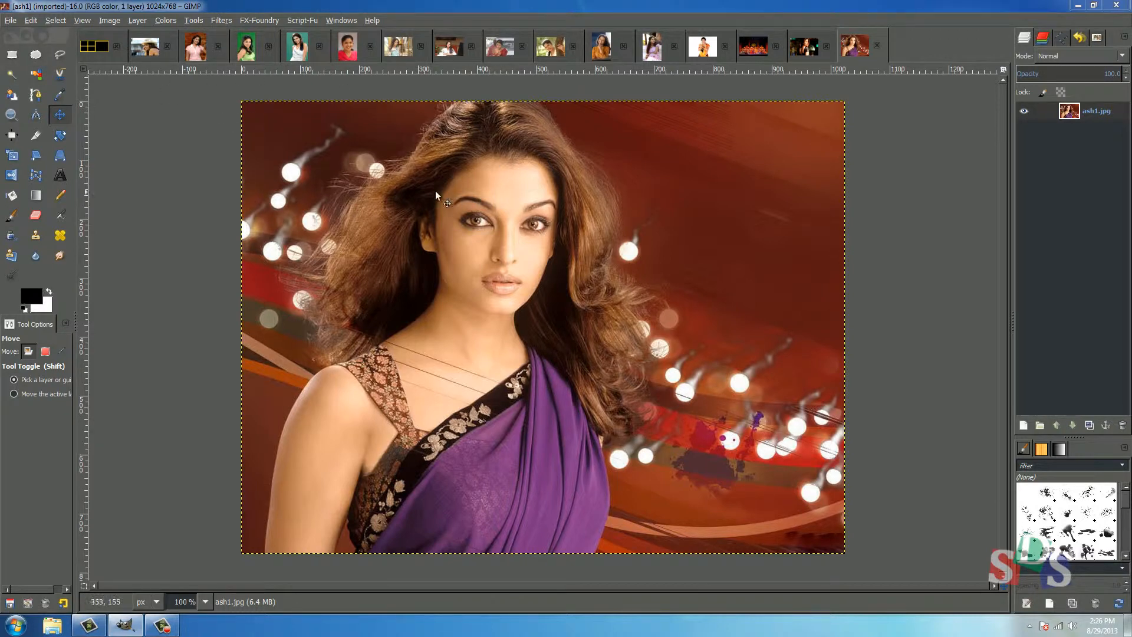
- Copy the whole ash1.jpg photo and paste it into the large black frame on the album page
click(384, 178)
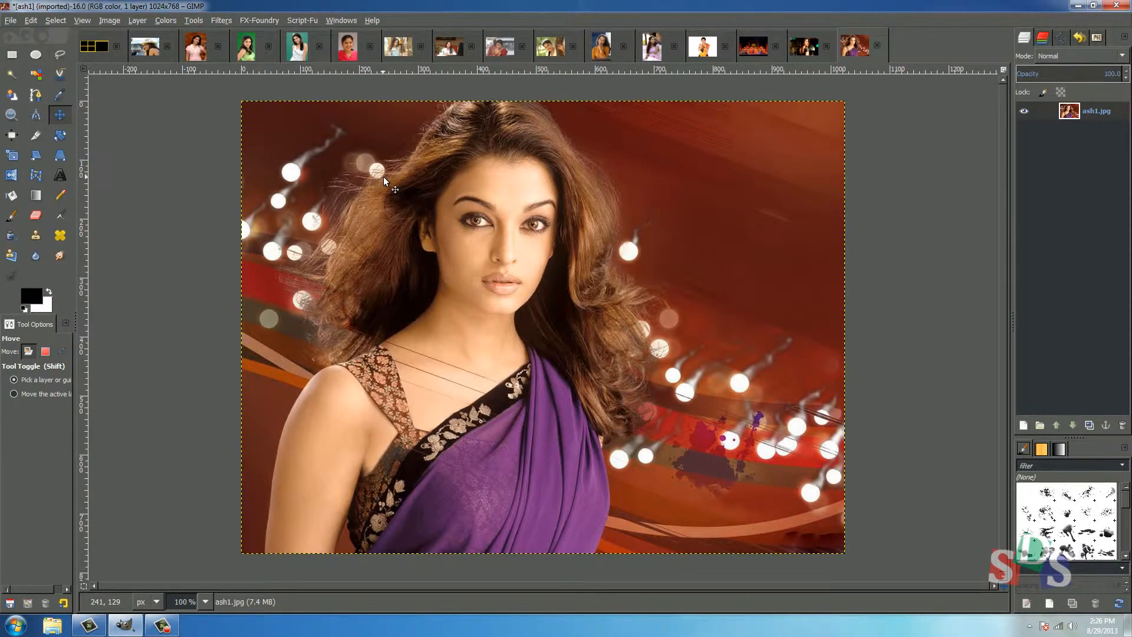
key(ctrl)
key(ctrl+c)
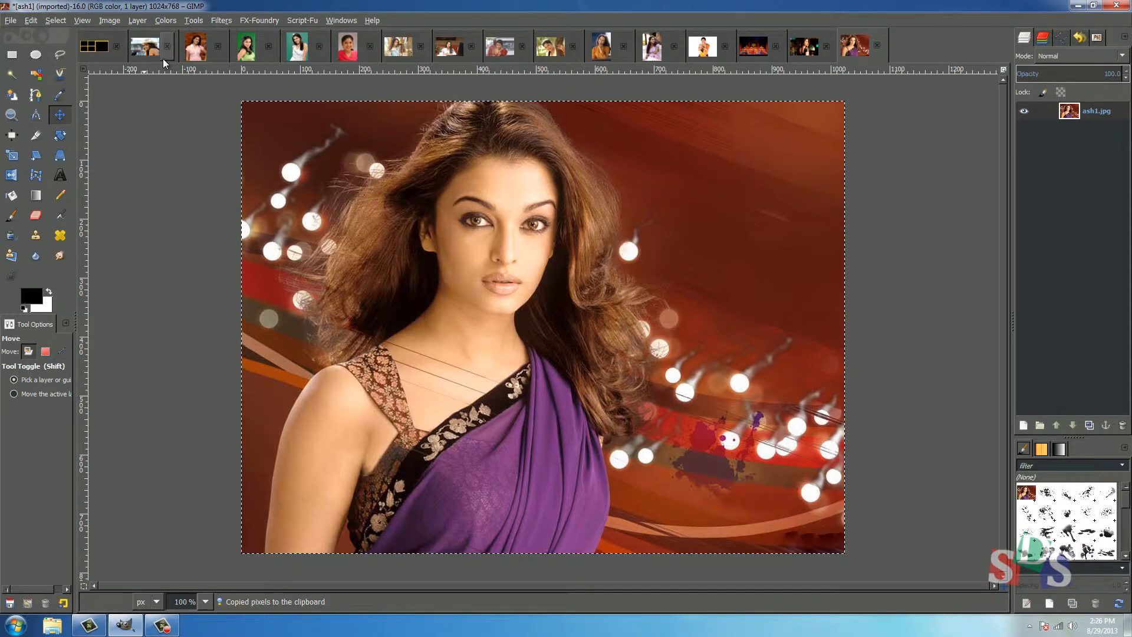
click(93, 48)
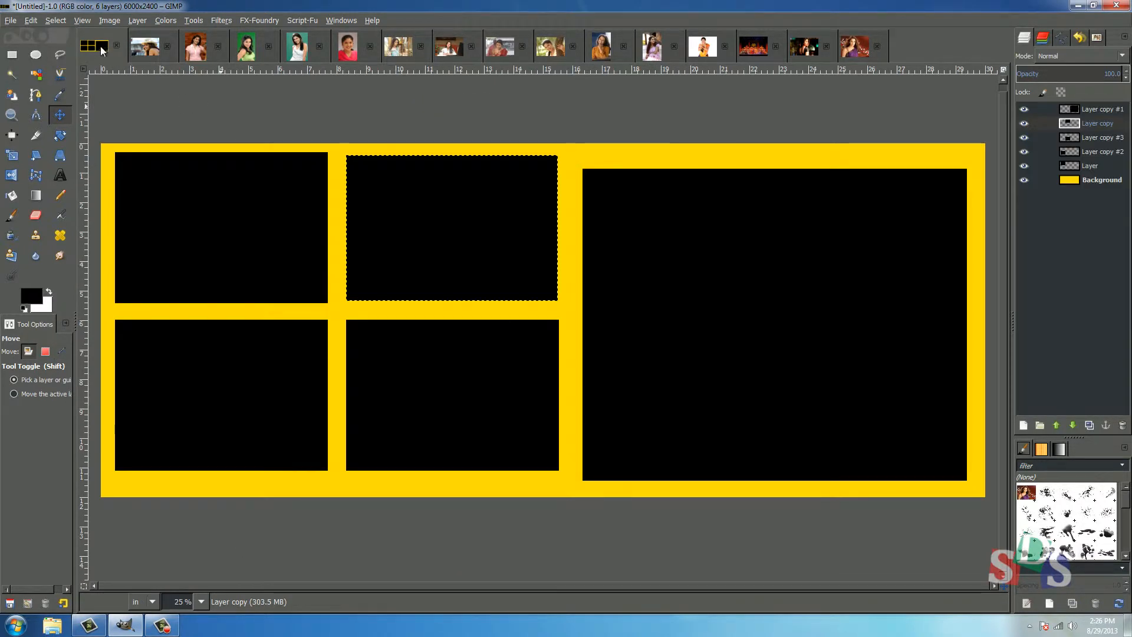
click(626, 199)
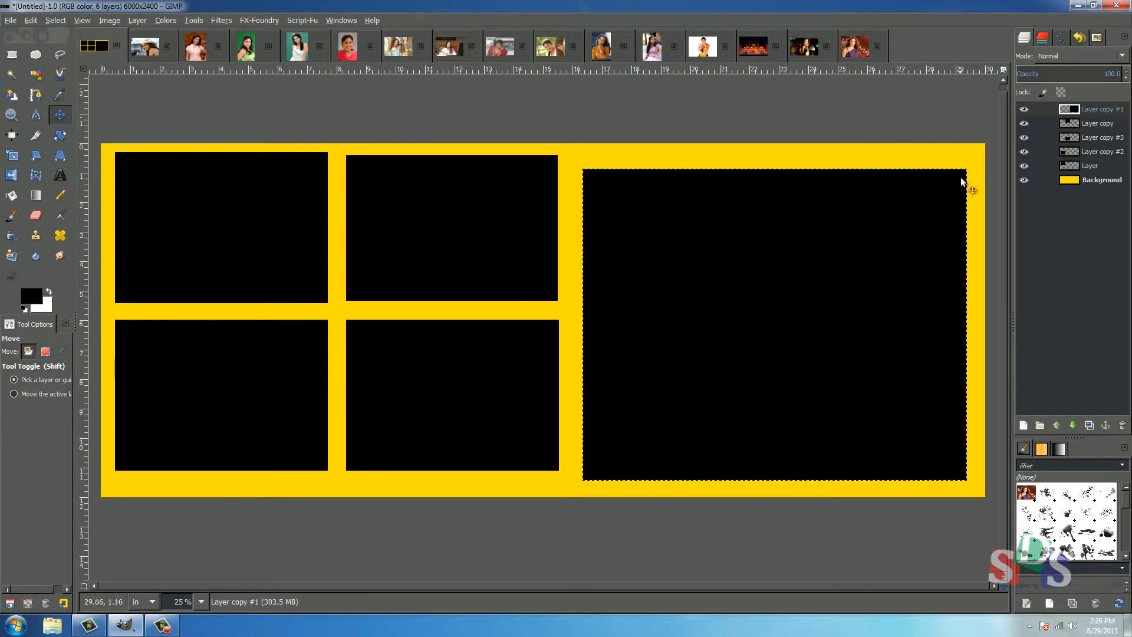
right_click(696, 263)
mouse_move(713, 287)
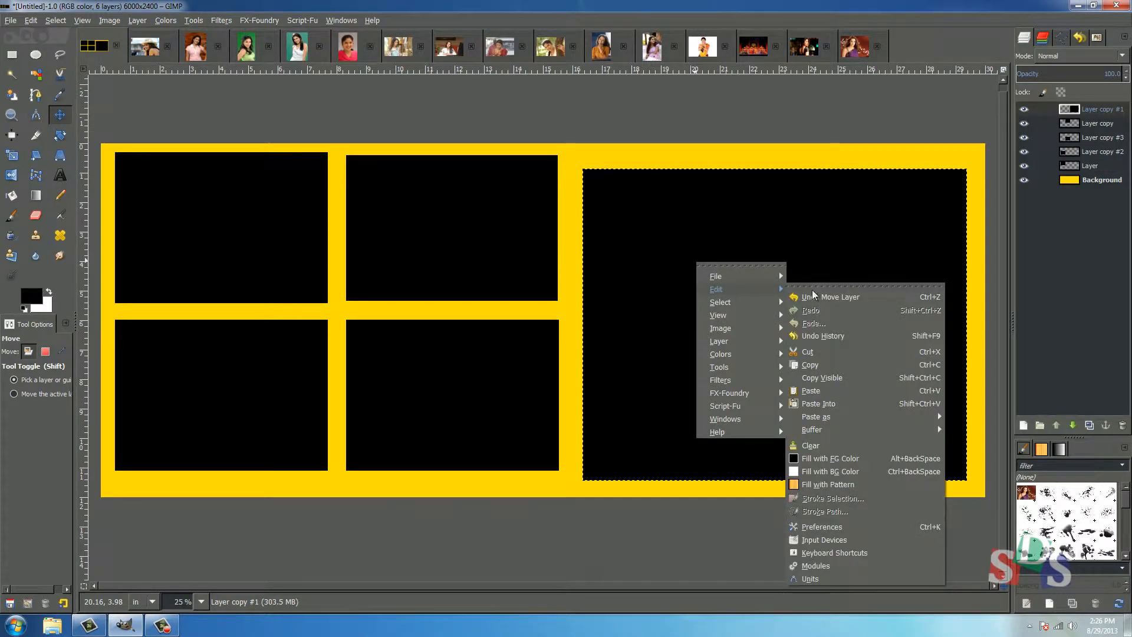
click(816, 391)
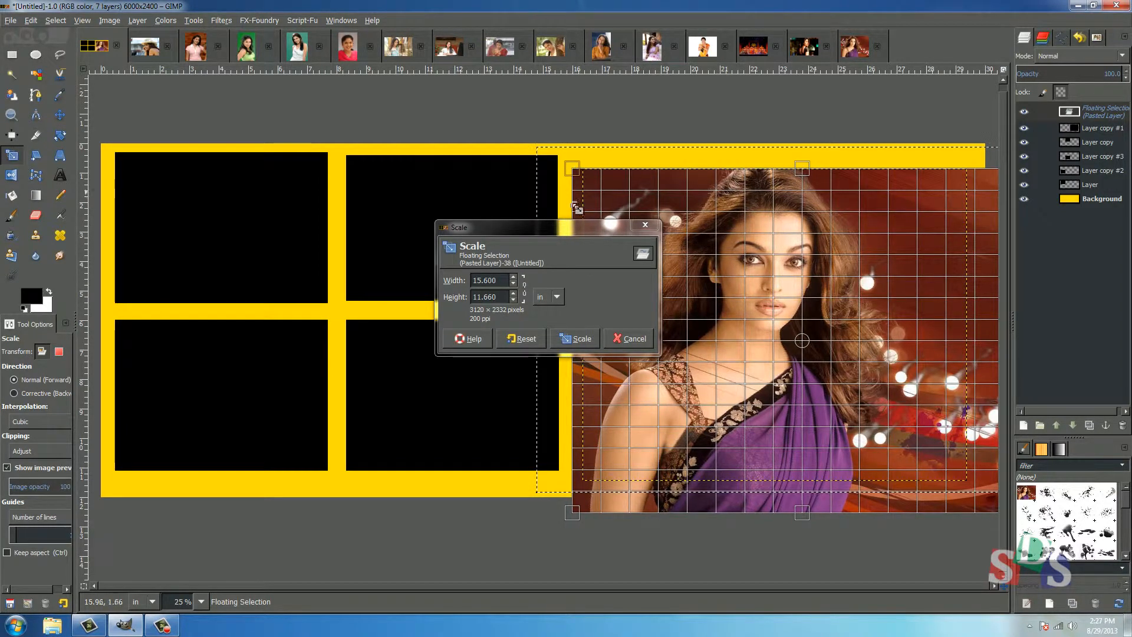
- Scale the pasted ash1 photo proportionally to about 15.95 by 11.92 inches, position it within the large frame and anchor it
click(525, 290)
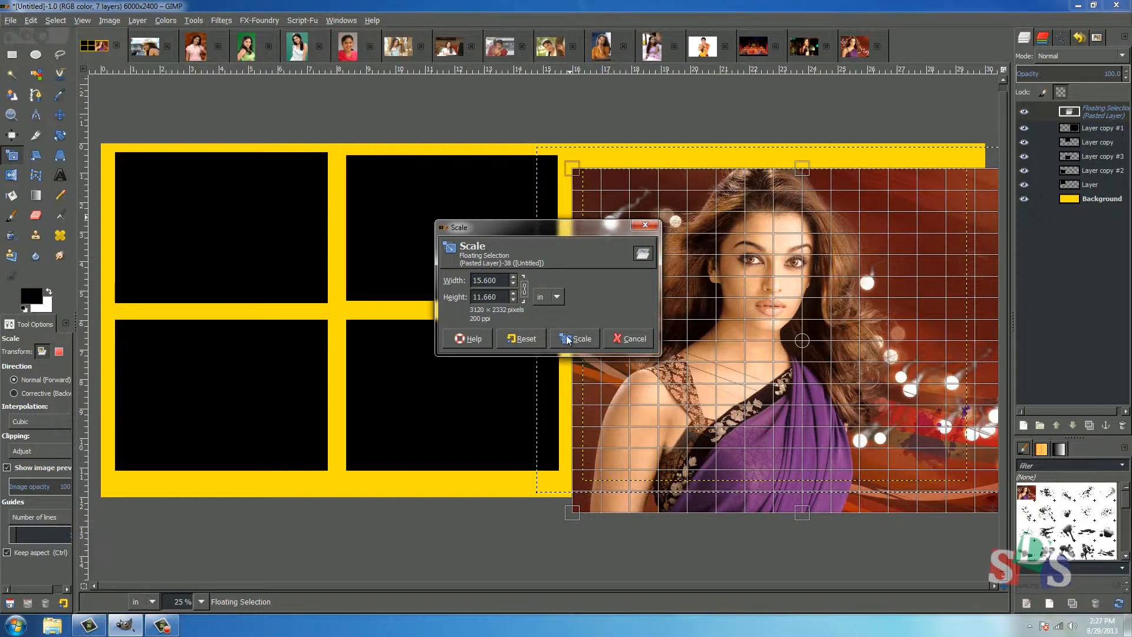
drag(569, 171, 555, 165)
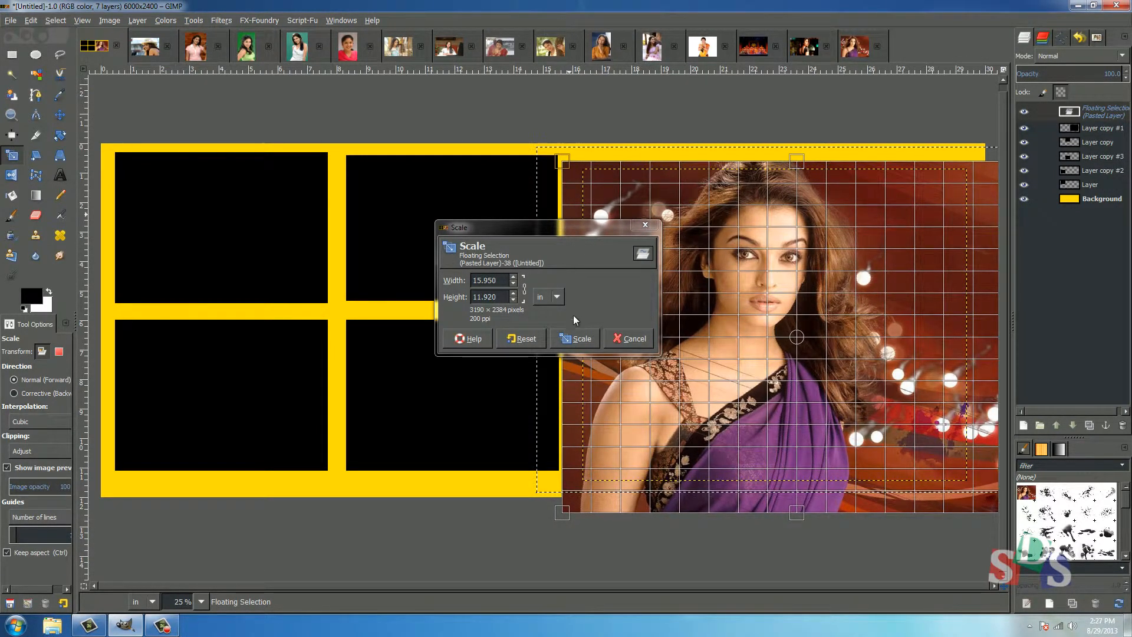
click(575, 339)
key(m)
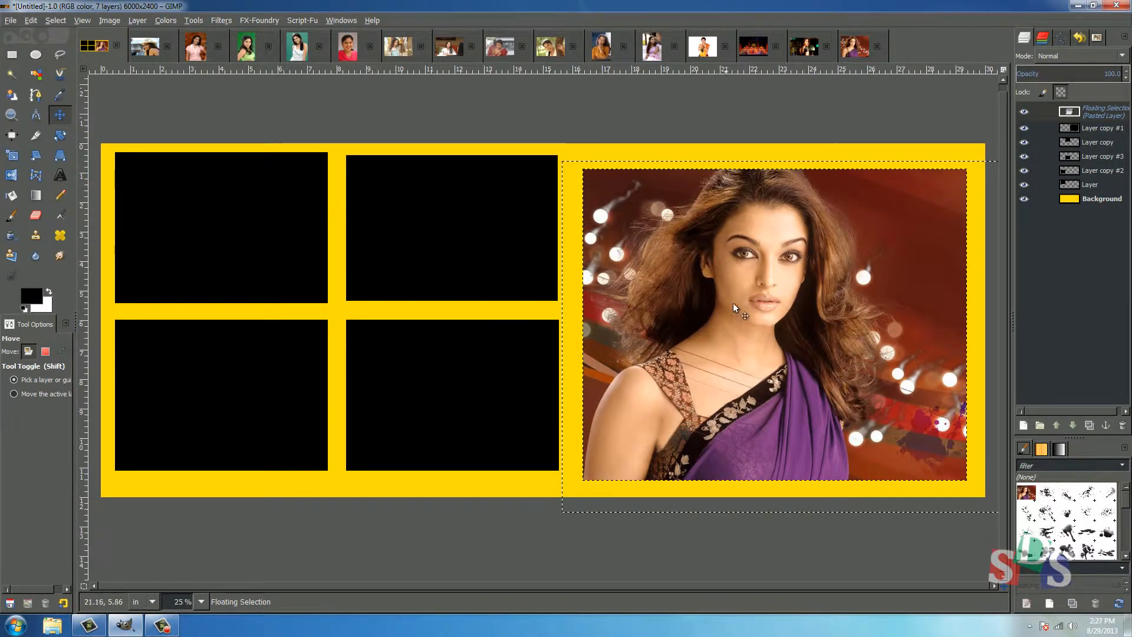
mouse_move(737, 301)
mouse_down()
mouse_move(775, 316)
mouse_move(744, 306)
mouse_up()
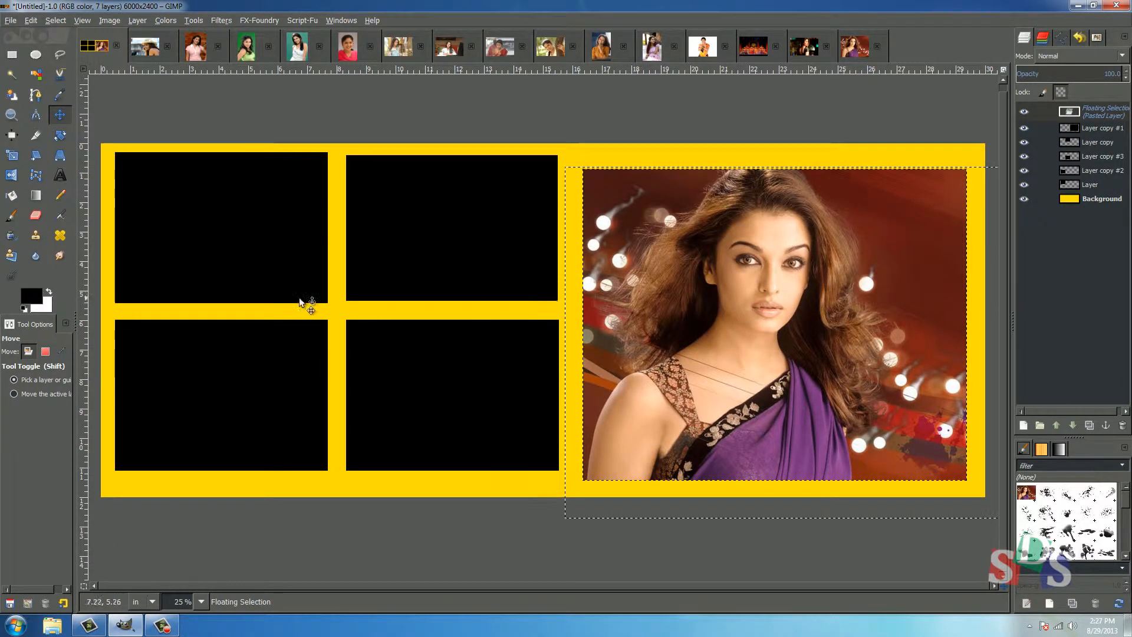
click(260, 264)
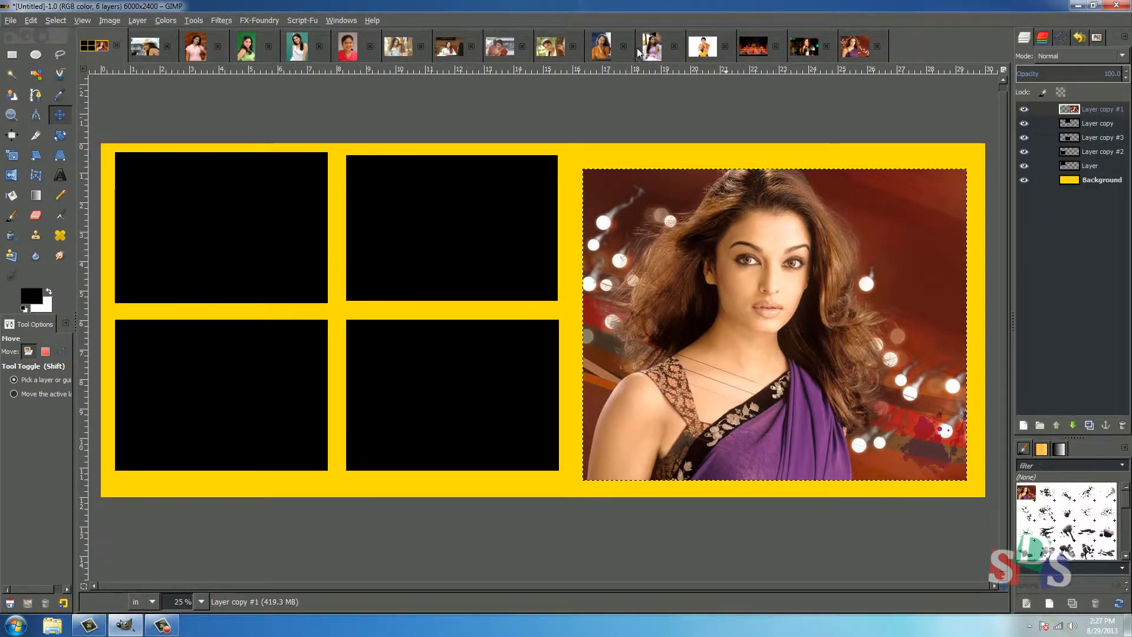
- Copy the whole deepika padukone1.jpg photo and paste it into the album page's upper-left black frame
click(149, 51)
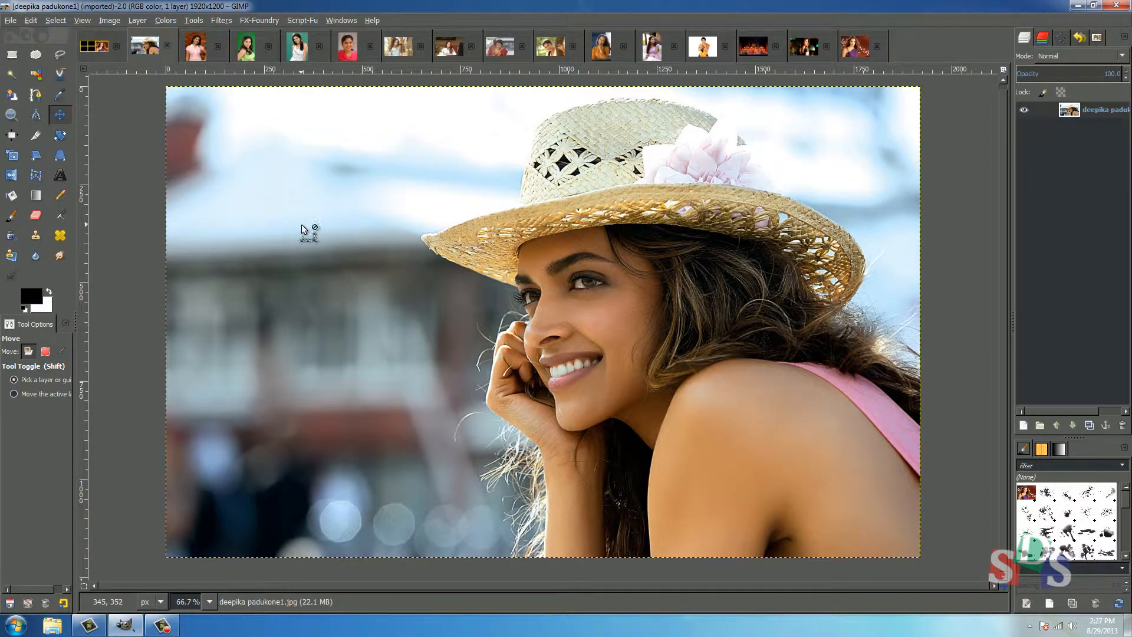
key(ctrl+a)
key(ctrl+c)
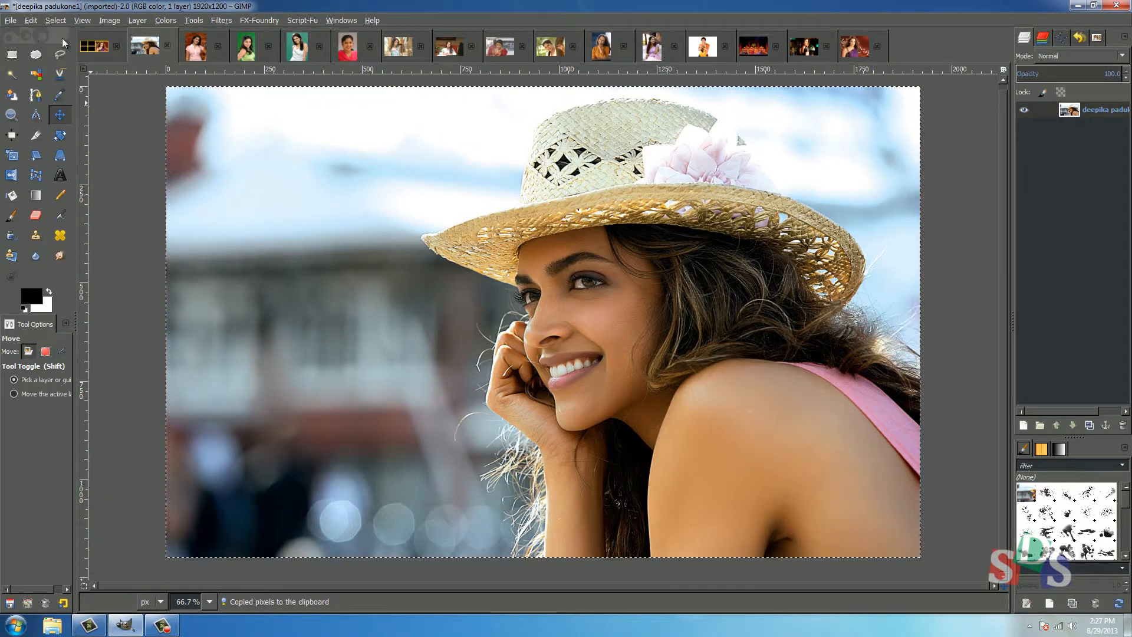
click(95, 46)
click(214, 210)
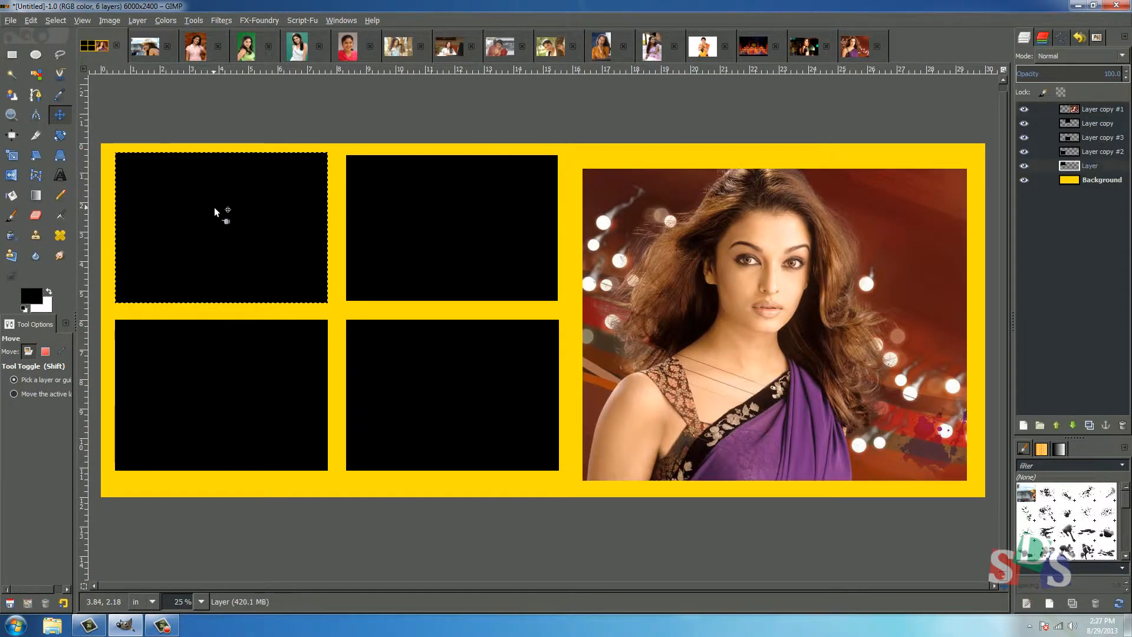
right_click(218, 205)
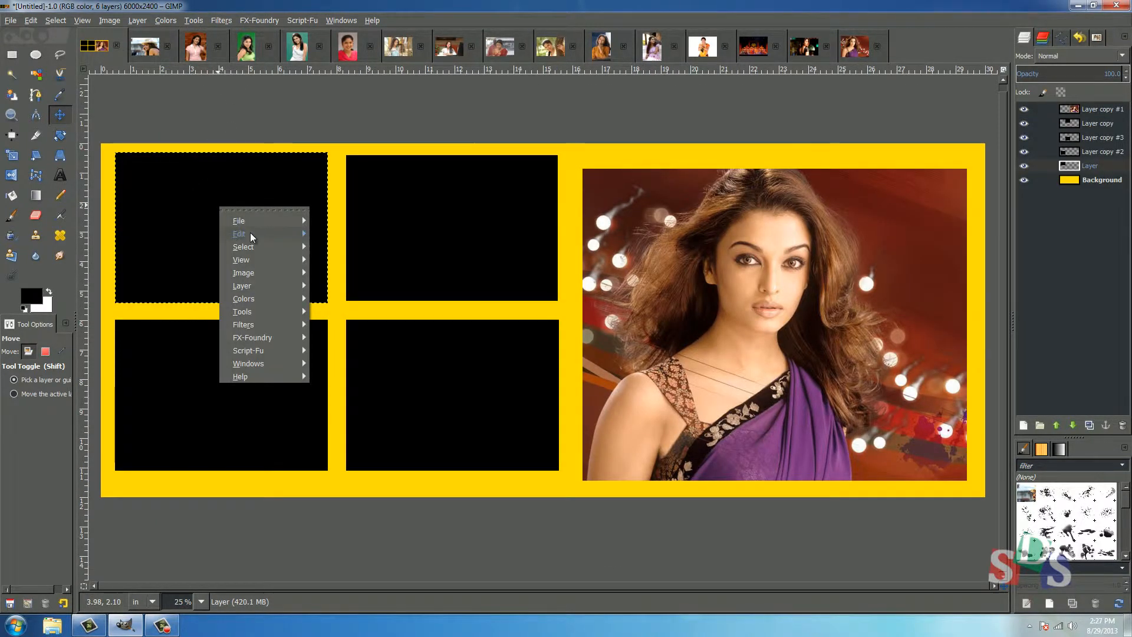
mouse_move(250, 233)
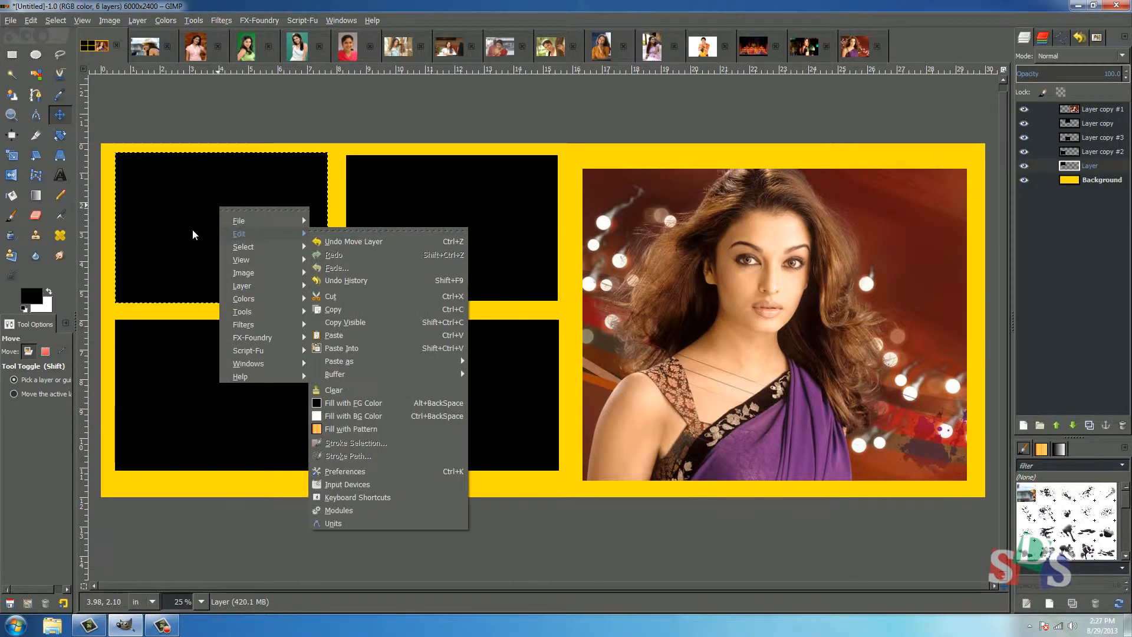
click(334, 343)
- Scale the pasted photo to about 8.51 by 5.32 inches and position it over the upper-left frame
key(shift+s)
click(309, 315)
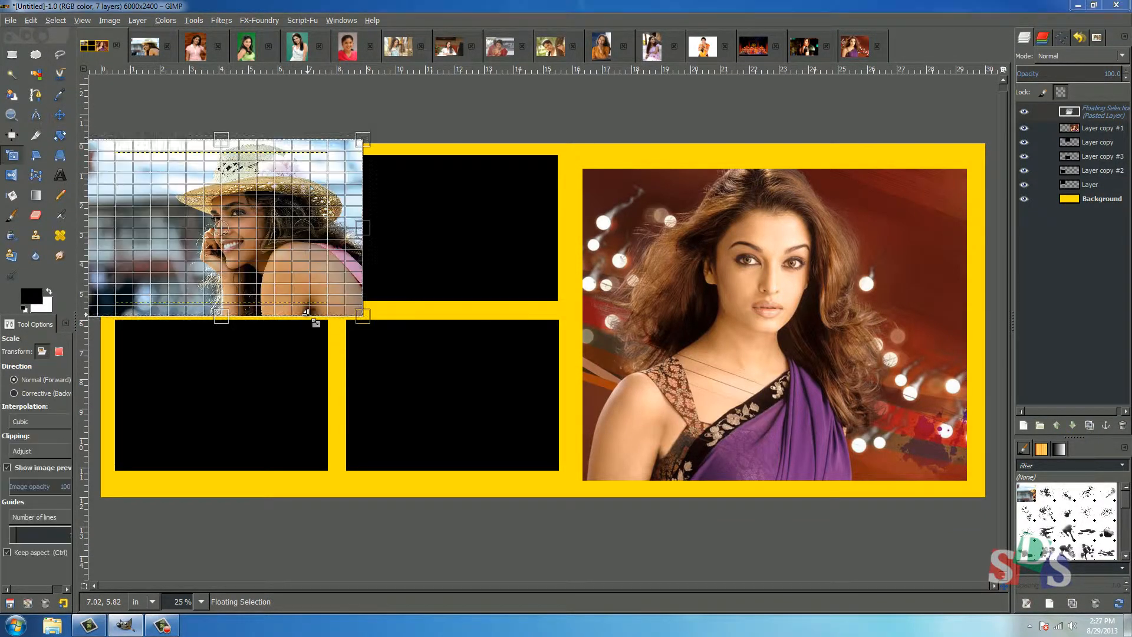
drag(345, 317, 314, 295)
drag(211, 217, 230, 225)
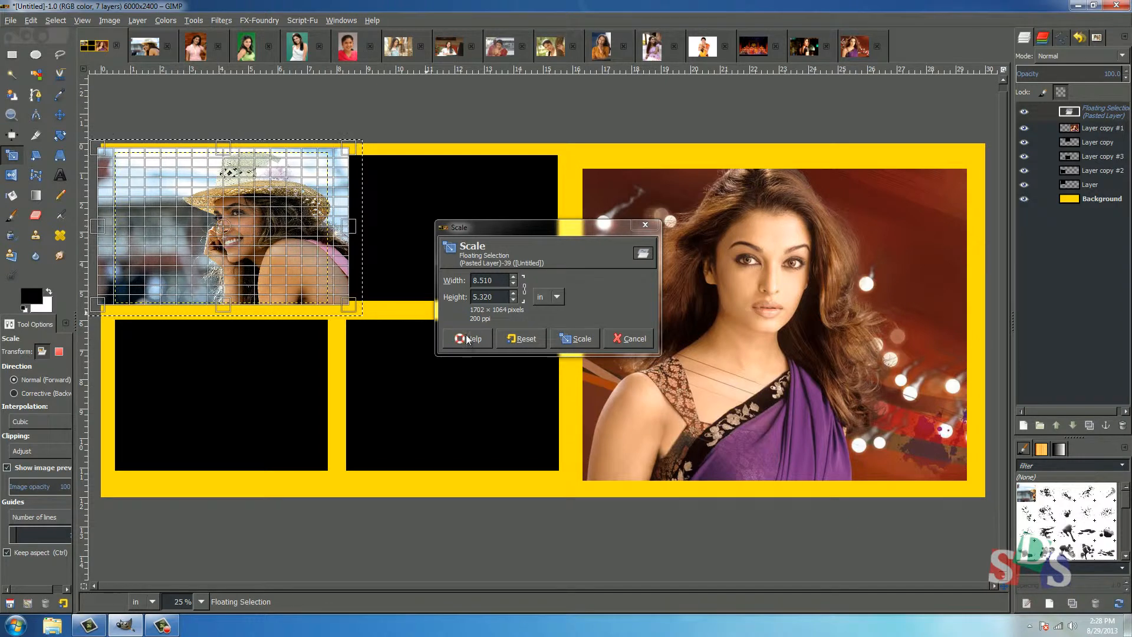
click(577, 340)
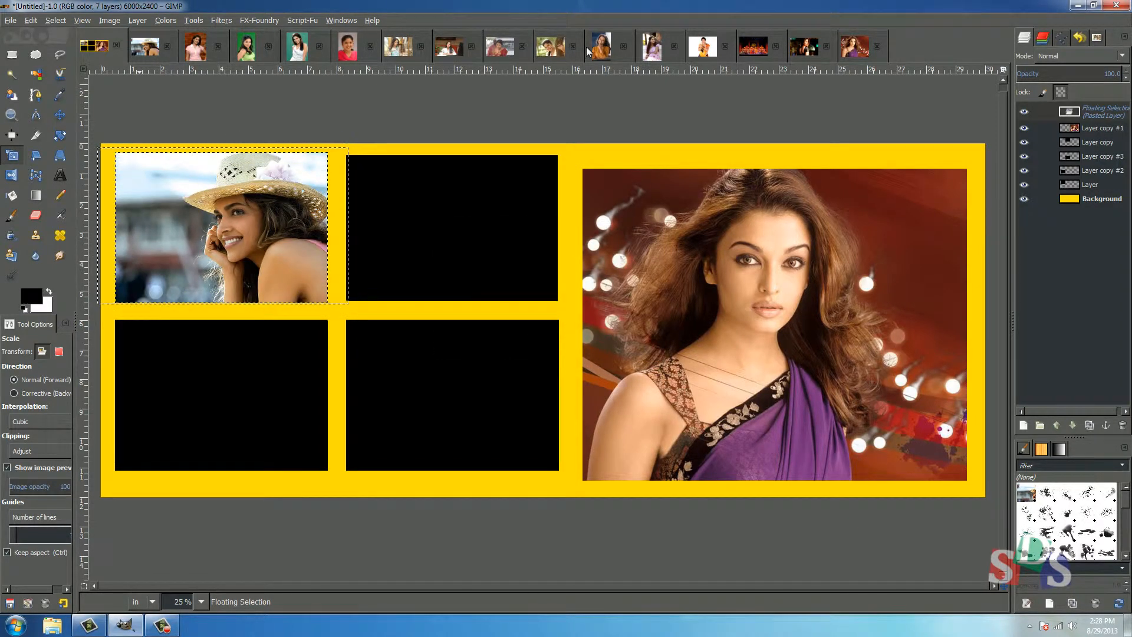
- Copy the entire group.jpg image and return to the album page
click(745, 51)
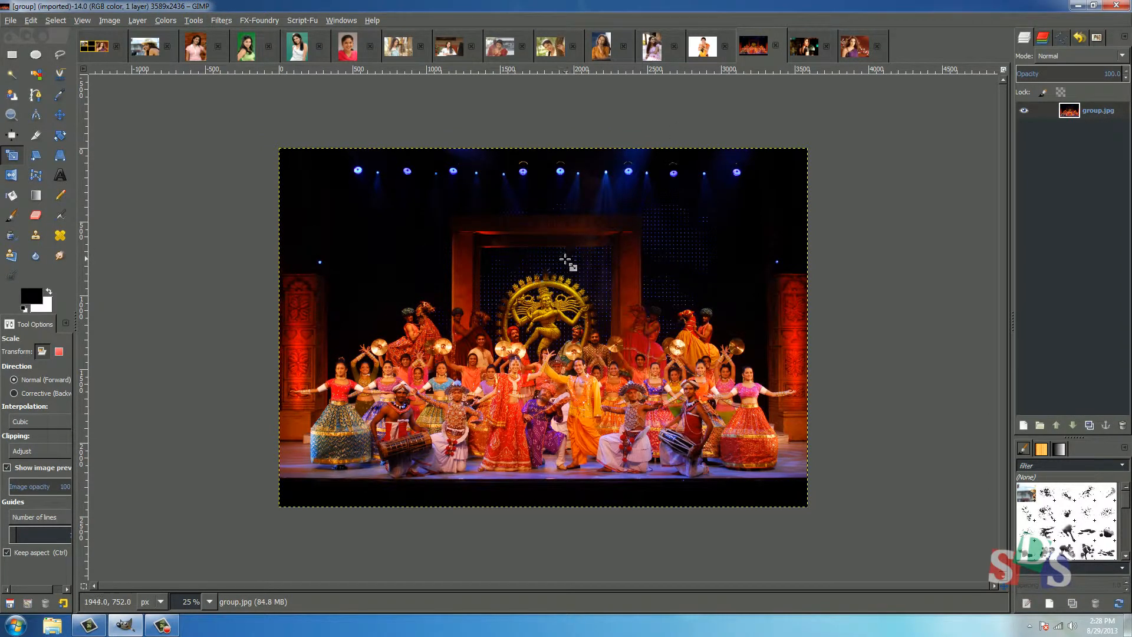
key(ctrl+a)
key(ctrl+c)
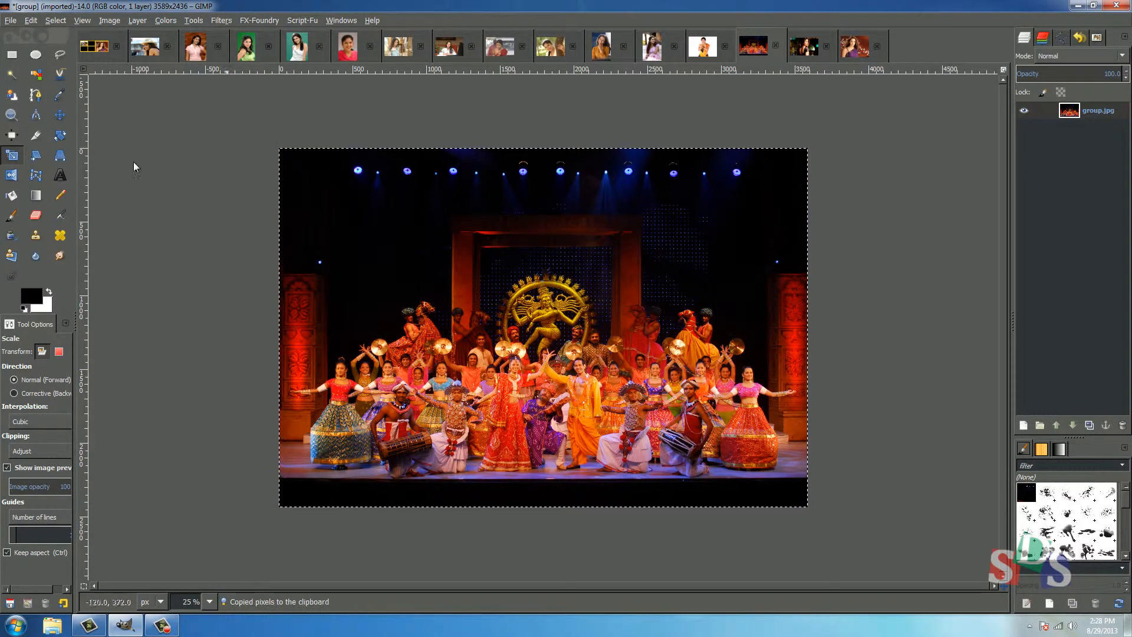
click(101, 52)
- Anchor the floating photo in the upper-left frame's layer
key(ctrl+v)
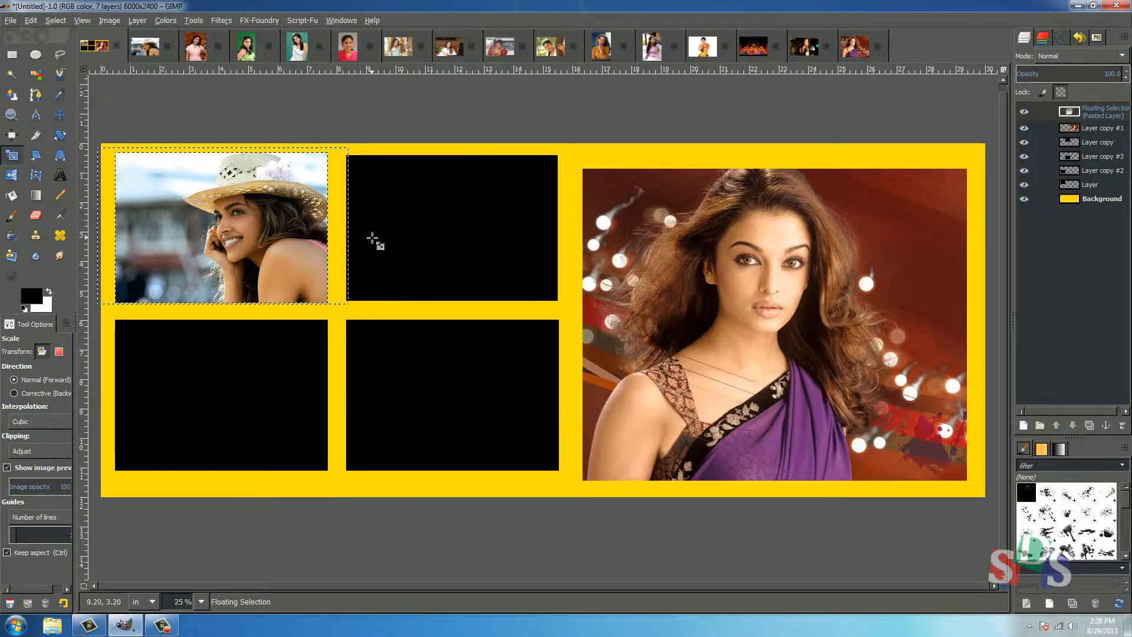
key(m)
click(422, 220)
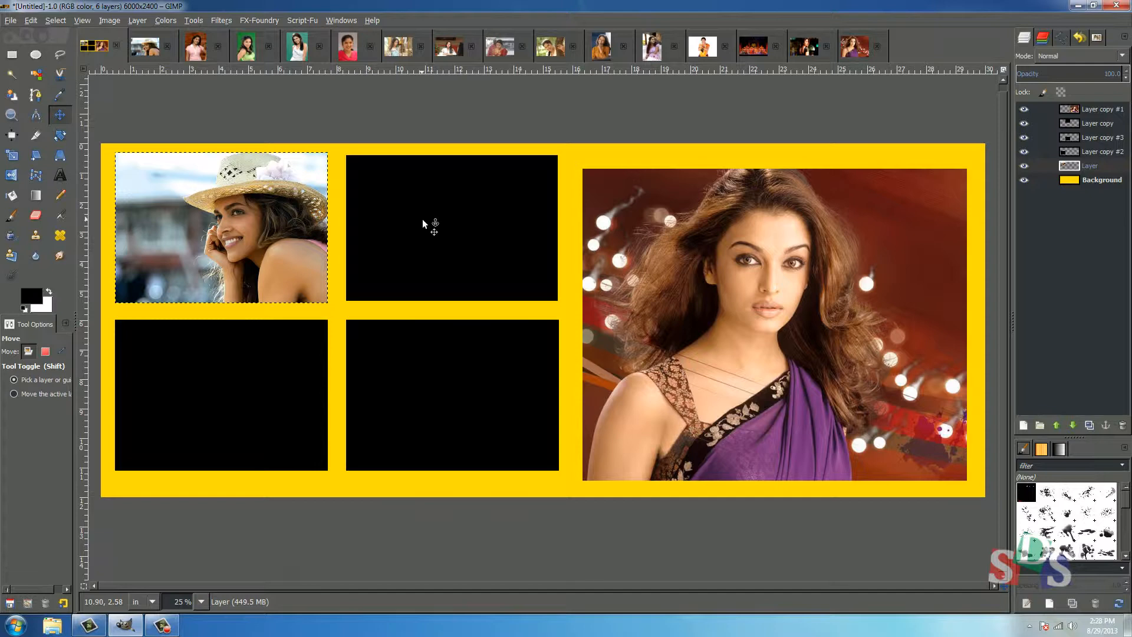
key(ctrl+v)
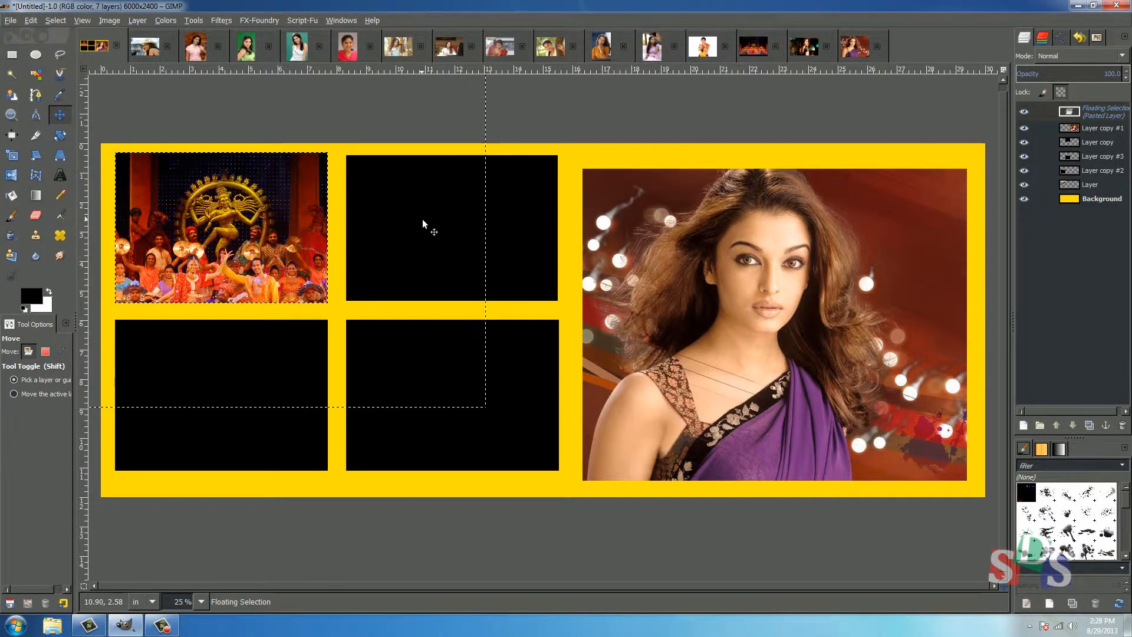
key(ctrl)
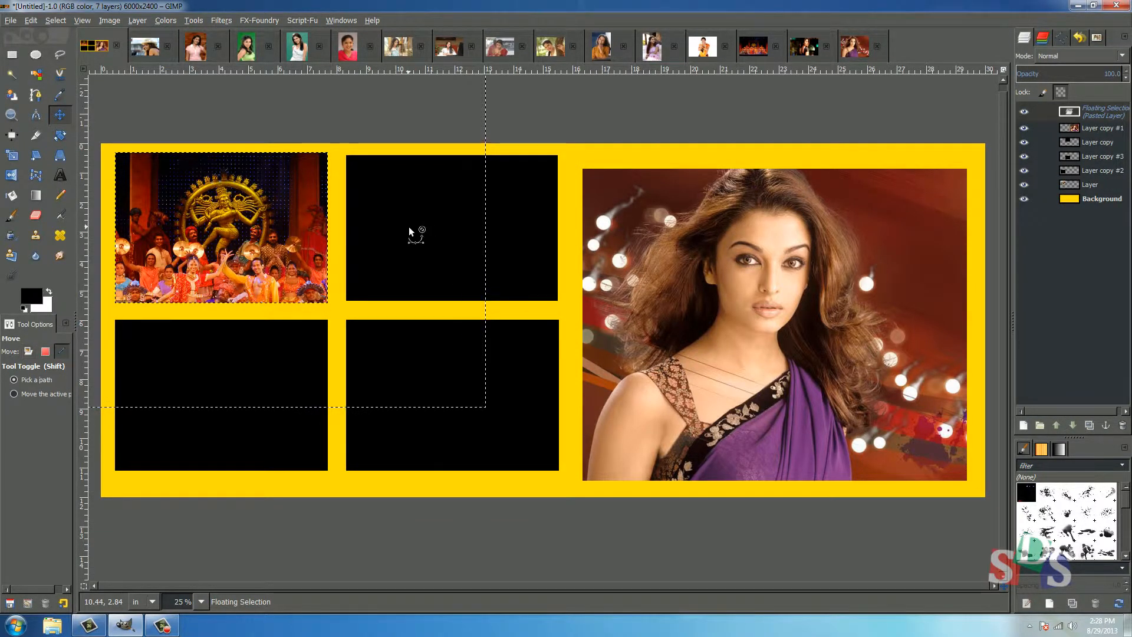
key(ctrl+z)
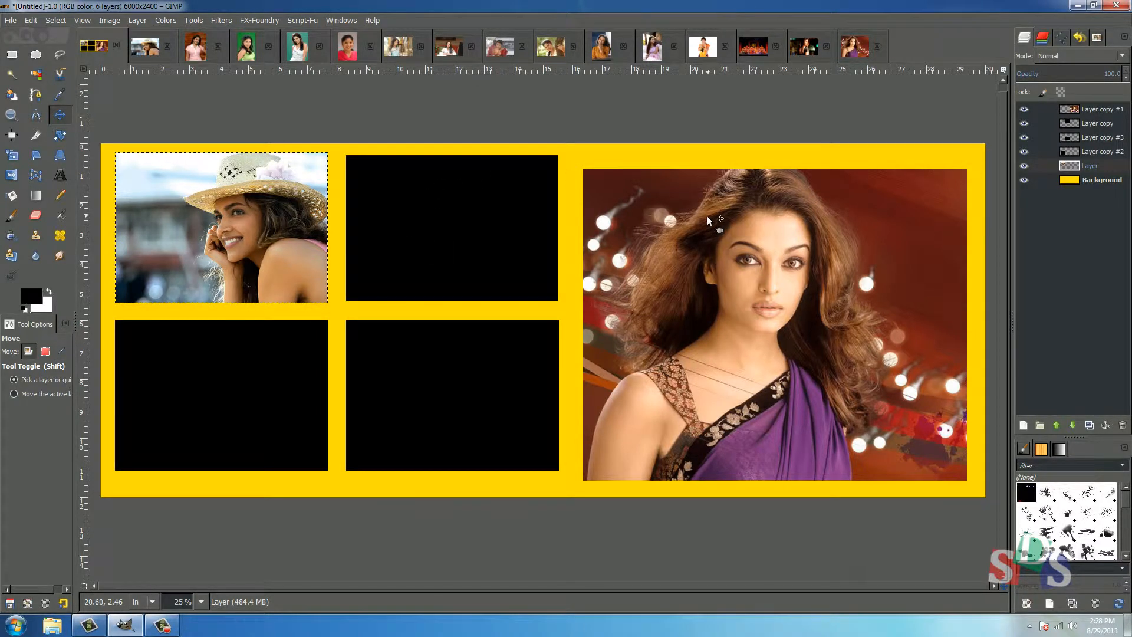
- Paste the copied group photo into the upper-middle black frame and scale it to about 8.64 by 5.86 inches
click(517, 238)
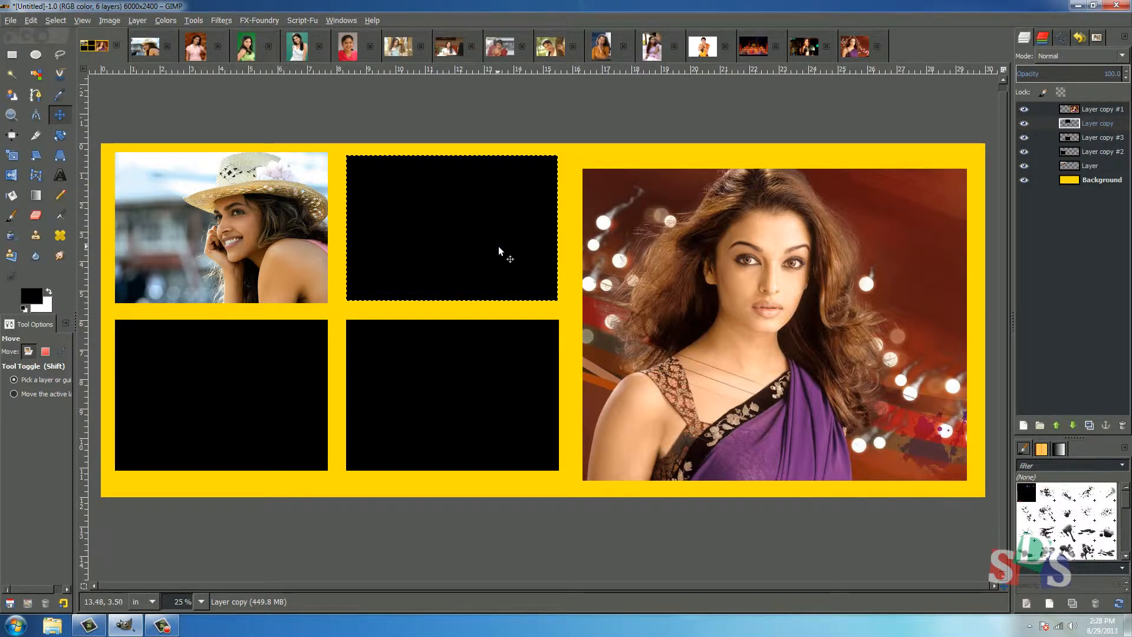
key(ctrl+v)
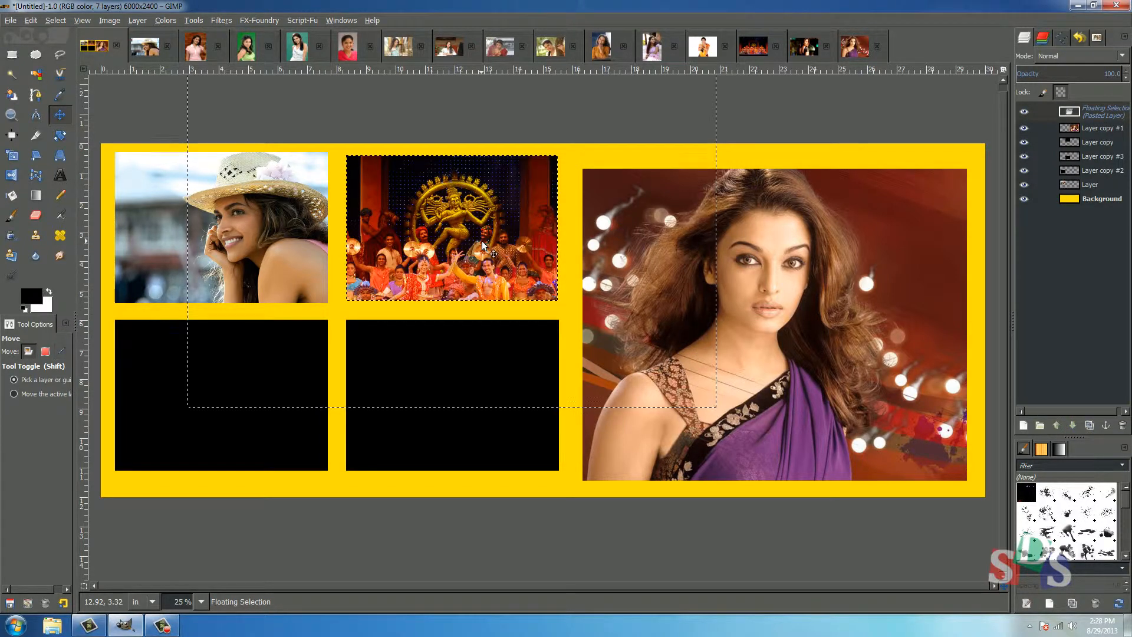
key(shift+s)
click(289, 427)
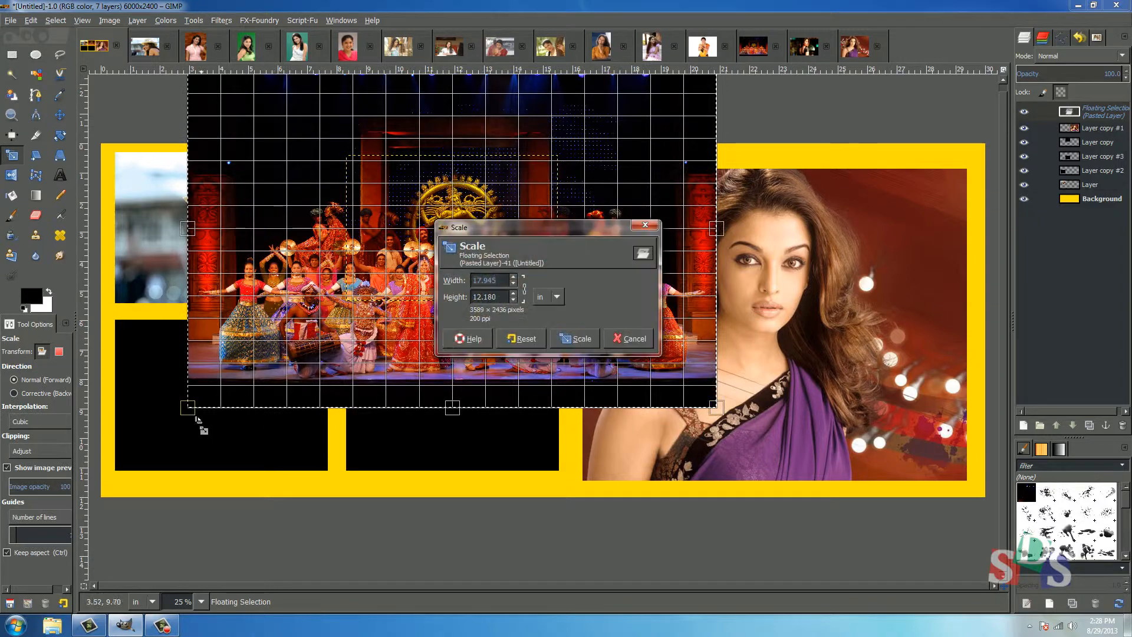
drag(227, 376, 356, 295)
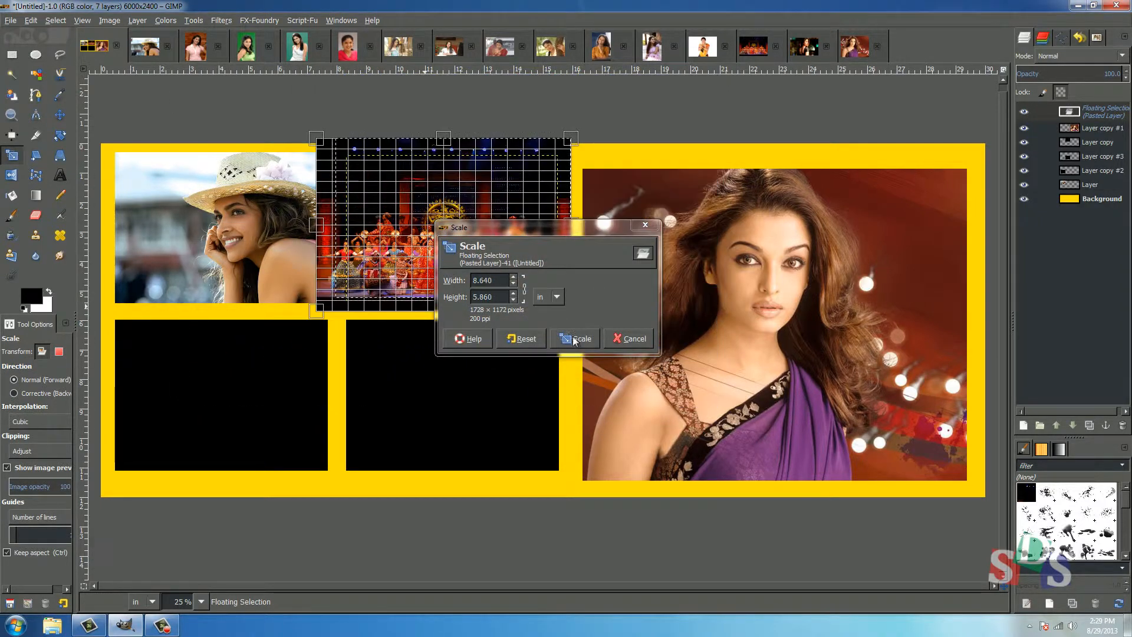
click(576, 339)
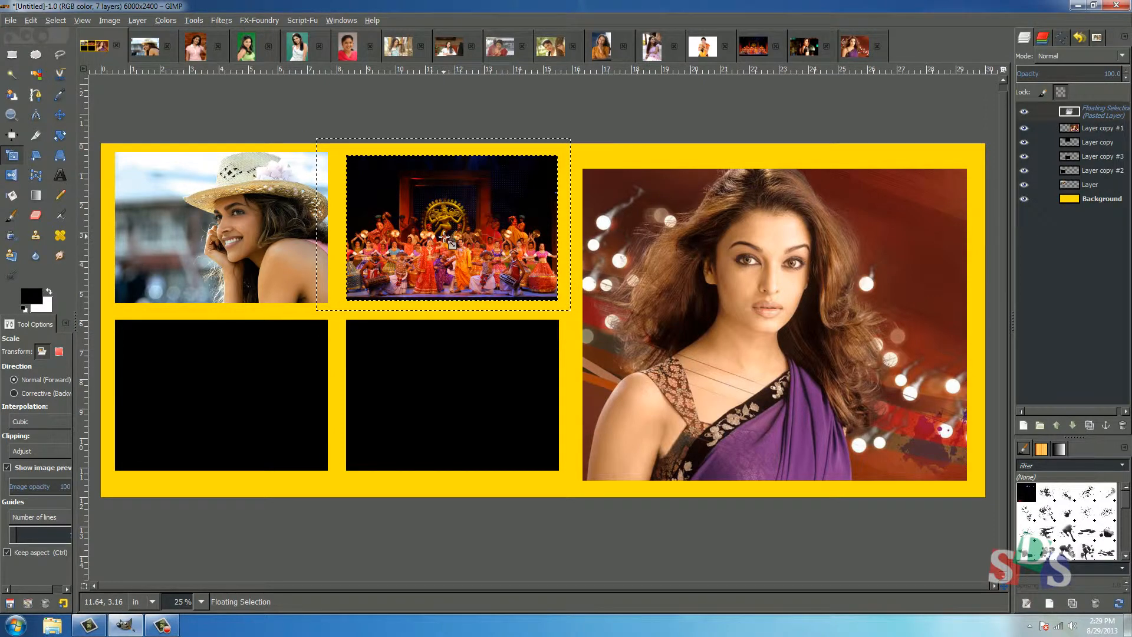
- Shift the group photo slightly to centre it over the upper-middle frame and anchor it there
key(m)
drag(444, 238, 450, 240)
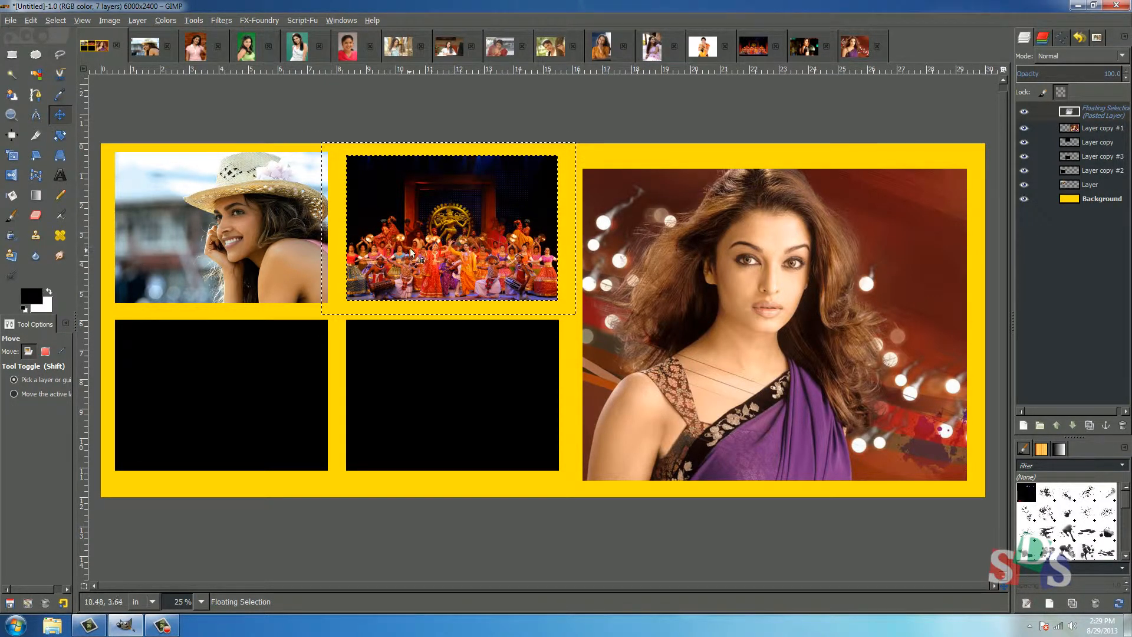
click(460, 380)
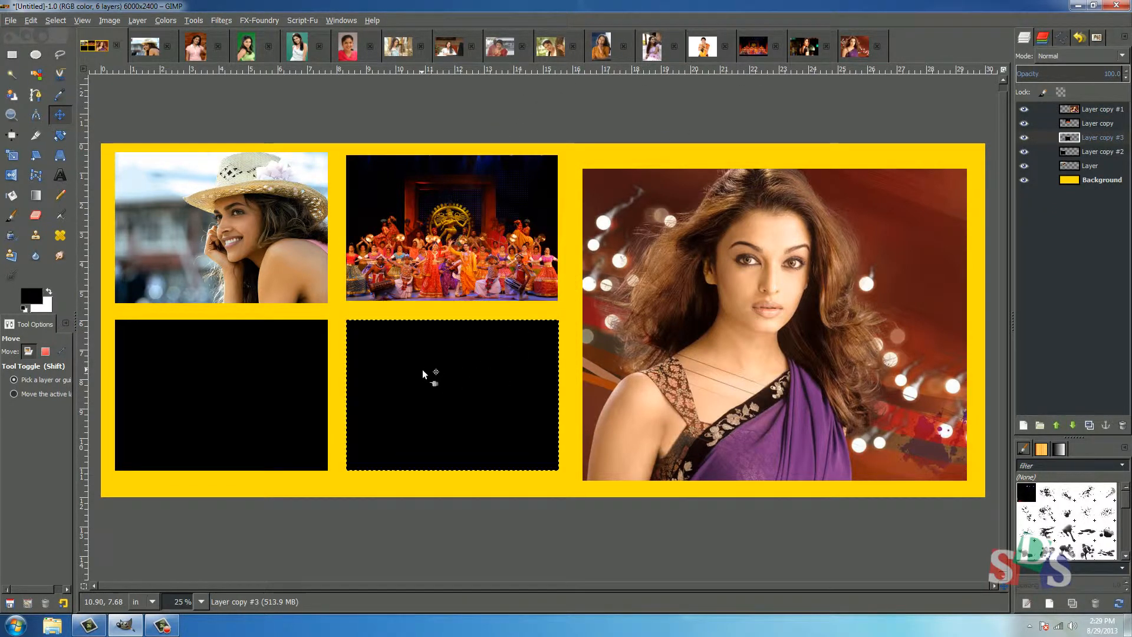
- Copy the whole kareena.jpg photo and paste it into the album page's lower-left black frame
click(812, 50)
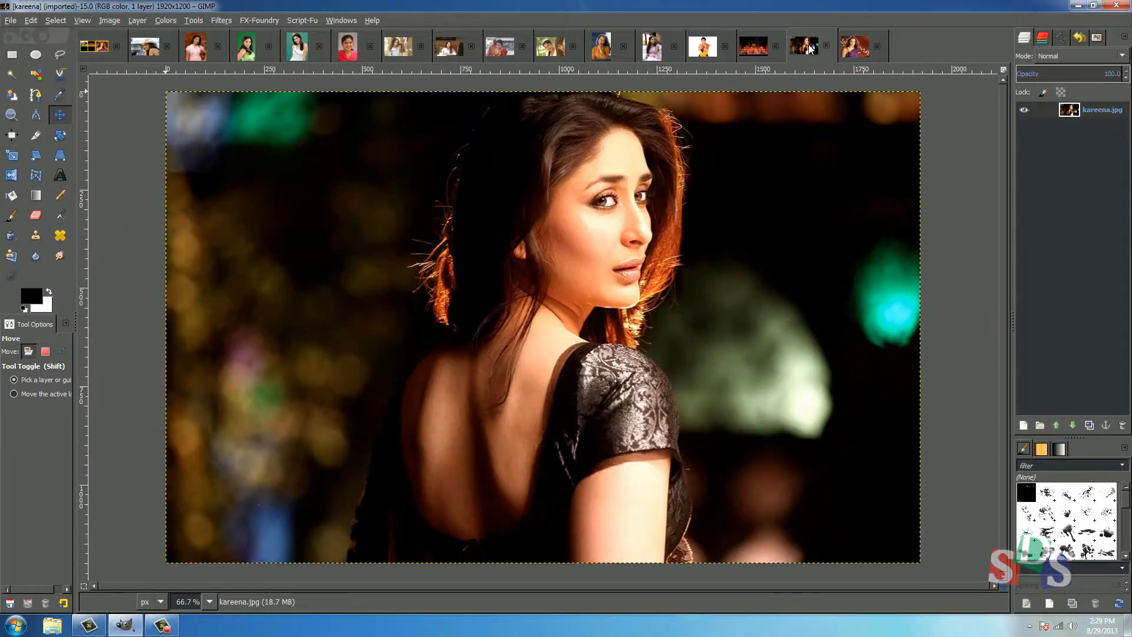
key(ctrl+a)
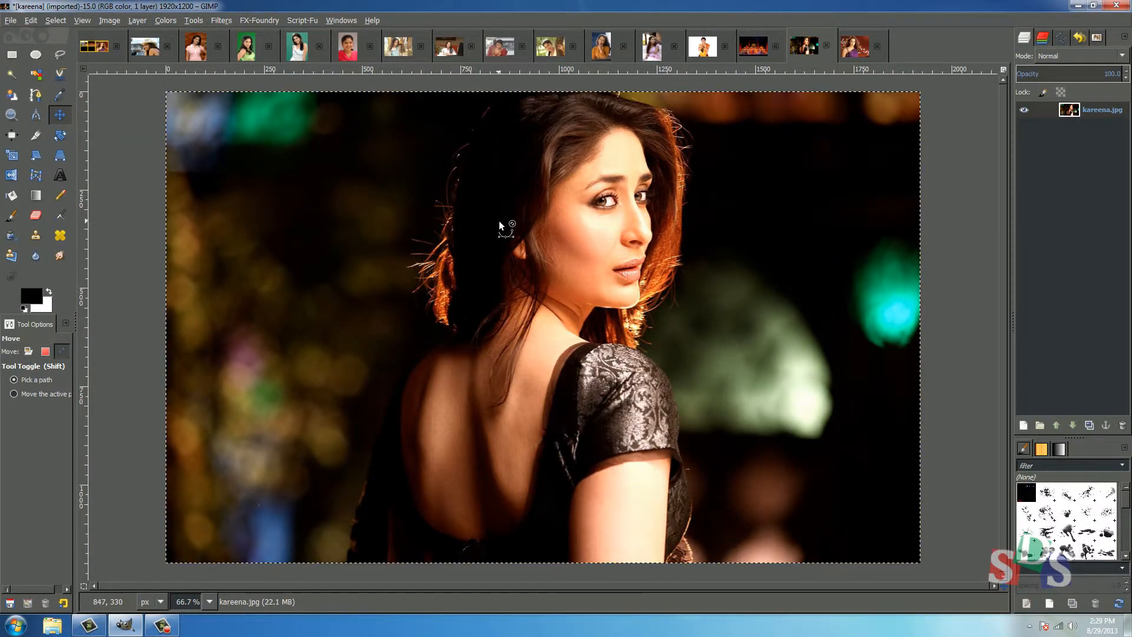
key(ctrl+c)
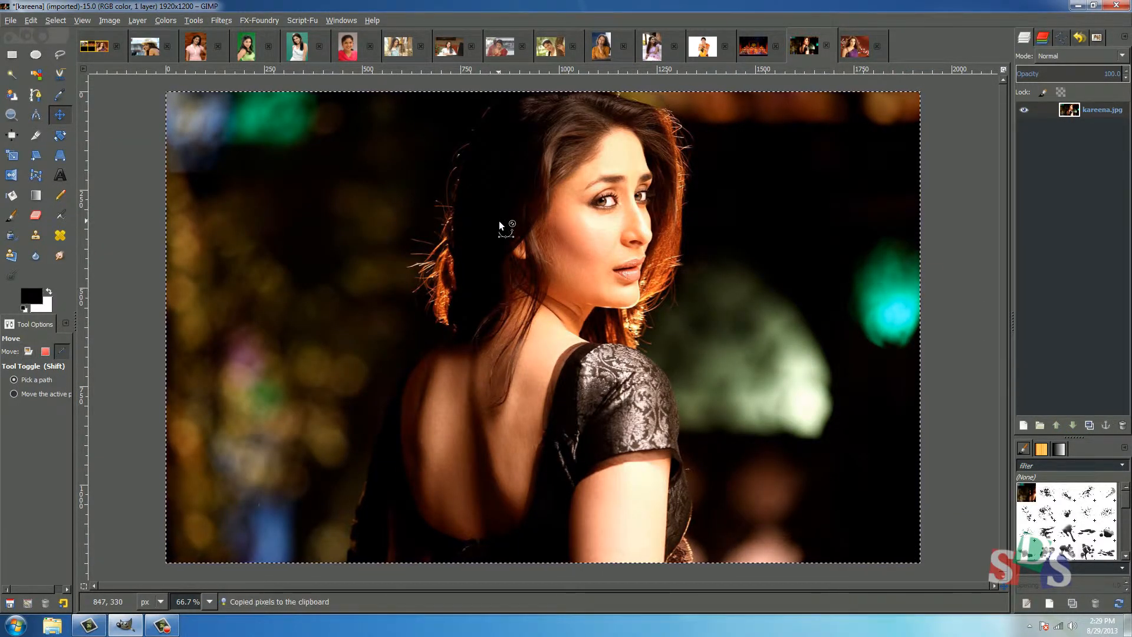
click(94, 46)
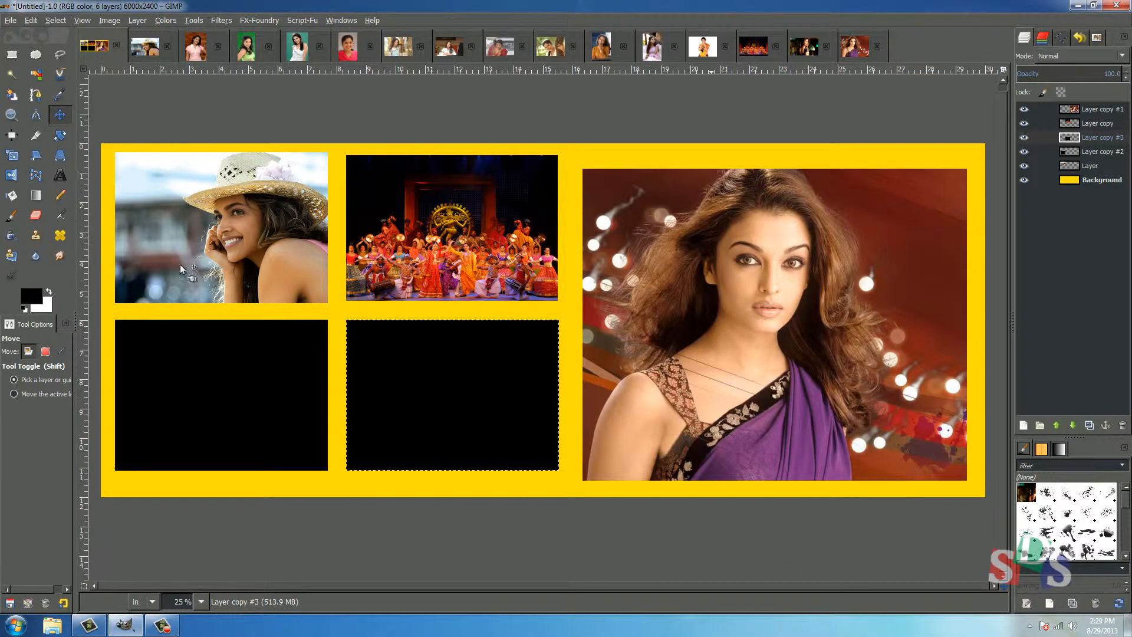
click(184, 362)
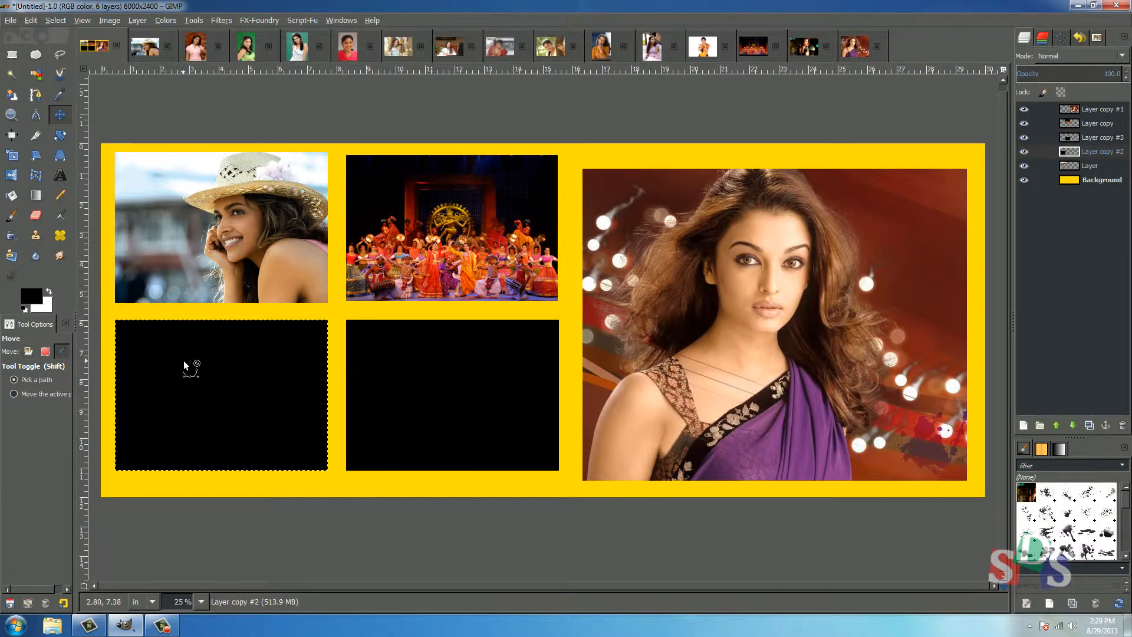
key(ctrl+v)
- Scale the pasted photo to about 10.15 by 6.34 inches over the lower-left frame and anchor it
key(shift+t)
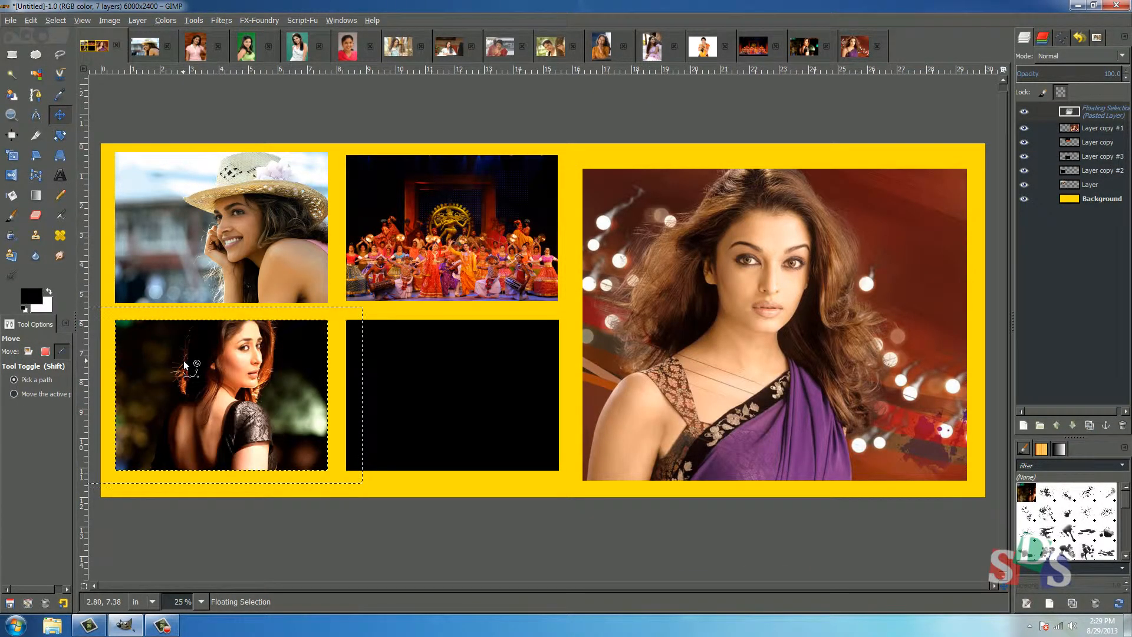
click(184, 364)
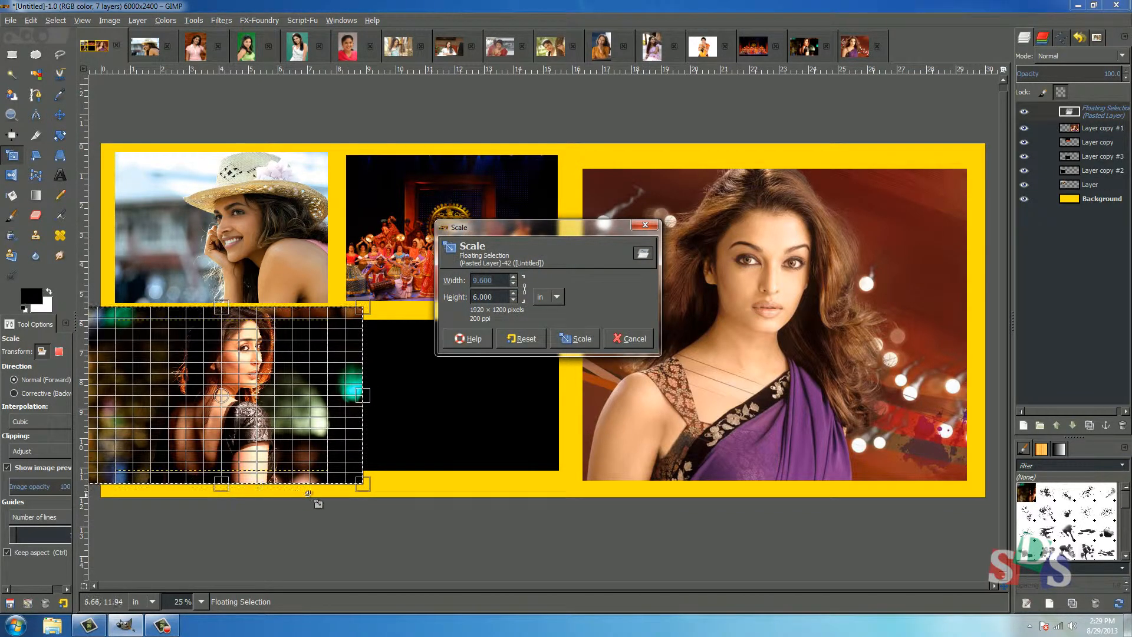
drag(363, 483, 379, 493)
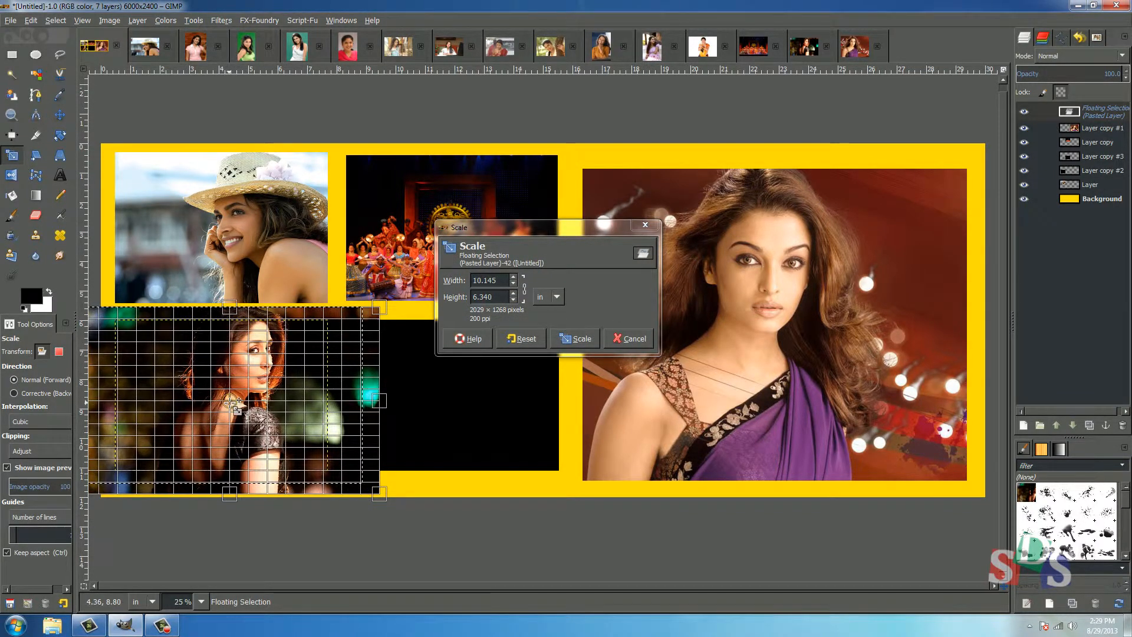
drag(233, 402, 213, 409)
click(571, 339)
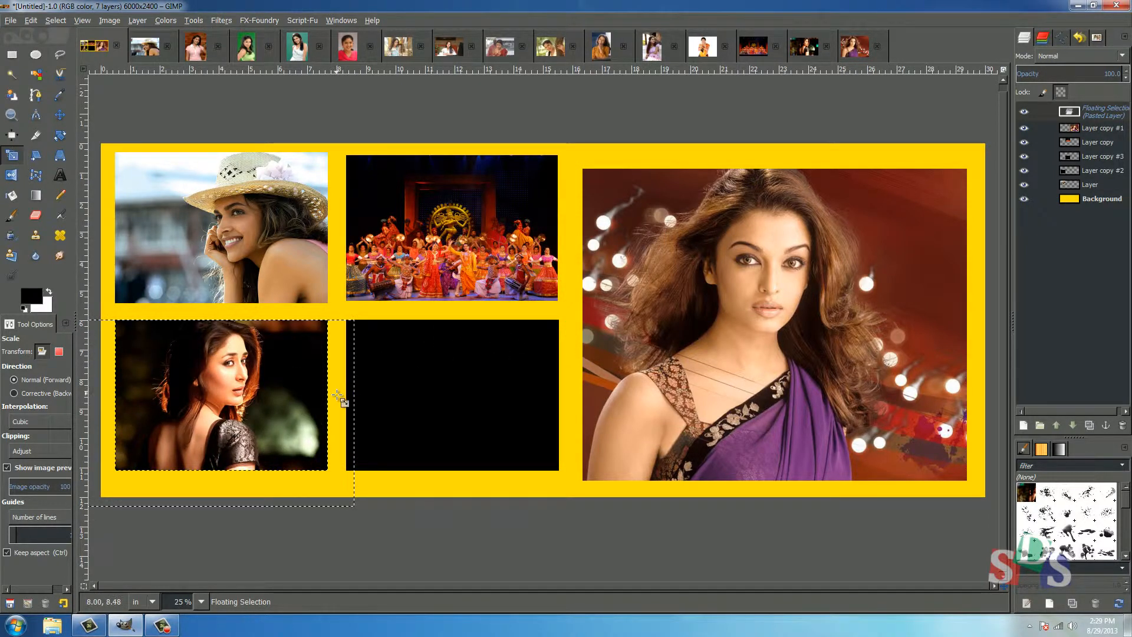
key(m)
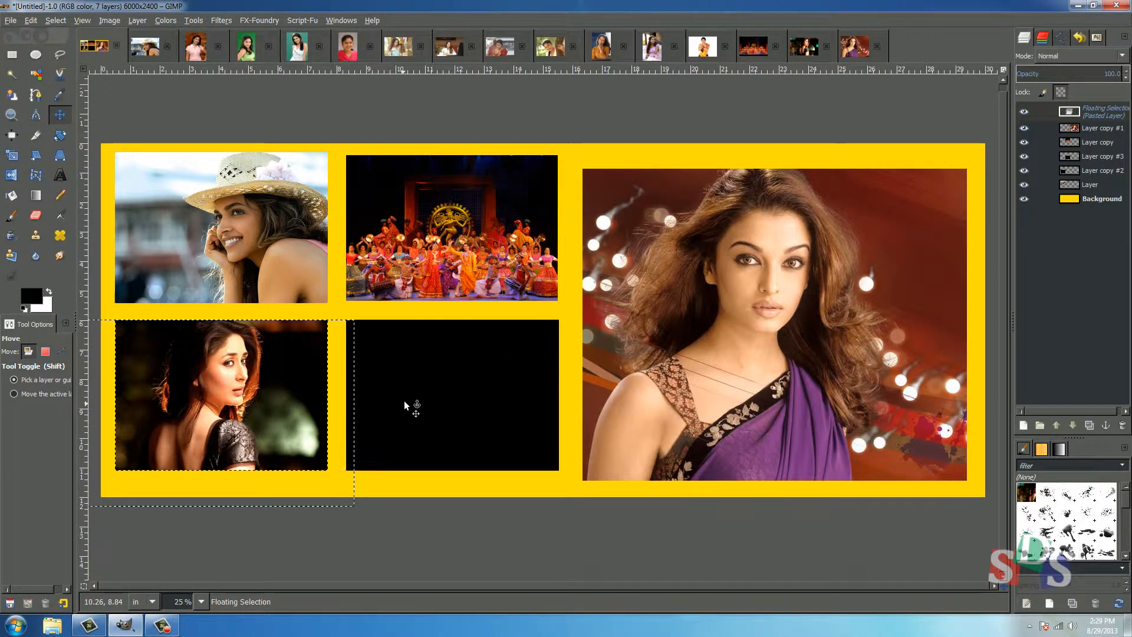
click(408, 392)
- Copy the entire 065.jpg photo and paste it into the album page's lower-middle black frame
click(399, 49)
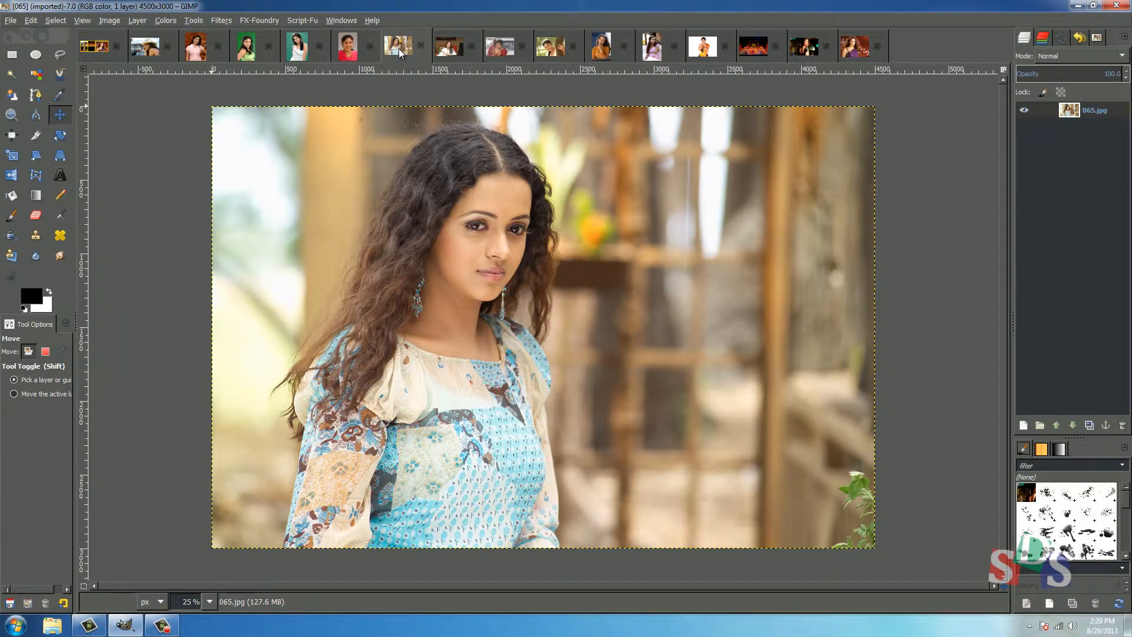
key(ctrl+a)
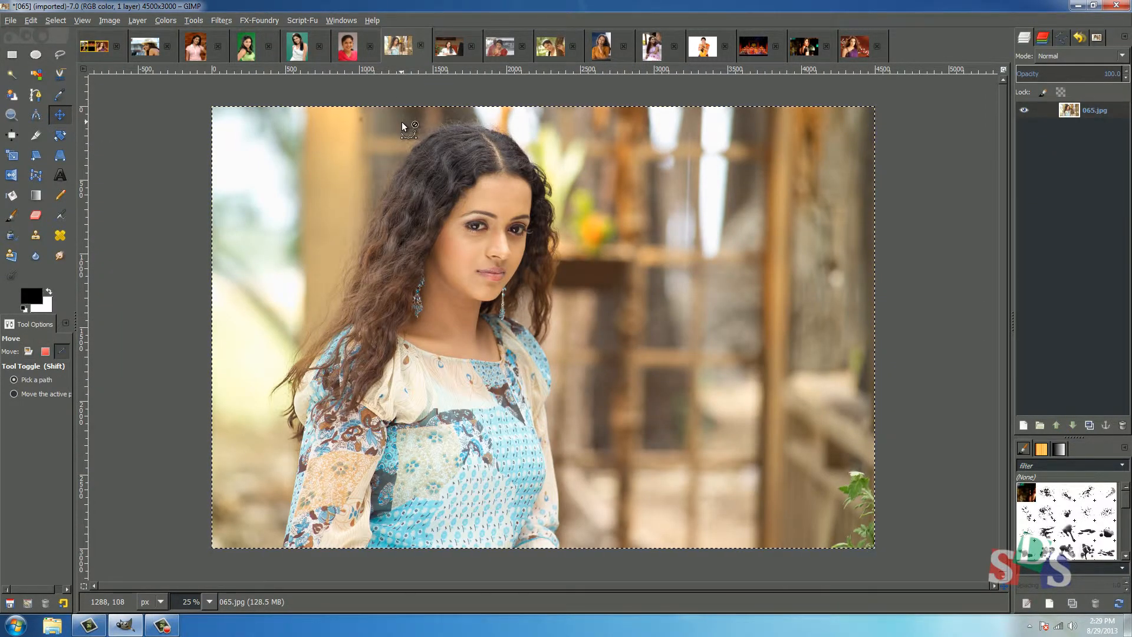
key(ctrl+c)
click(95, 46)
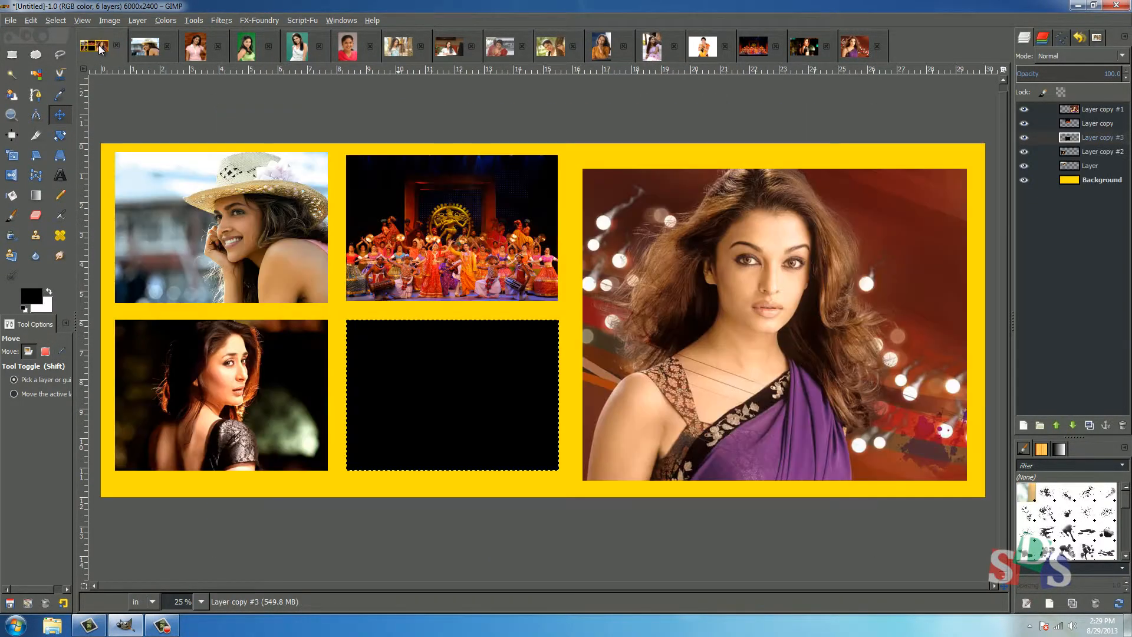
key(ctrl+v)
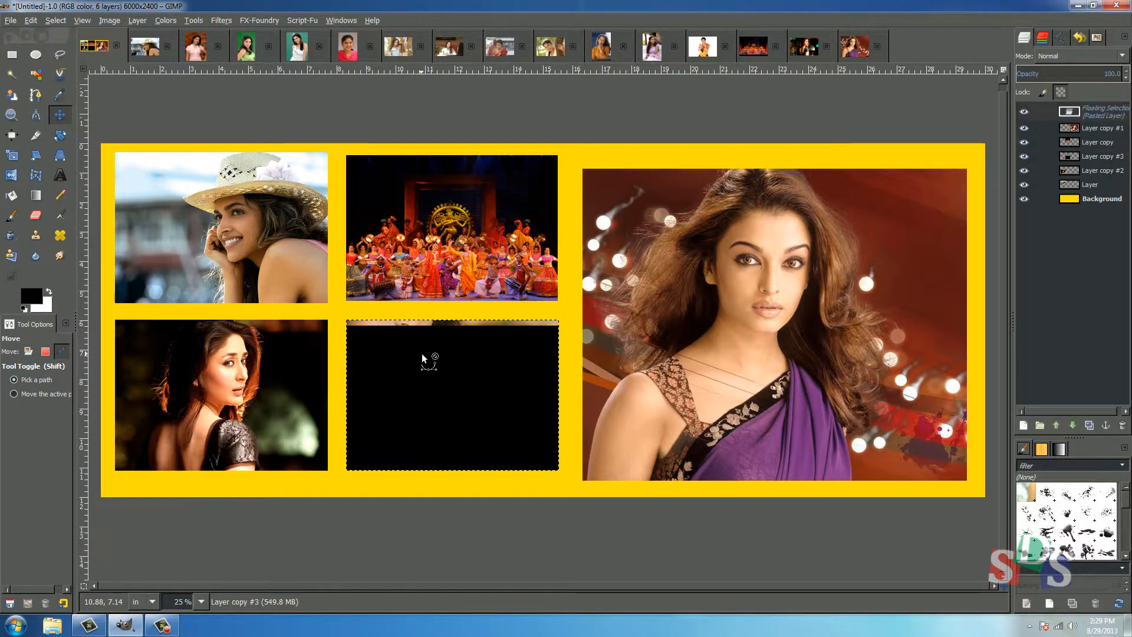
- Scale the pasted photo to about 7.86 by 5.24 inches over the lower-middle frame and anchor it
key(shift+s)
click(419, 353)
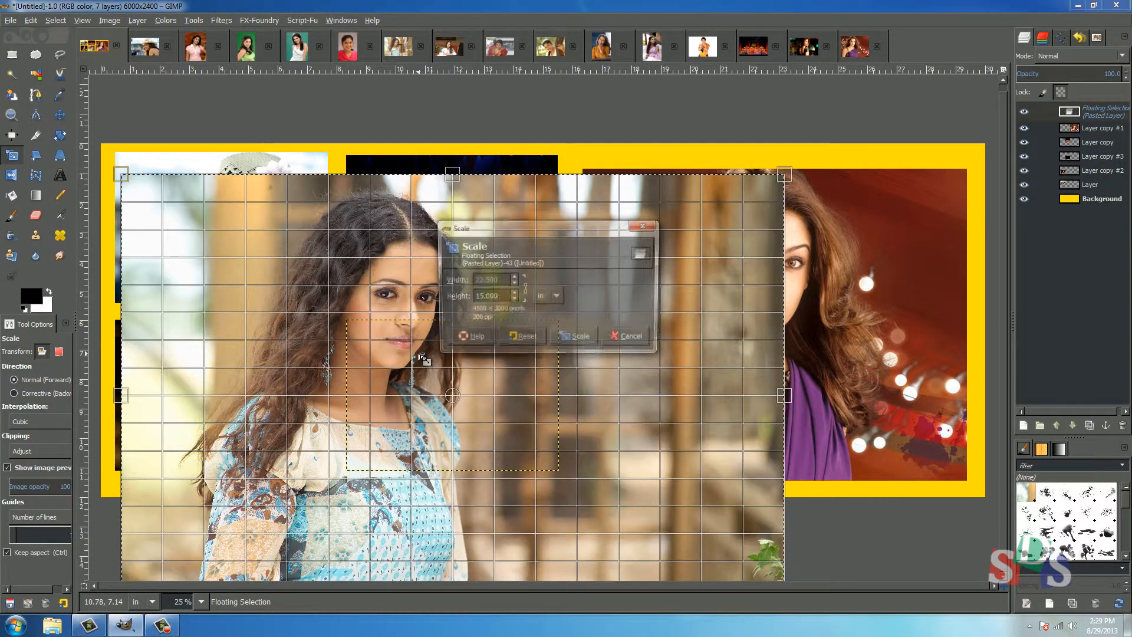
drag(783, 175, 465, 385)
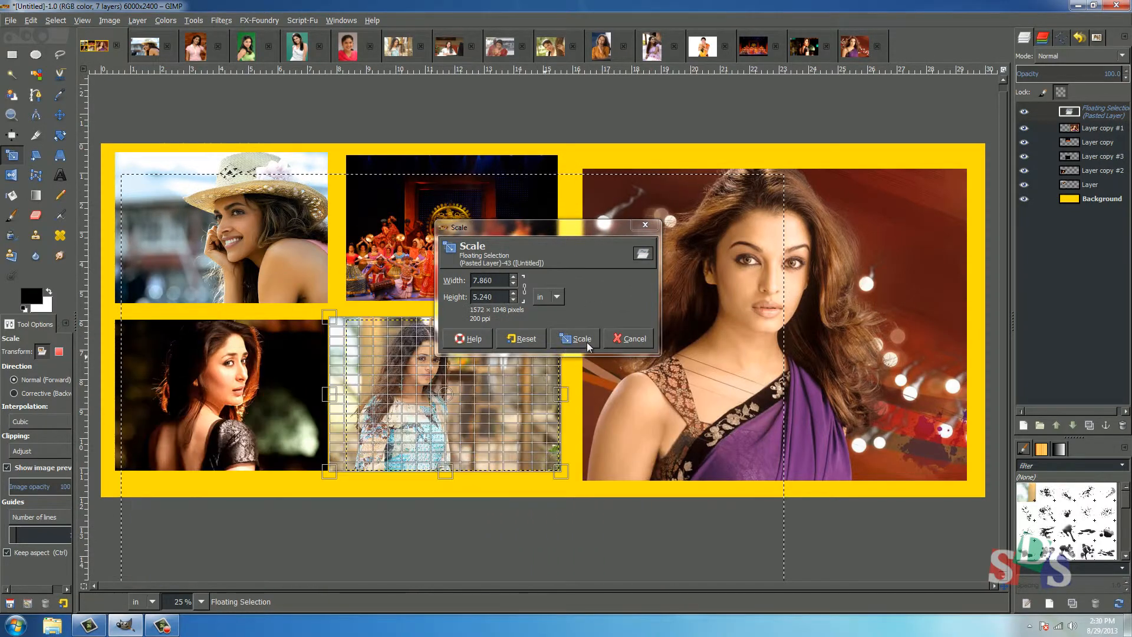
click(581, 340)
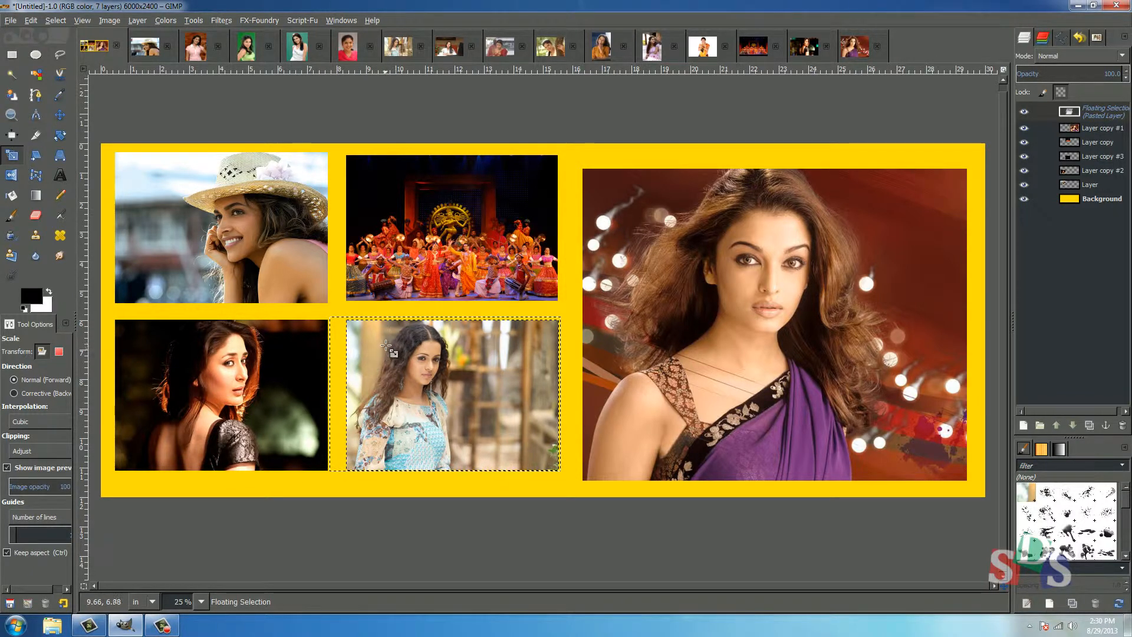
key(ctrl+h)
key(m)
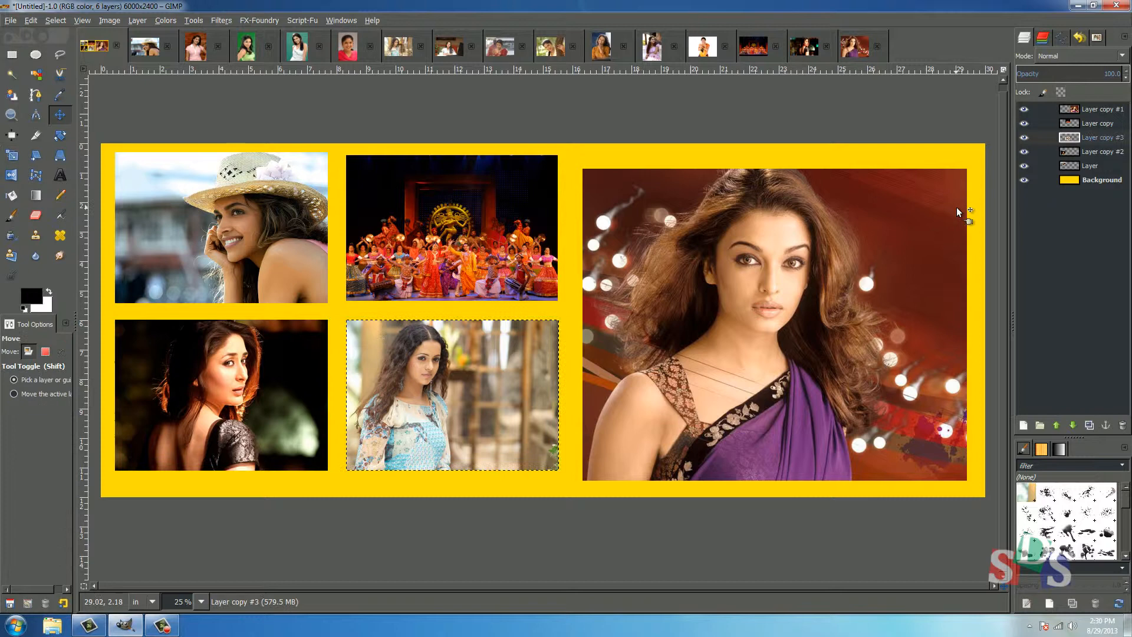
- Select the album page's yellow Background layer and open the set of sds background images
click(1109, 180)
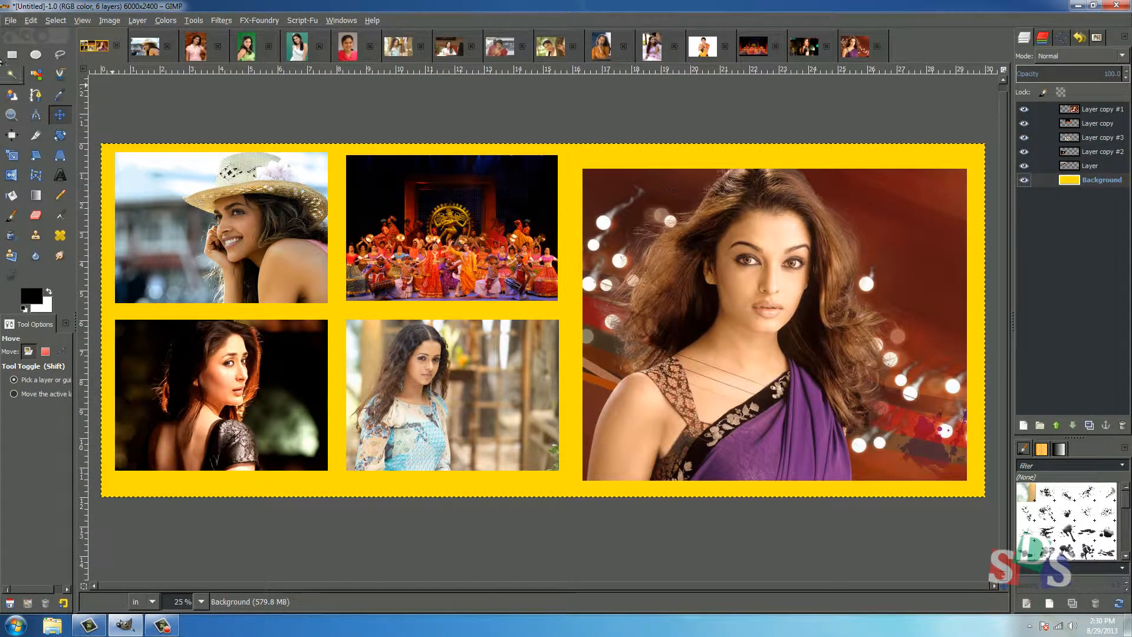
click(15, 22)
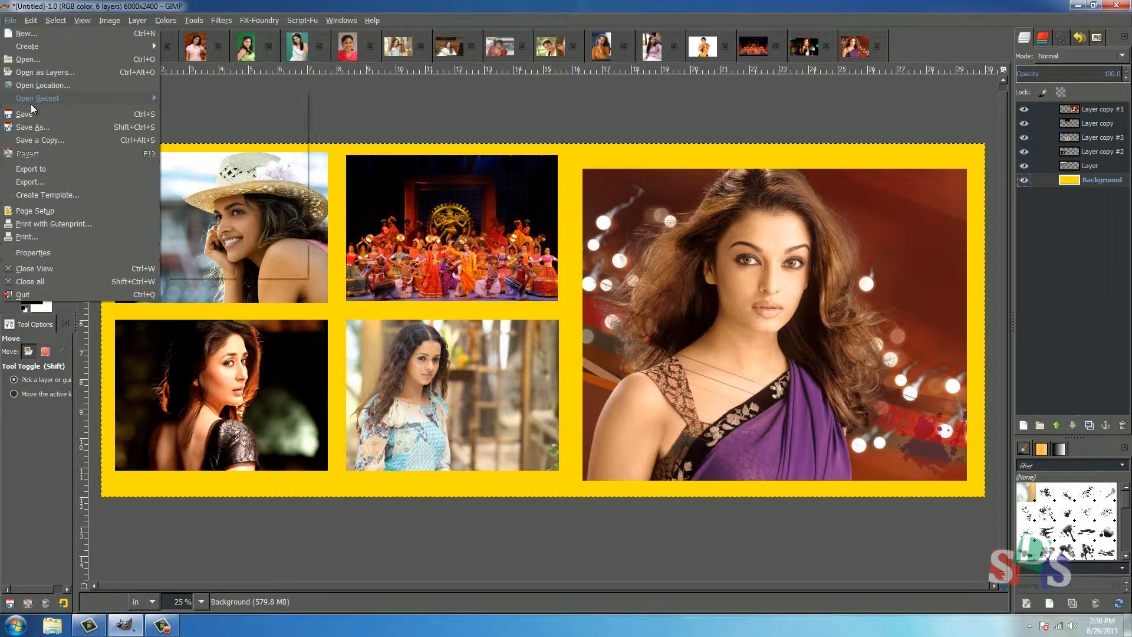
mouse_move(31, 104)
click(103, 59)
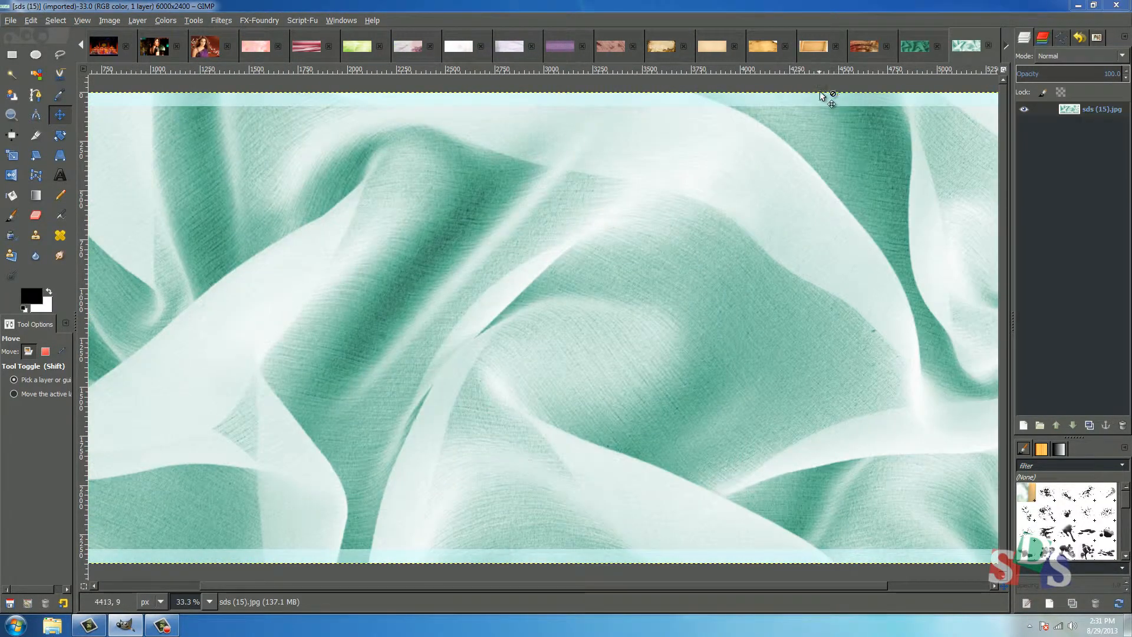
- Copy the whole sds (1).jpg image and paste it over the album page's yellow Background layer
click(254, 51)
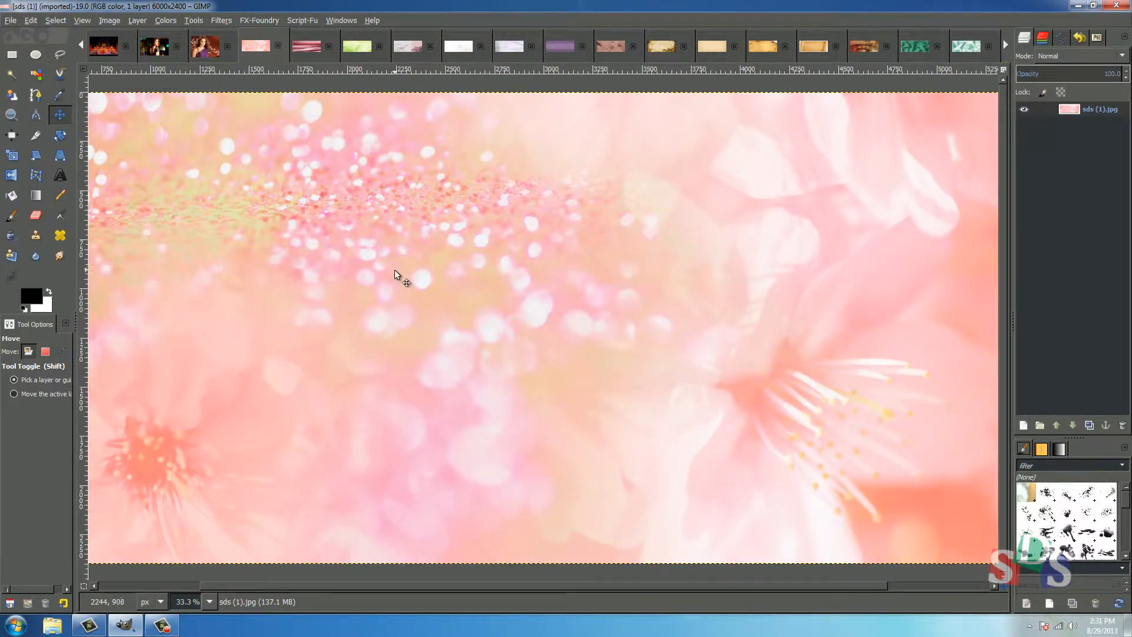
key(ctrl+a)
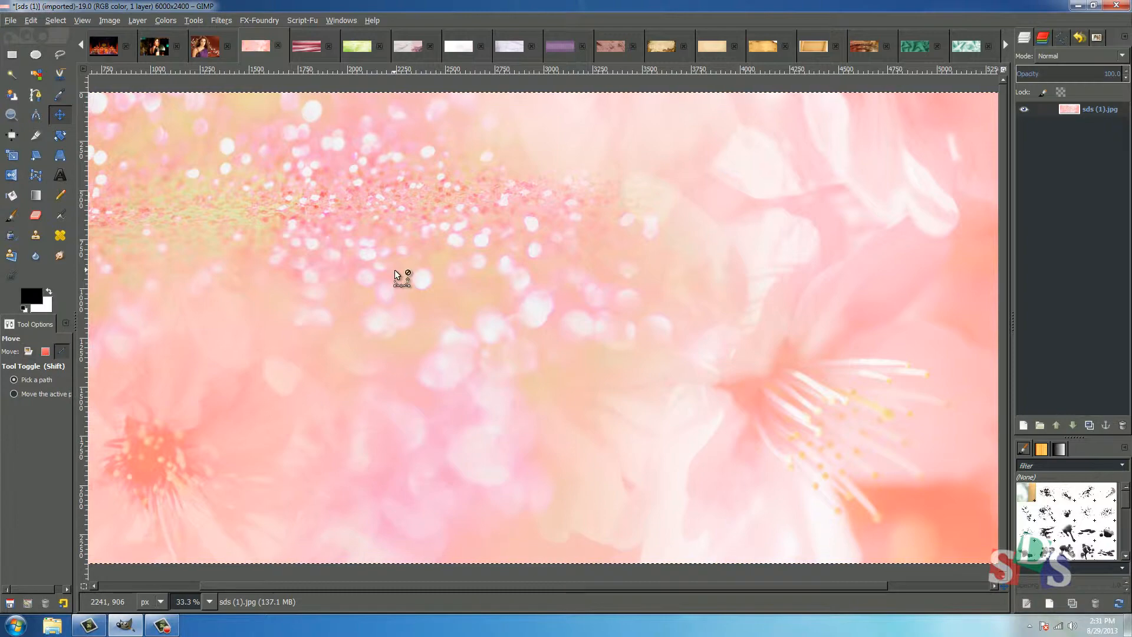
key(ctrl+c)
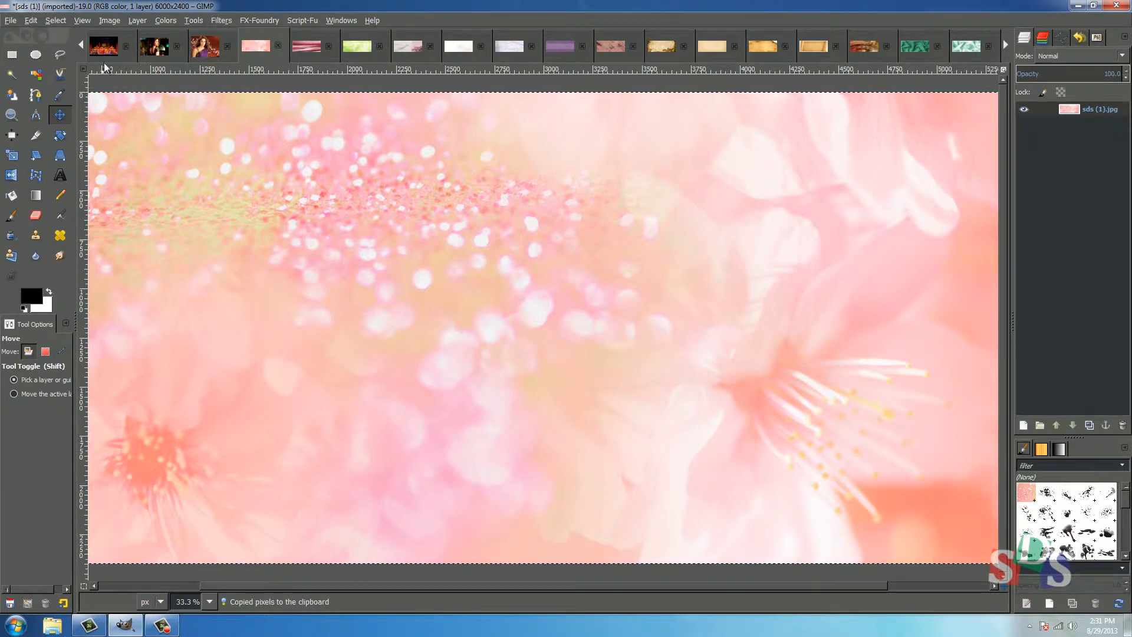
click(80, 47)
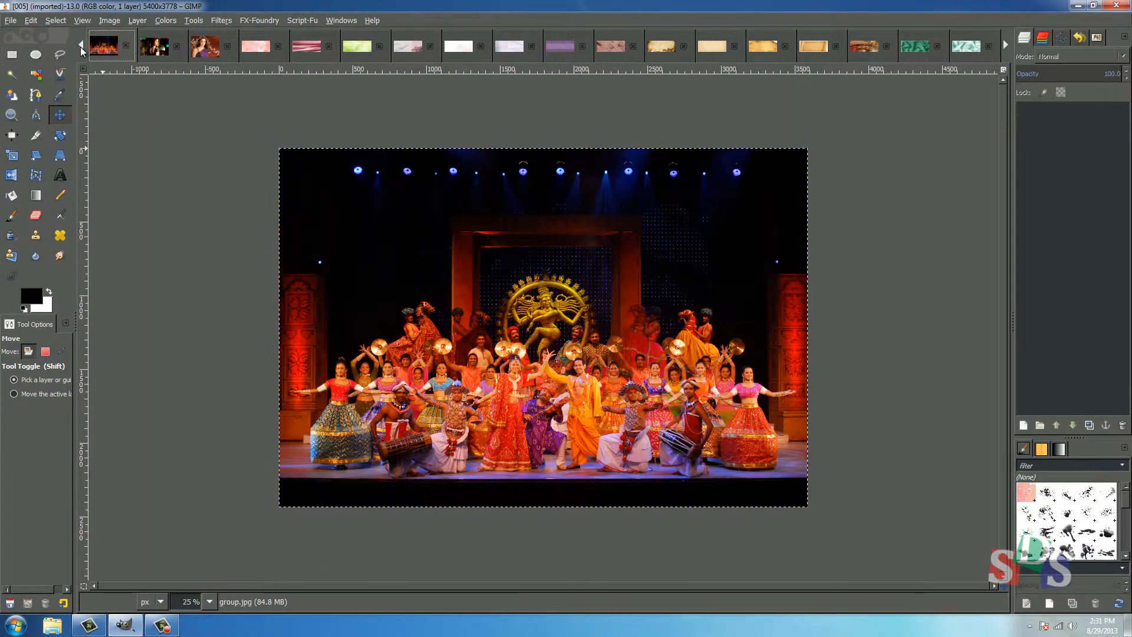
click(81, 47)
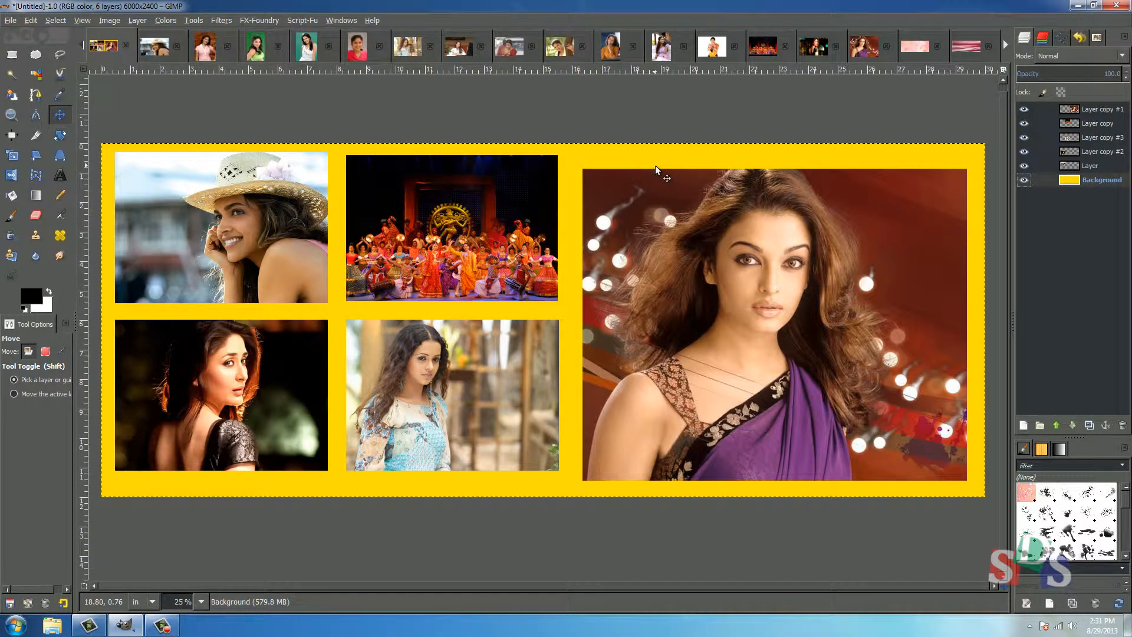
key(ctrl+v)
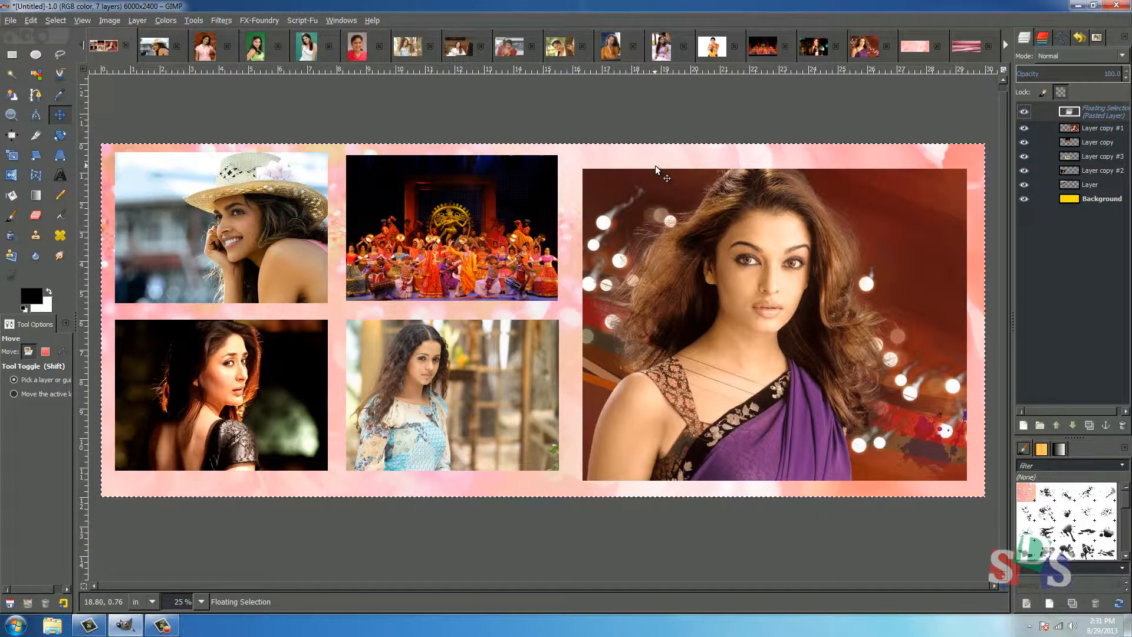
key(shift+t)
click(656, 165)
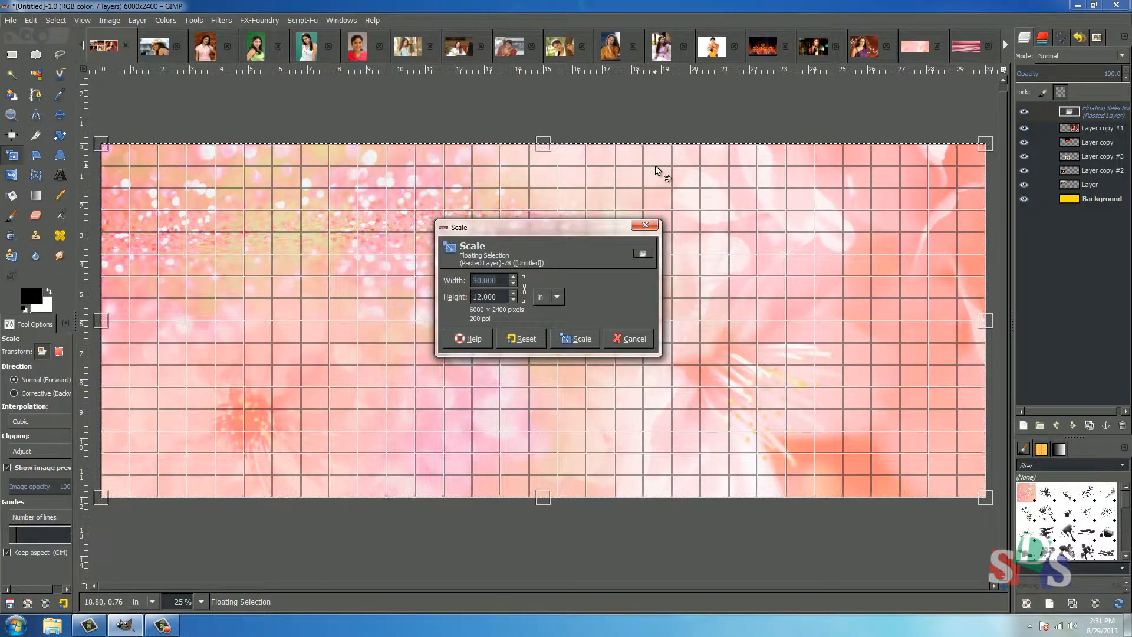
click(644, 227)
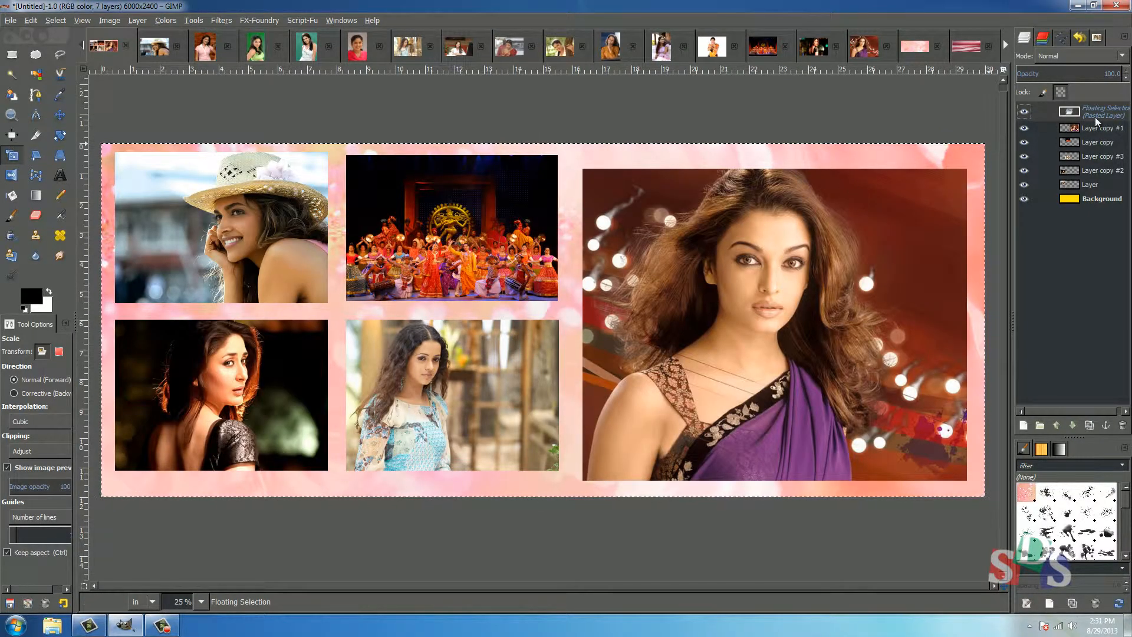
- Turn the floating pink background image into its own layer and lower it beneath all photo layers, directly above Background
click(1024, 425)
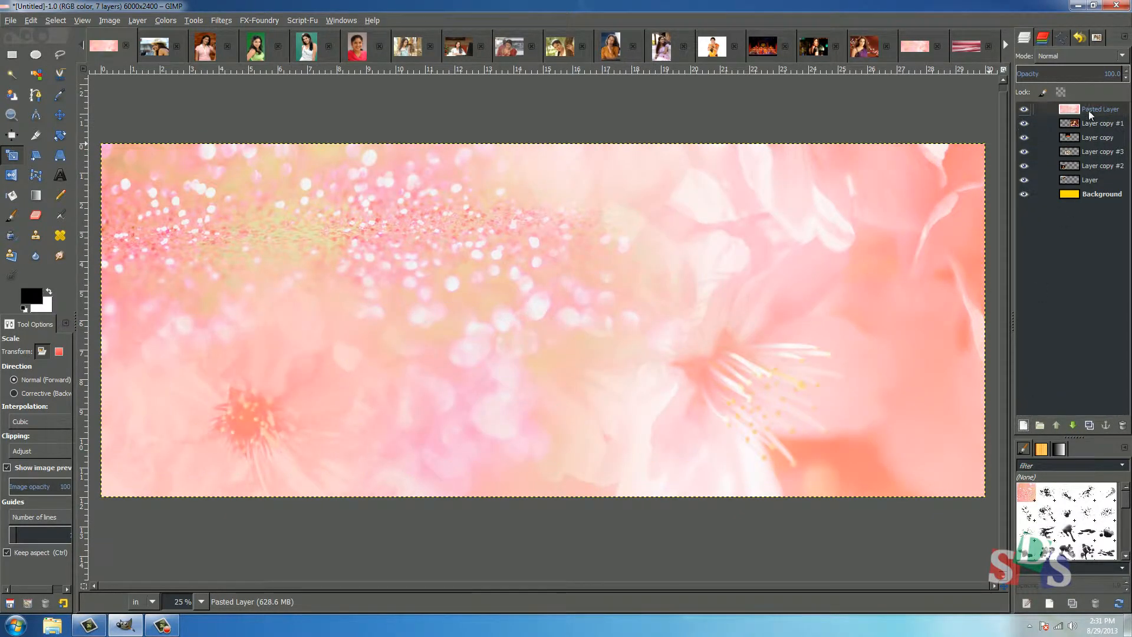
click(1072, 425)
click(1072, 425)
click(1072, 425)
click(1072, 426)
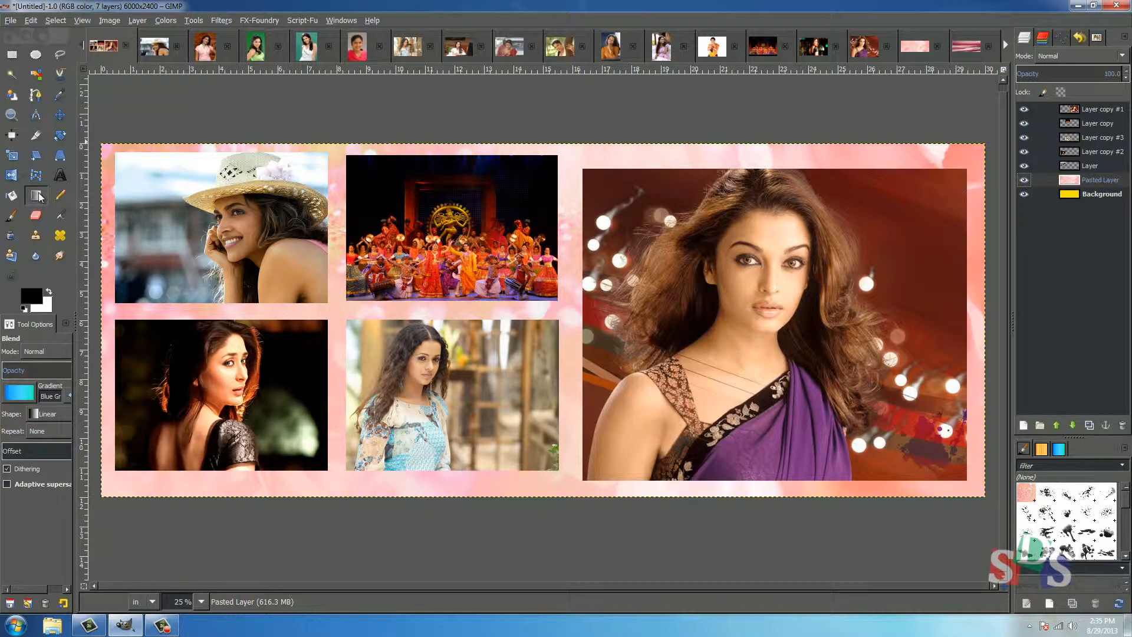
- Add a transparent 6000 × 2400 px layer above the pasted pink layer and fill it diagonally with the Blue Green gradient
click(26, 398)
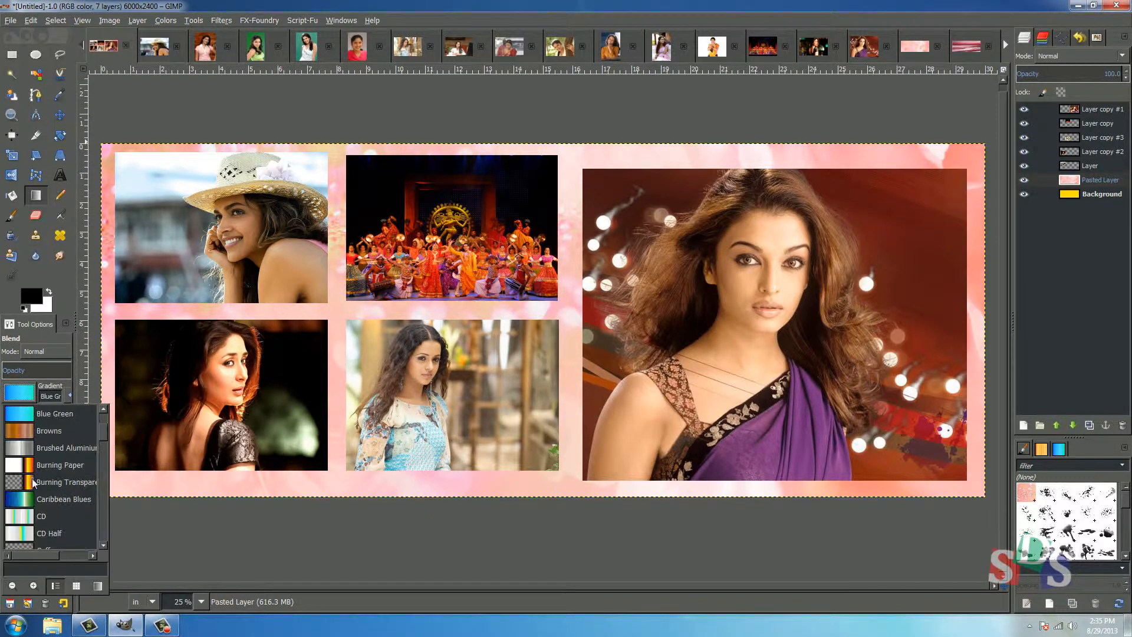
scroll(30, 442, up, 3)
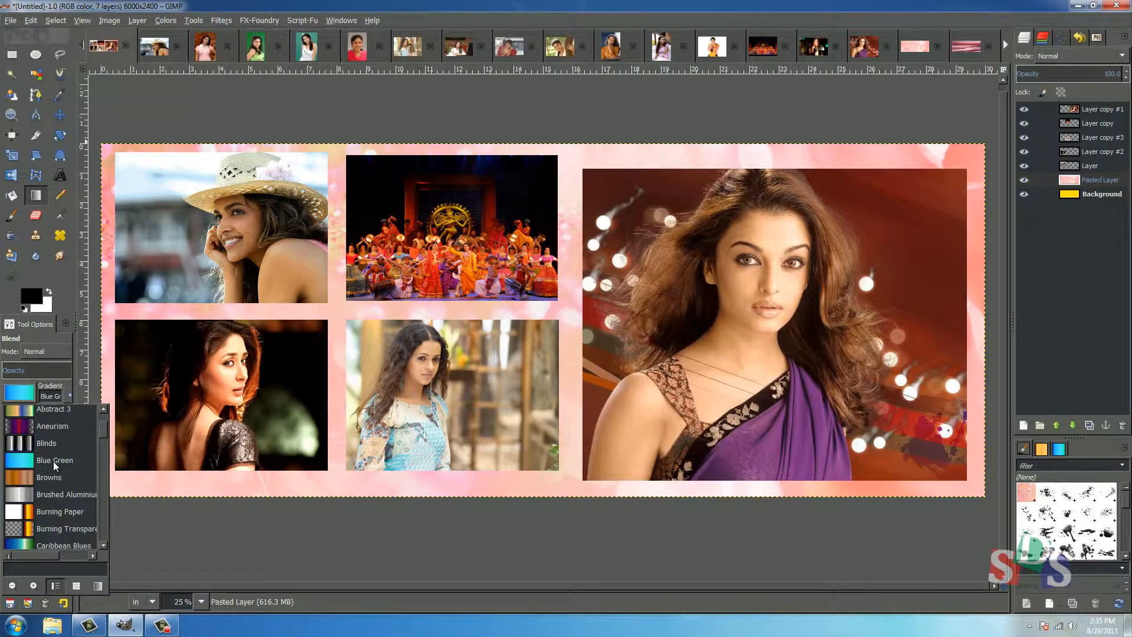
click(53, 461)
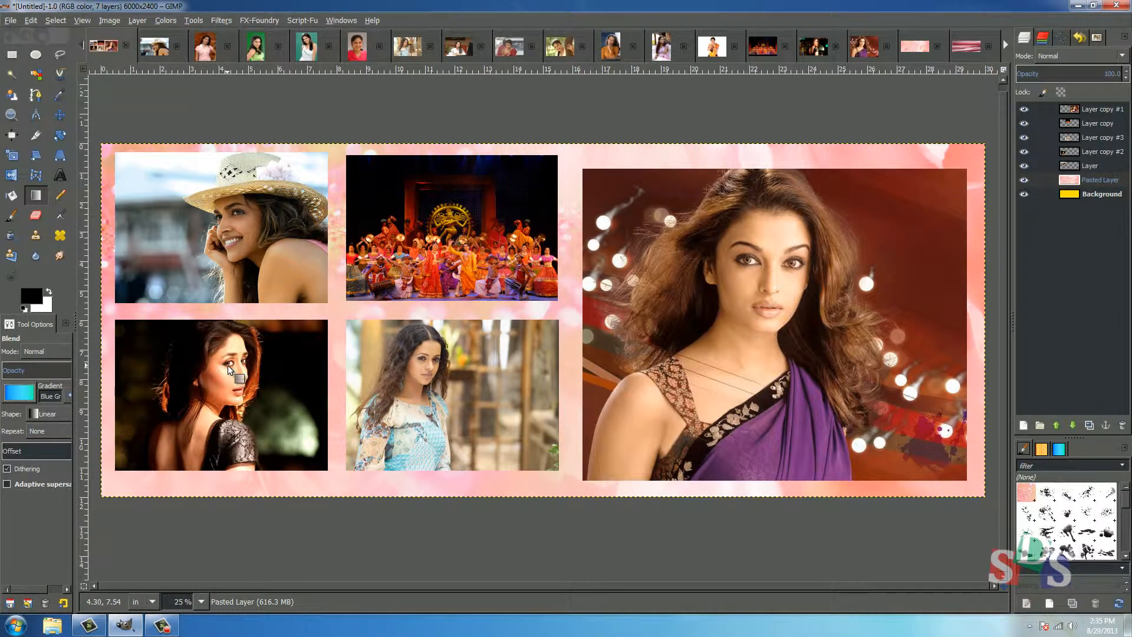
click(1024, 426)
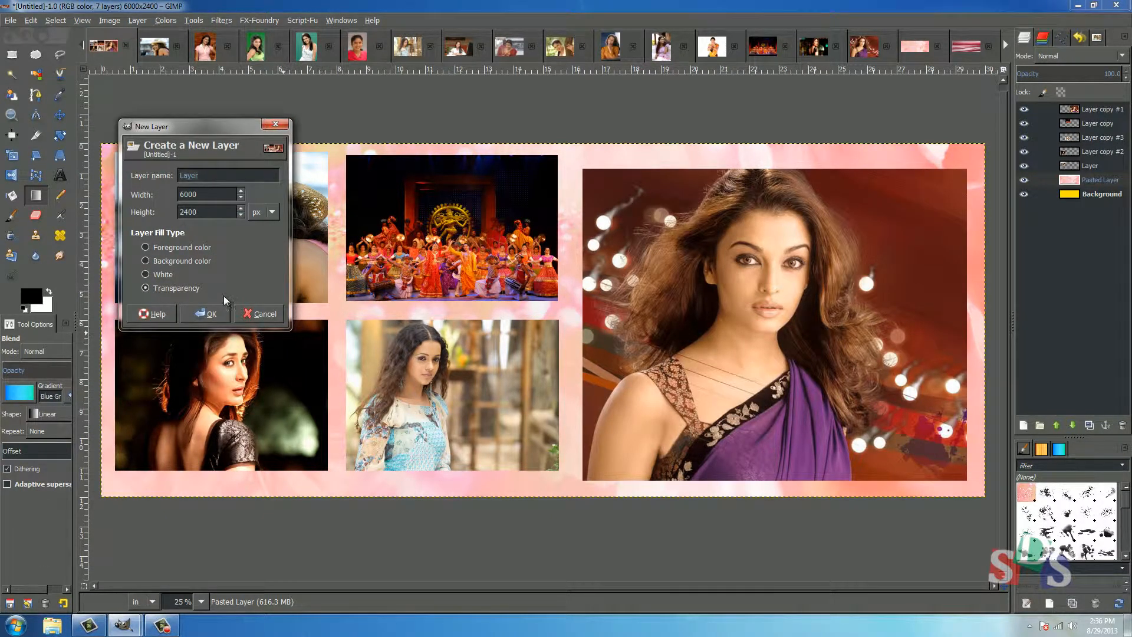
click(210, 315)
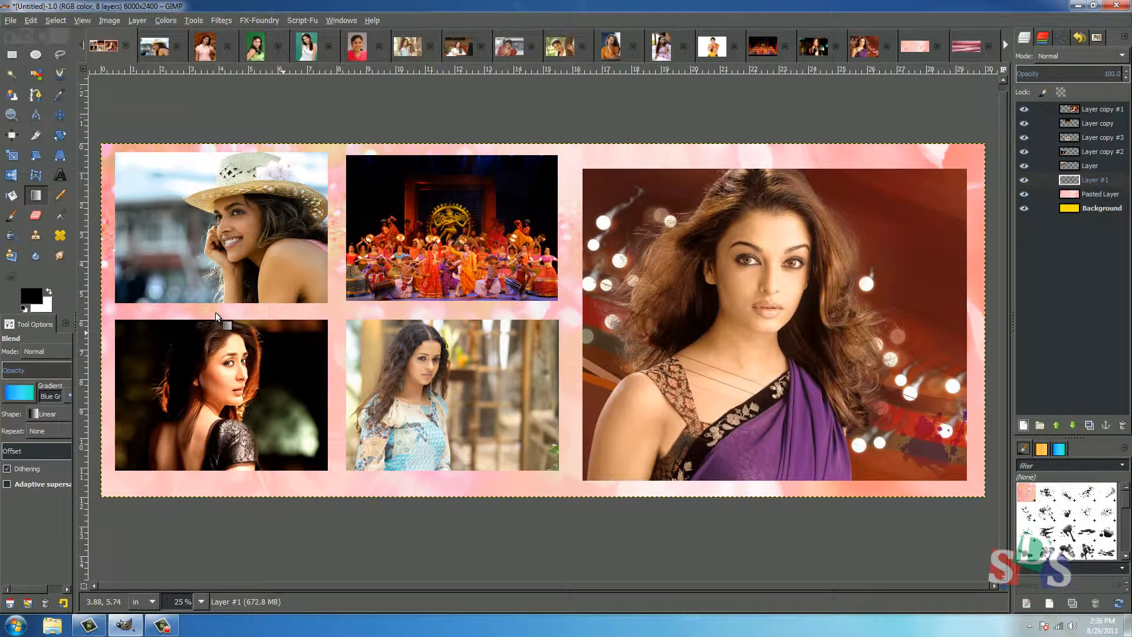
drag(250, 404, 837, 211)
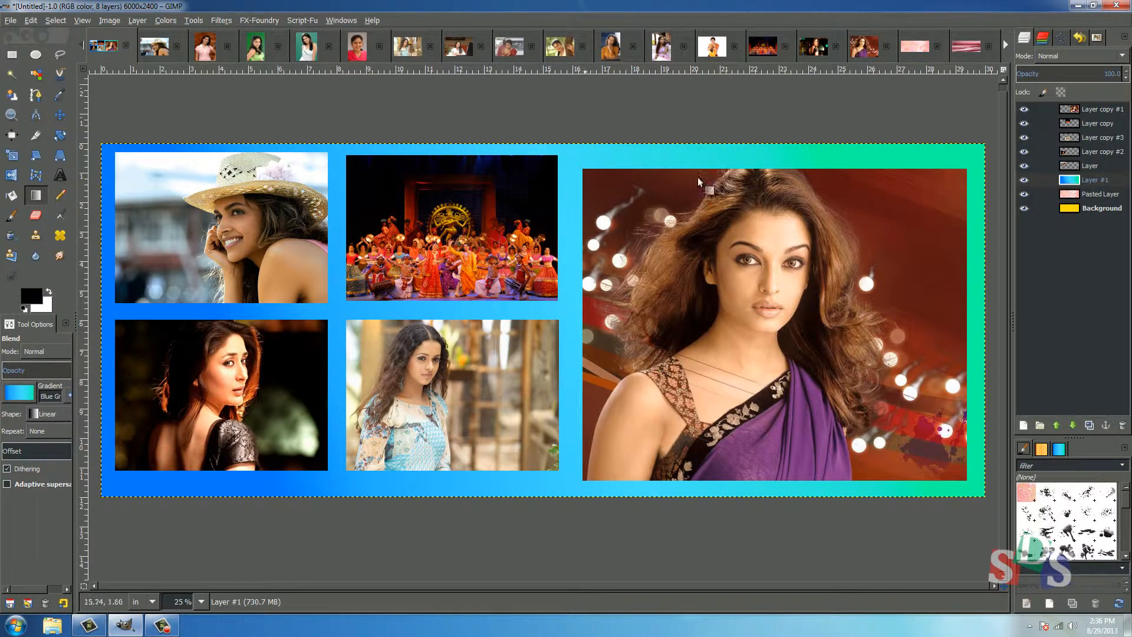
- Compare the gradient, pink and yellow backgrounds by hiding and restoring the upper two background layers, and select the Background layer
click(1024, 181)
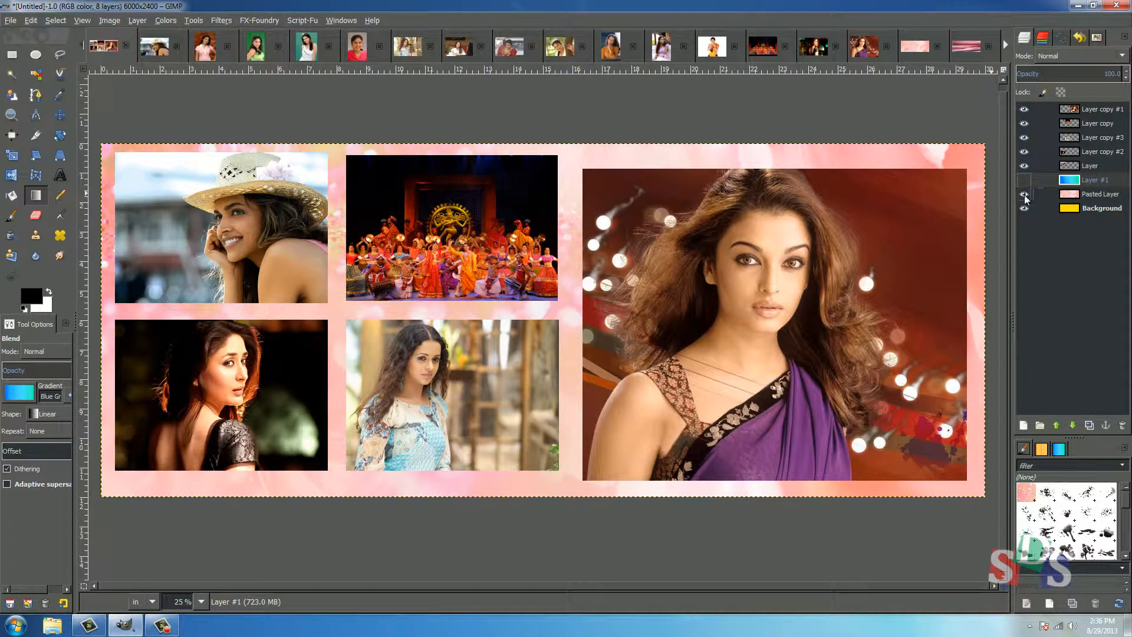
click(1024, 194)
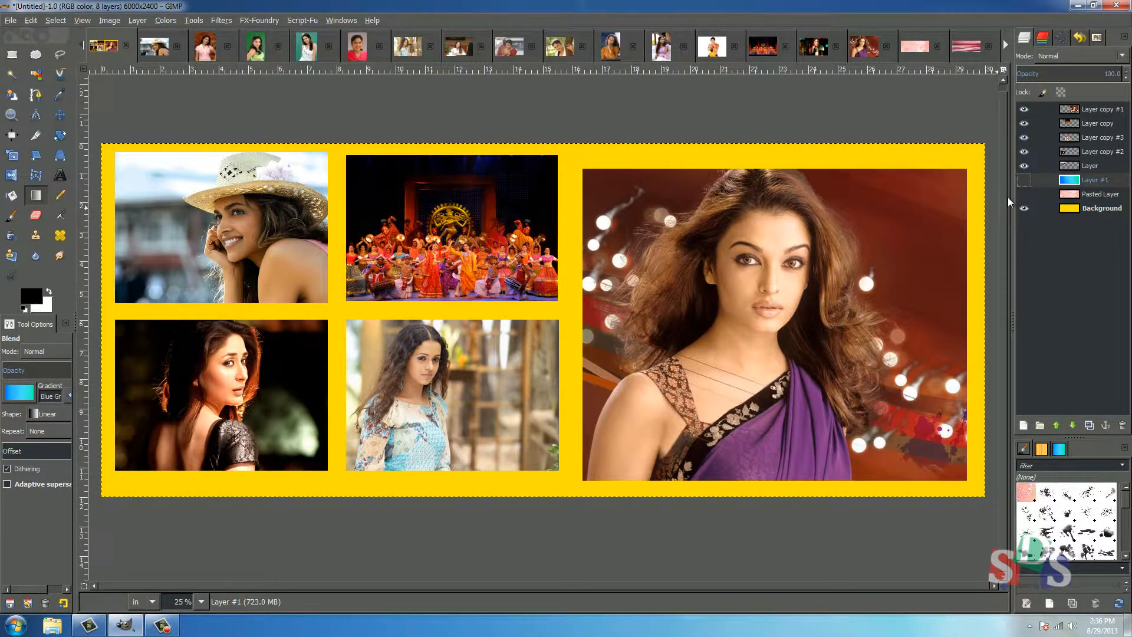
click(1024, 195)
click(1024, 181)
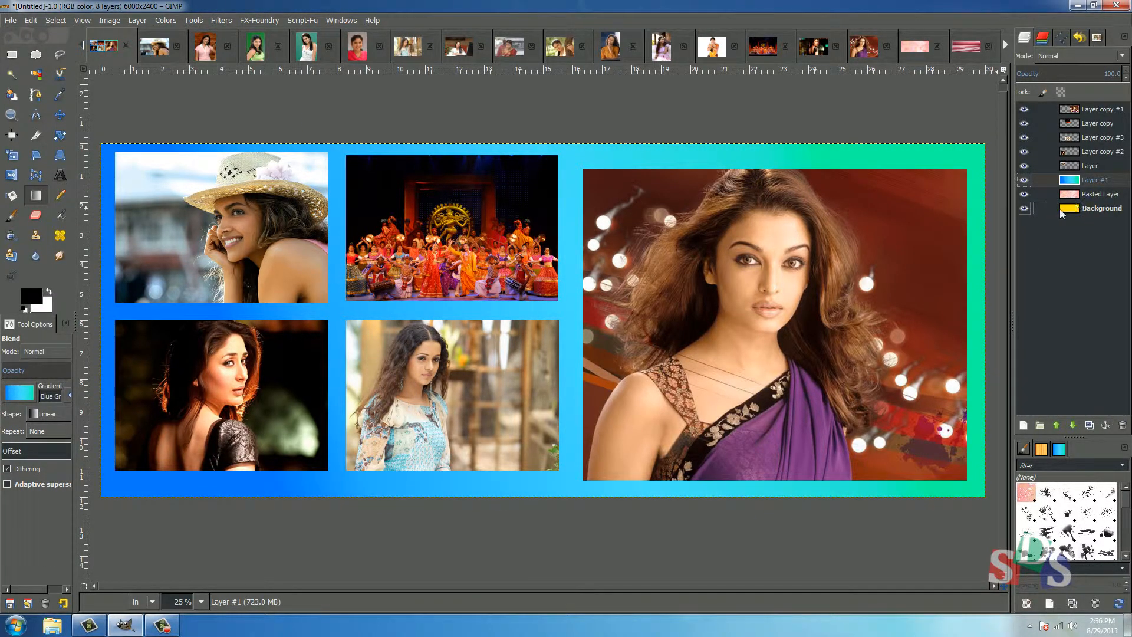
click(1102, 208)
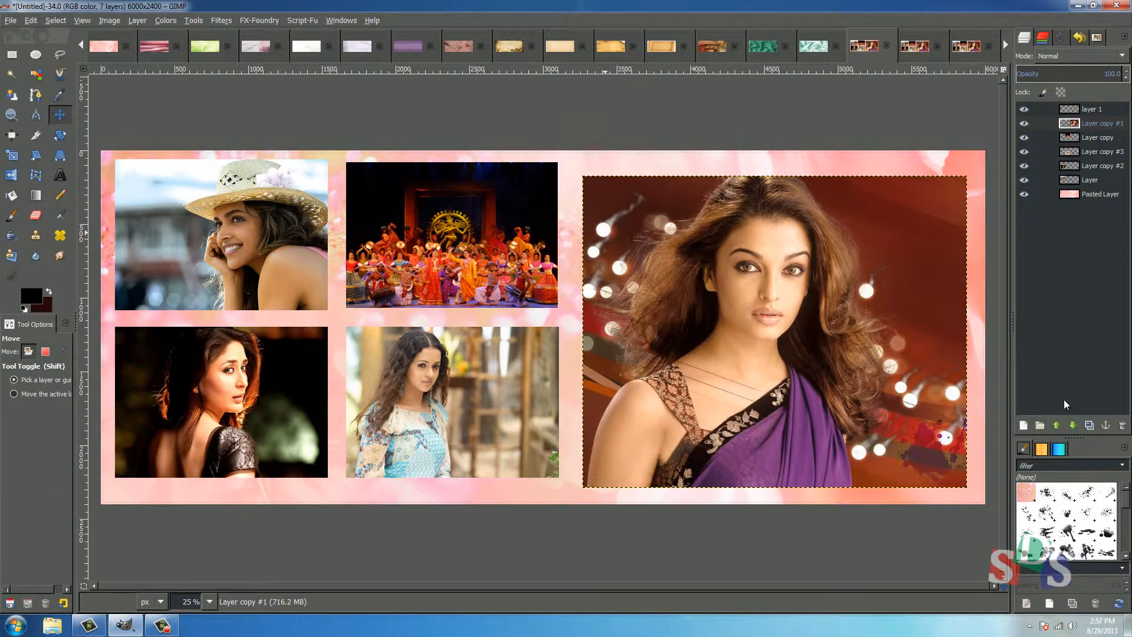
- Scale the album page's lower-left photo to about 1190 × 844 px, keeping its upper-right corner in place
click(182, 396)
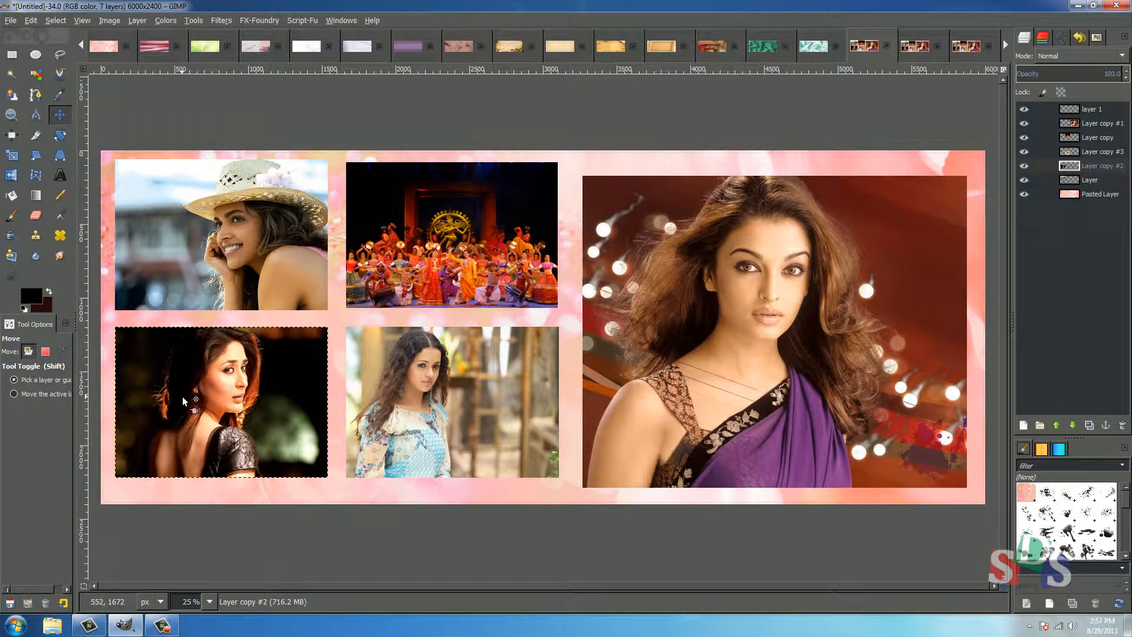
key(shift+s)
click(158, 442)
drag(118, 475, 155, 455)
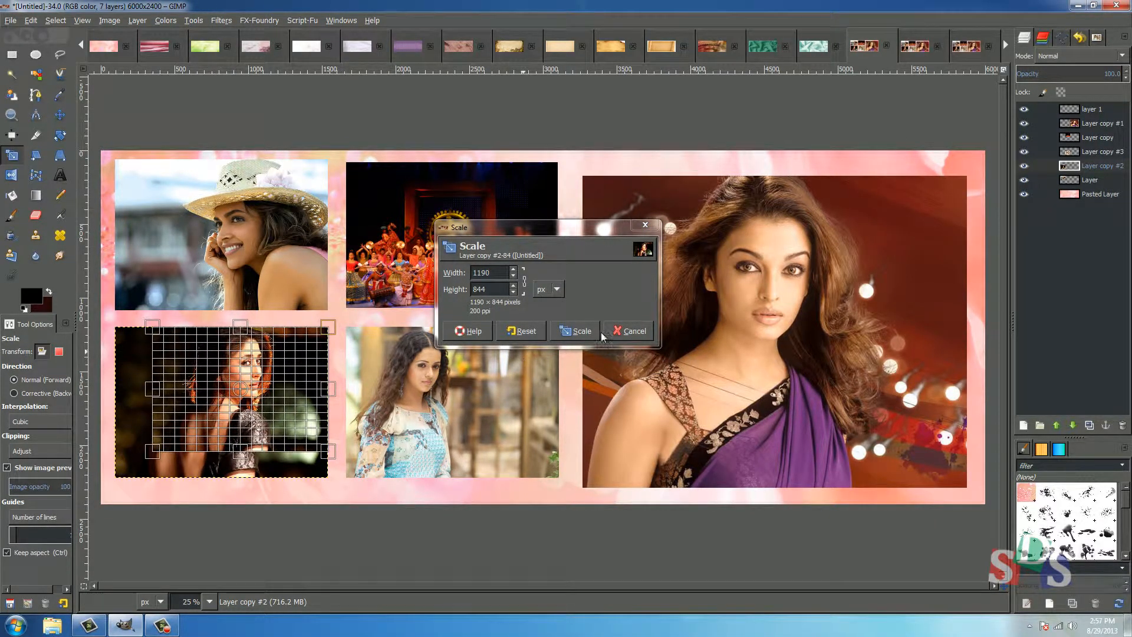
click(582, 331)
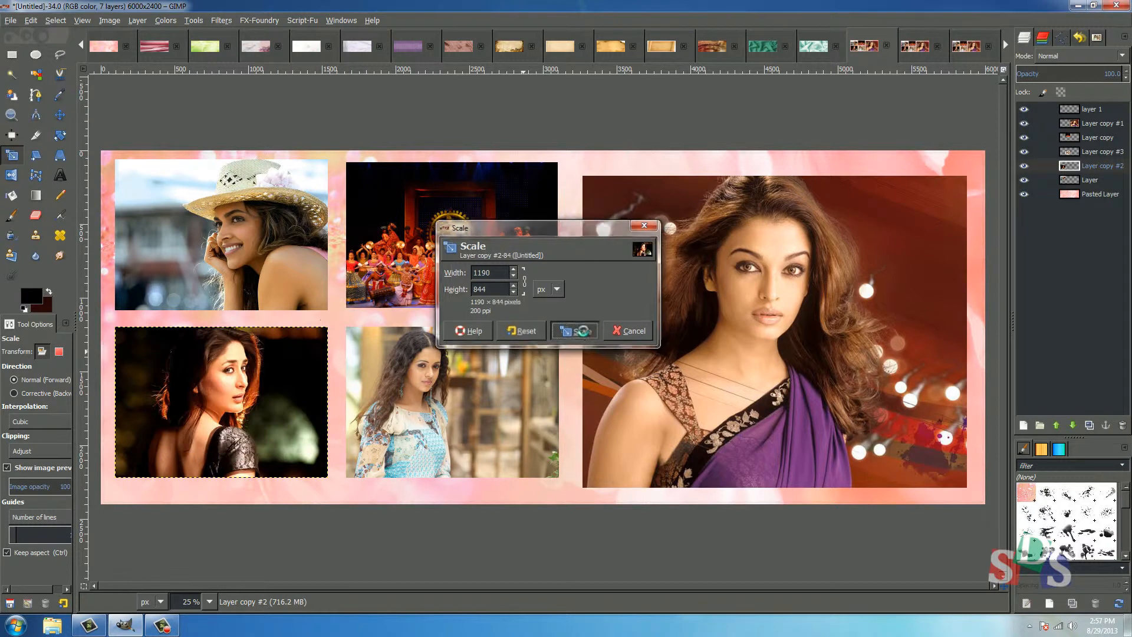
- Scale the lower-middle photo to about 1089 × 772 px and place the lower-left photo, at matching size, close beside it
key(m)
click(445, 388)
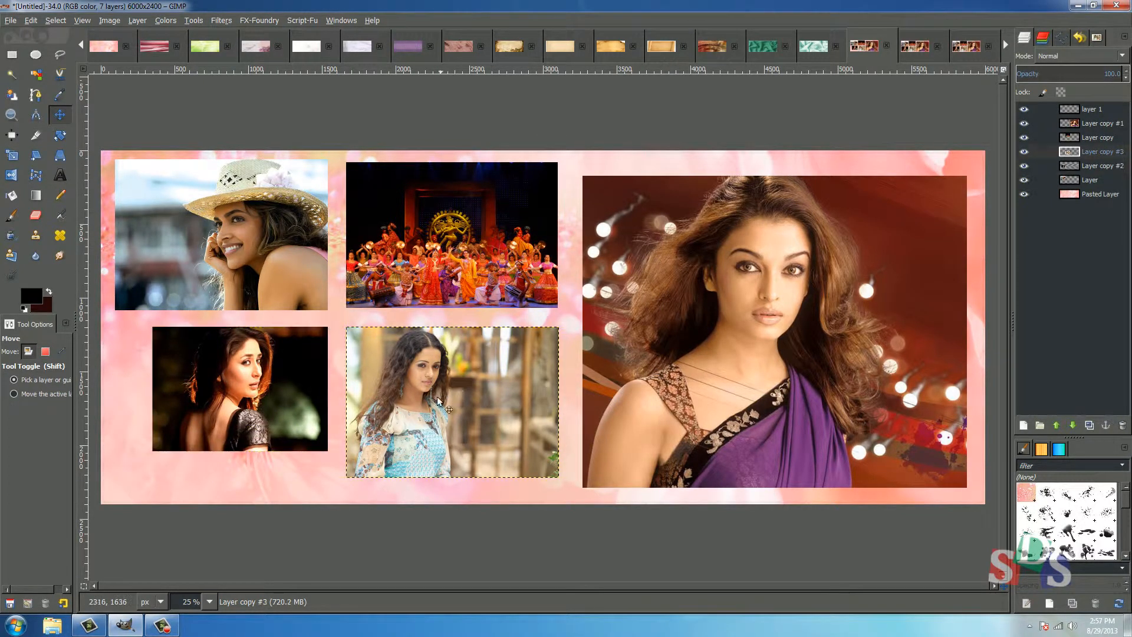
key(shift+t)
click(348, 473)
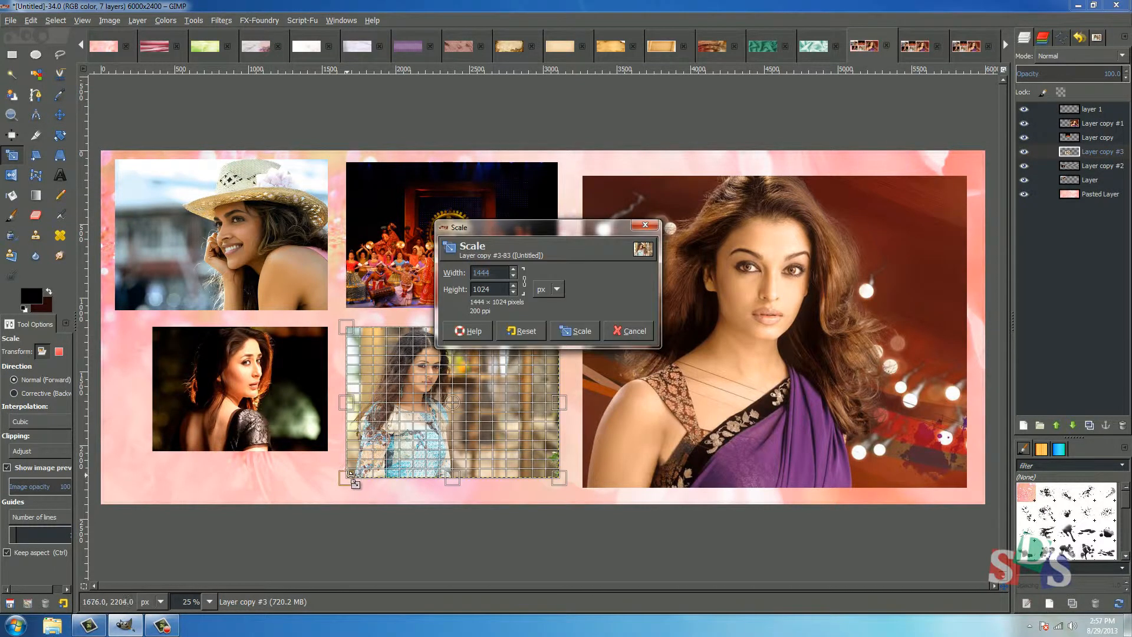
drag(348, 474, 377, 435)
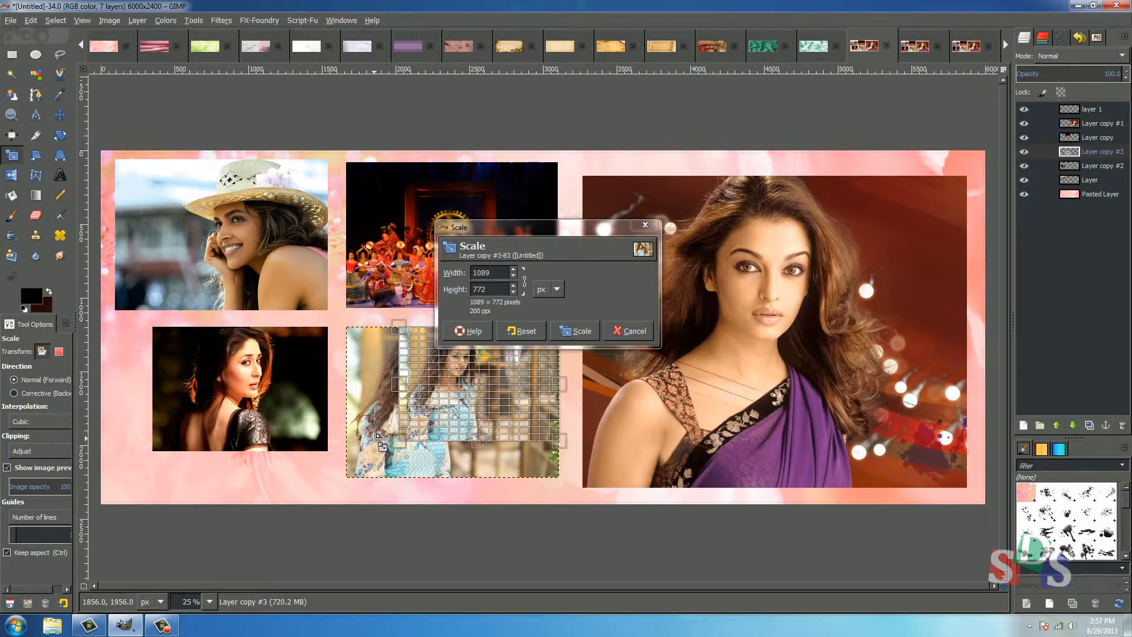
click(569, 331)
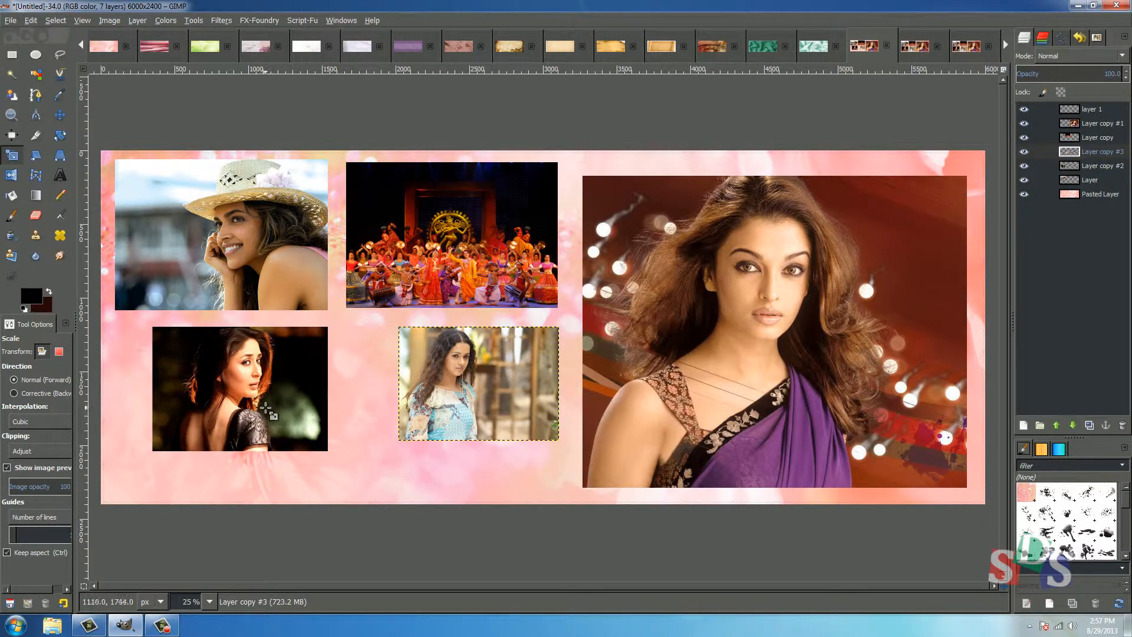
key(m)
drag(264, 405, 306, 391)
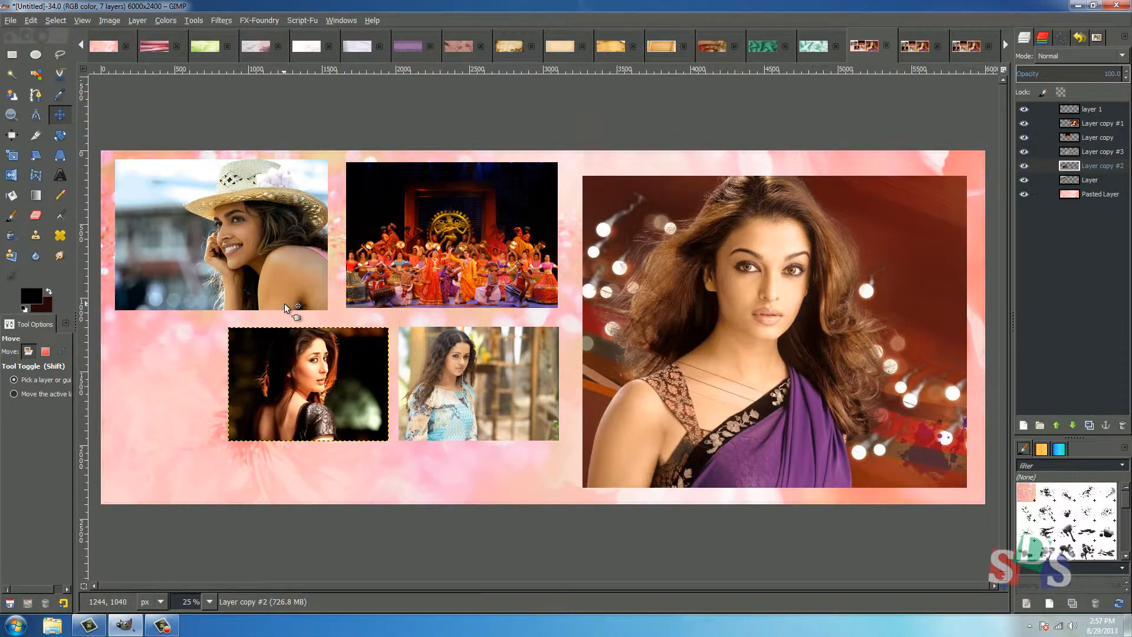
- Open flower (2).png from the flowers folder inside gimp tutorials sds
click(10, 22)
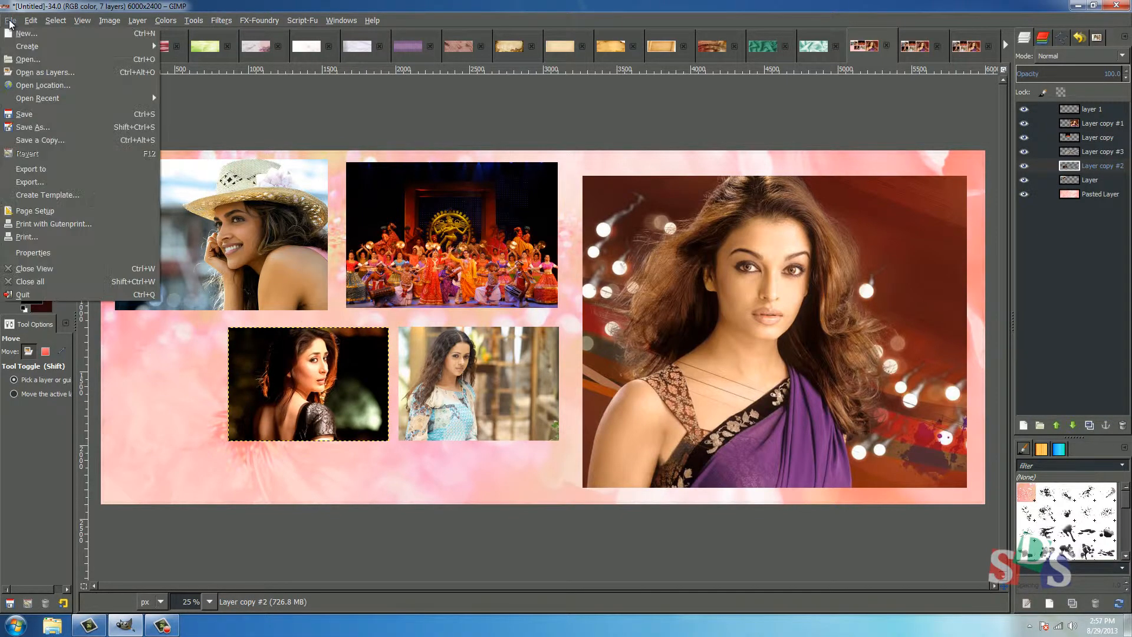
click(23, 60)
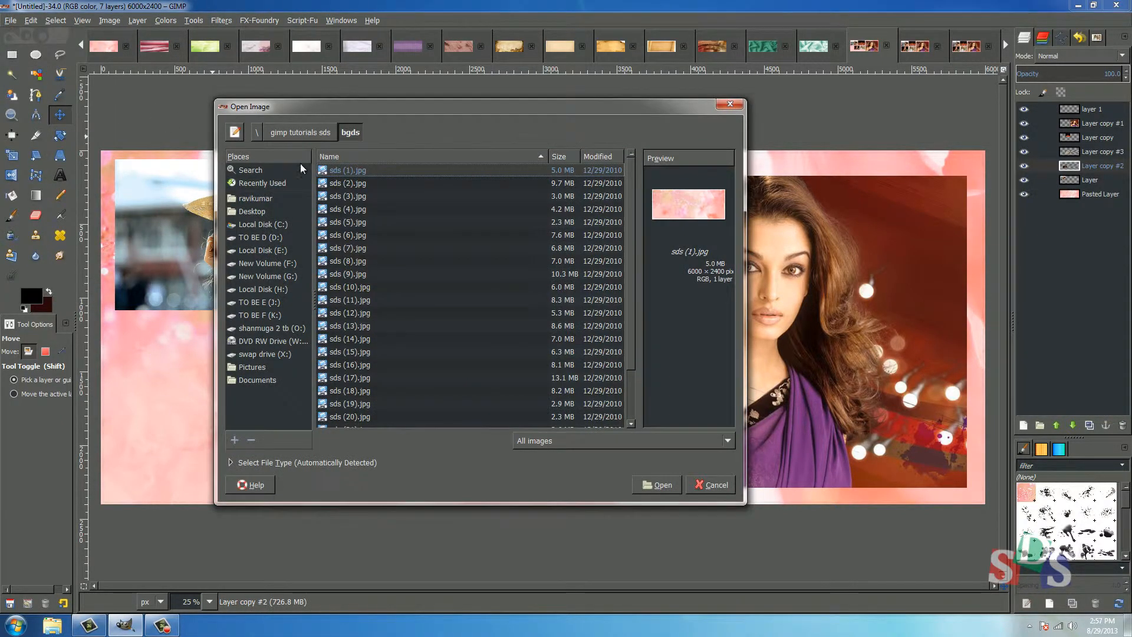
click(309, 135)
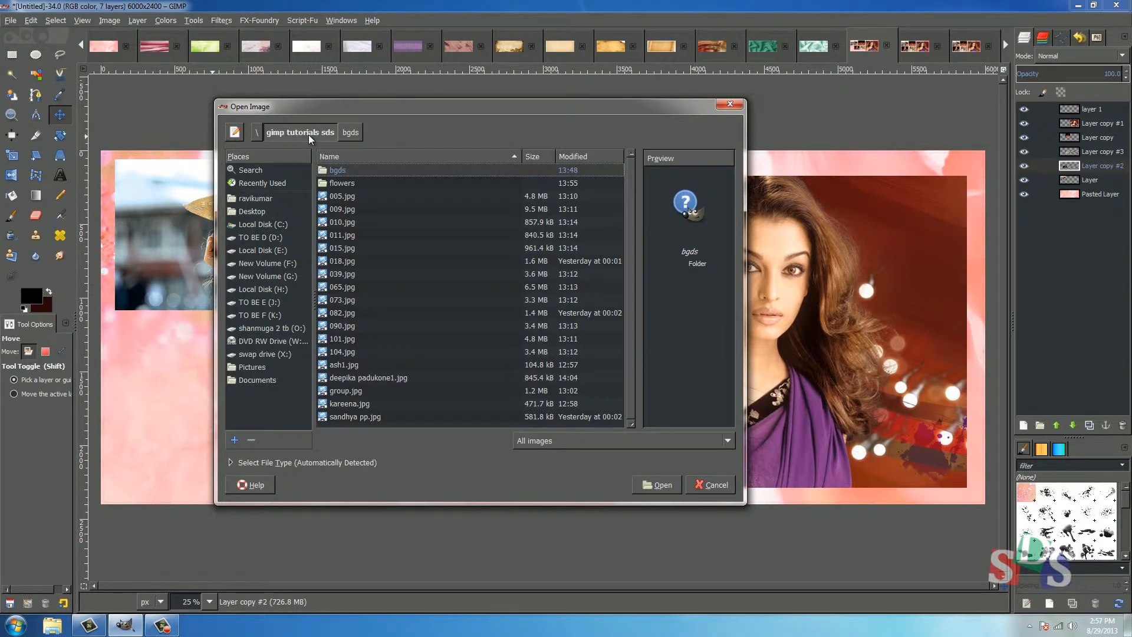
double_click(351, 182)
double_click(353, 209)
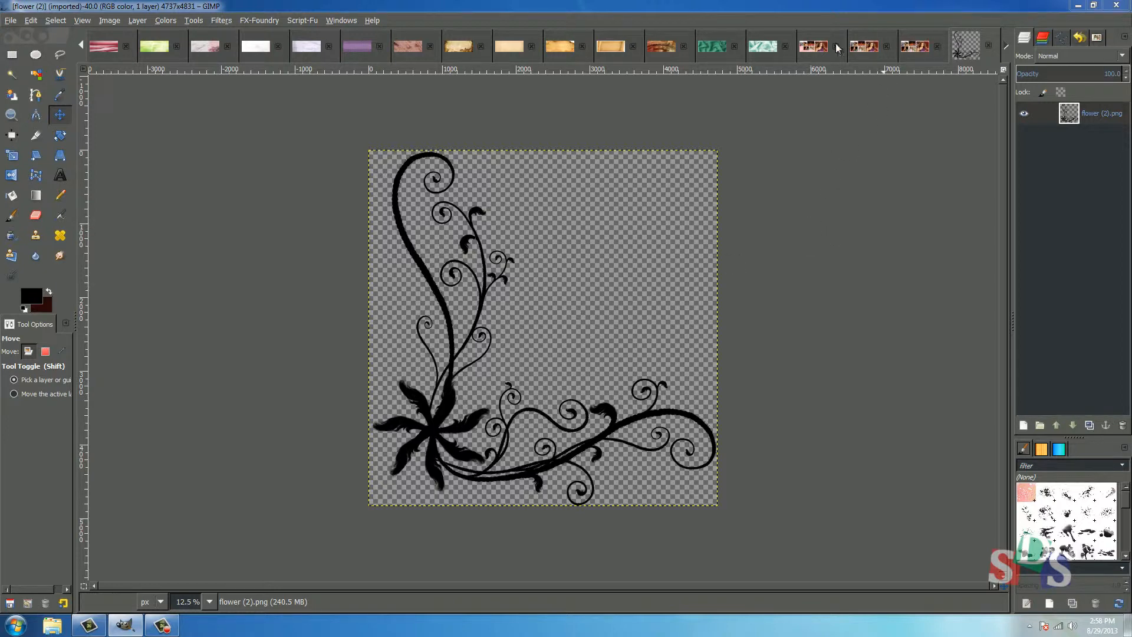
- Paste the copied flower ornament into the album page with the pink Pasted Layer selected
click(813, 47)
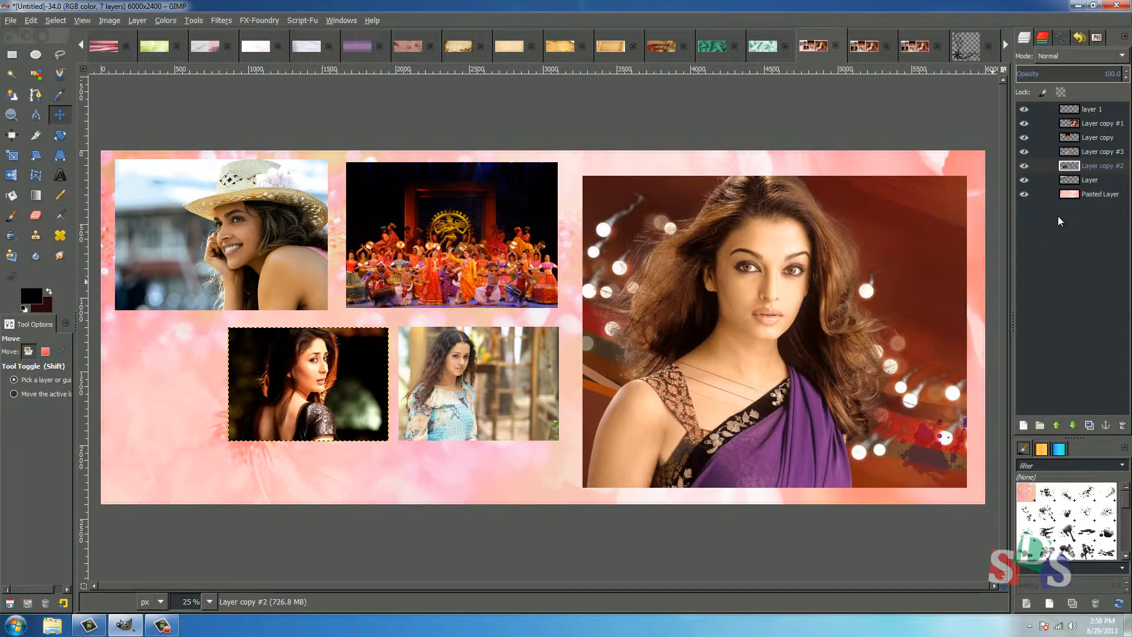
click(1095, 194)
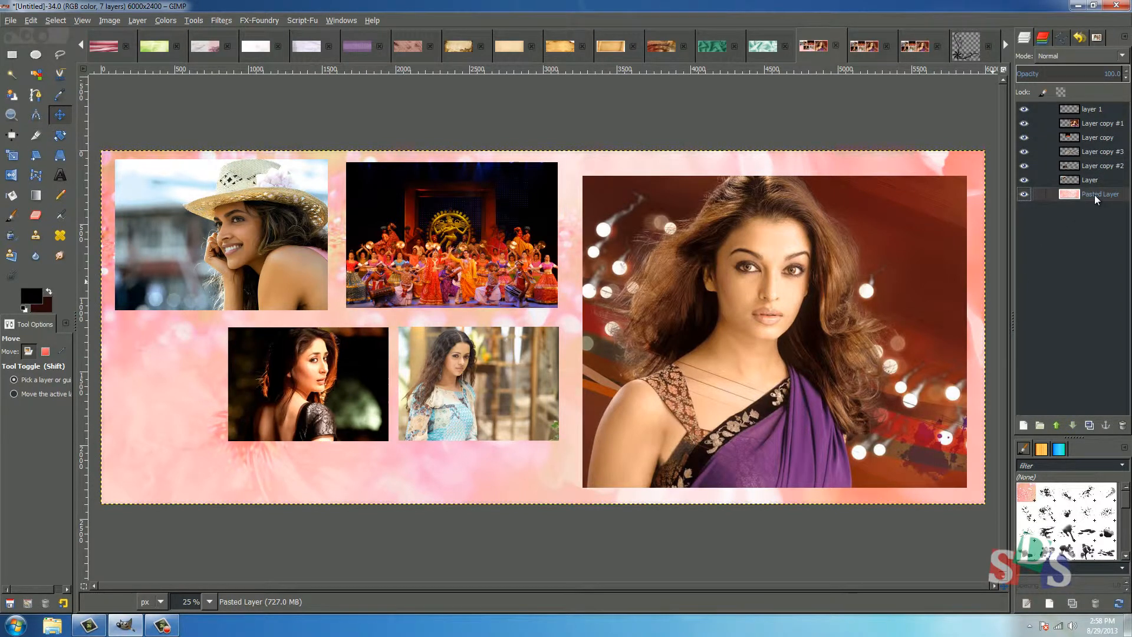
key(ctrl+v)
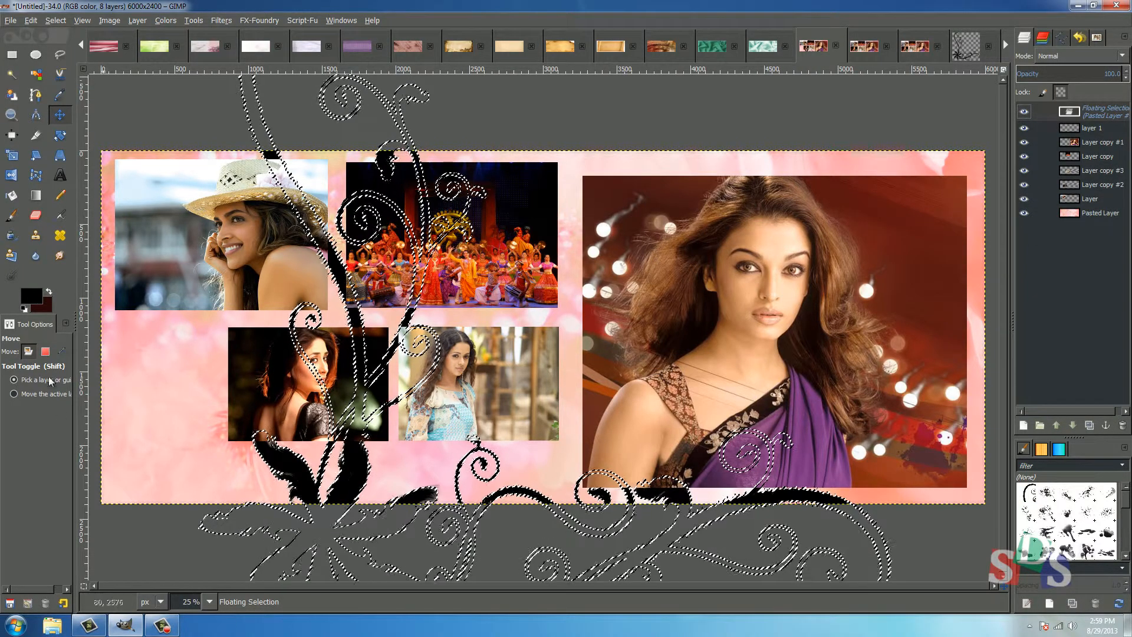
- Scale the pasted flower ornament to about 1380 × 1007 px and fit it into the album page's lower-left corner
click(209, 602)
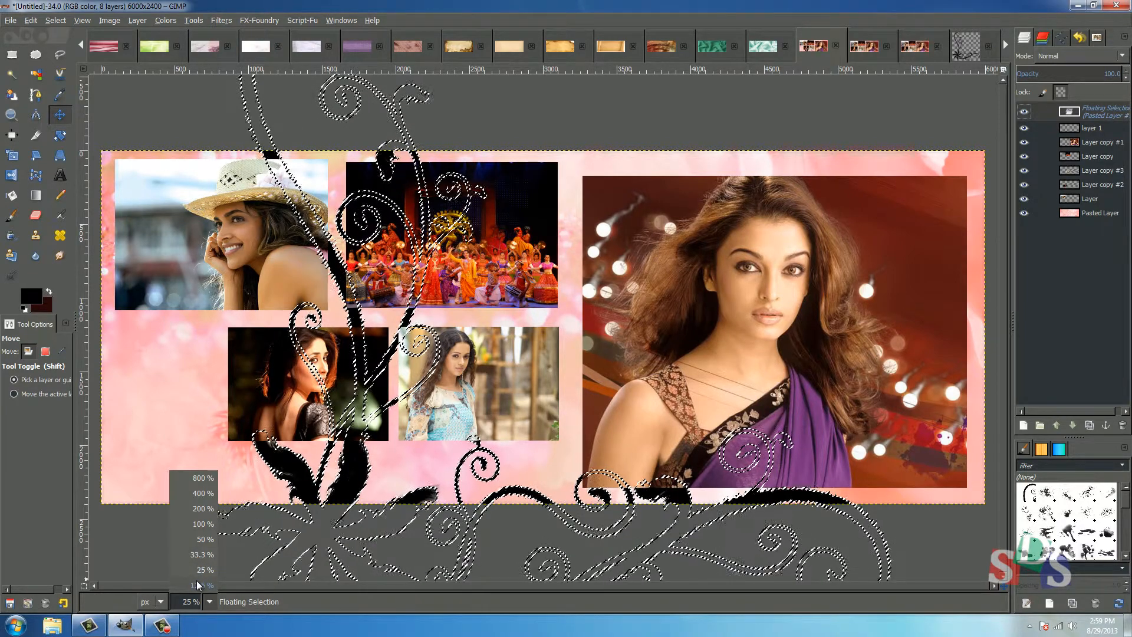
click(196, 581)
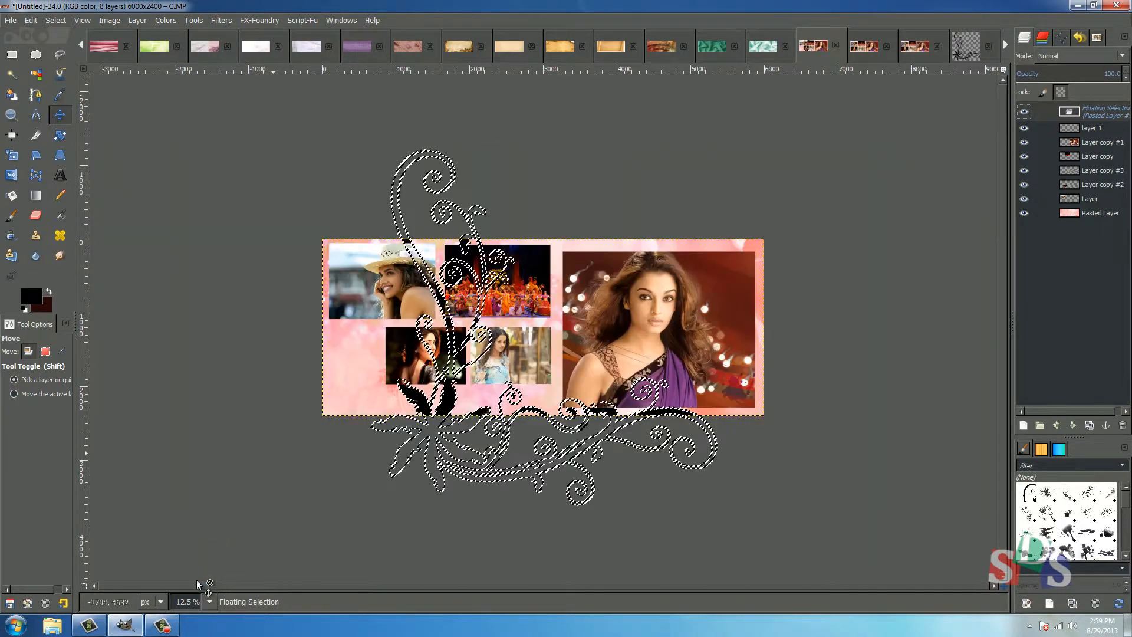
key(shift+s)
click(169, 528)
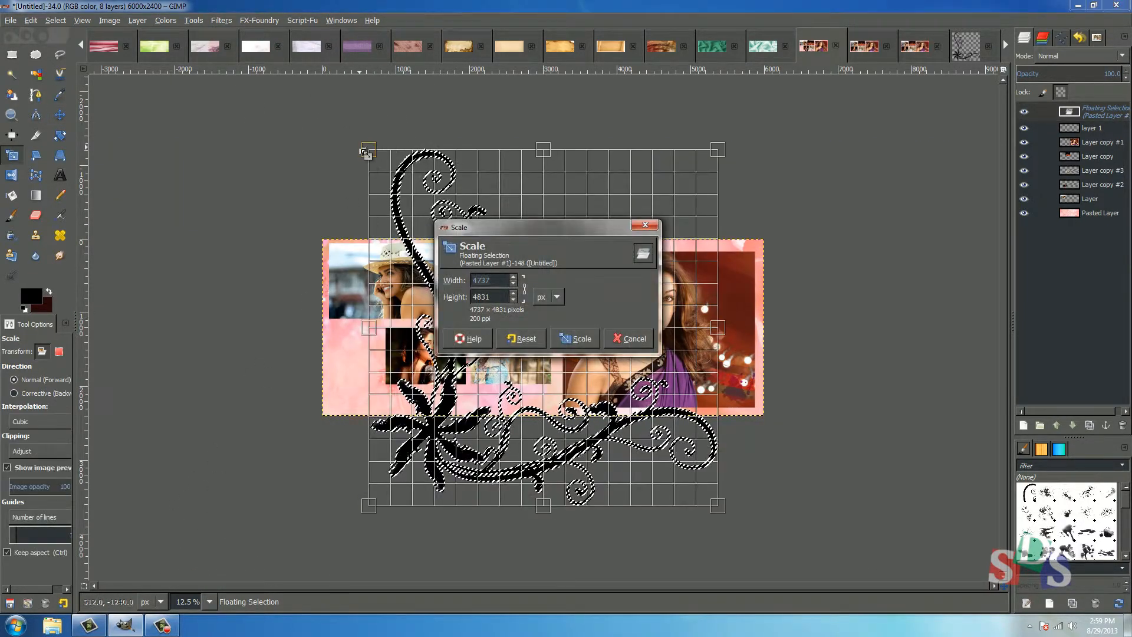
drag(369, 149, 424, 418)
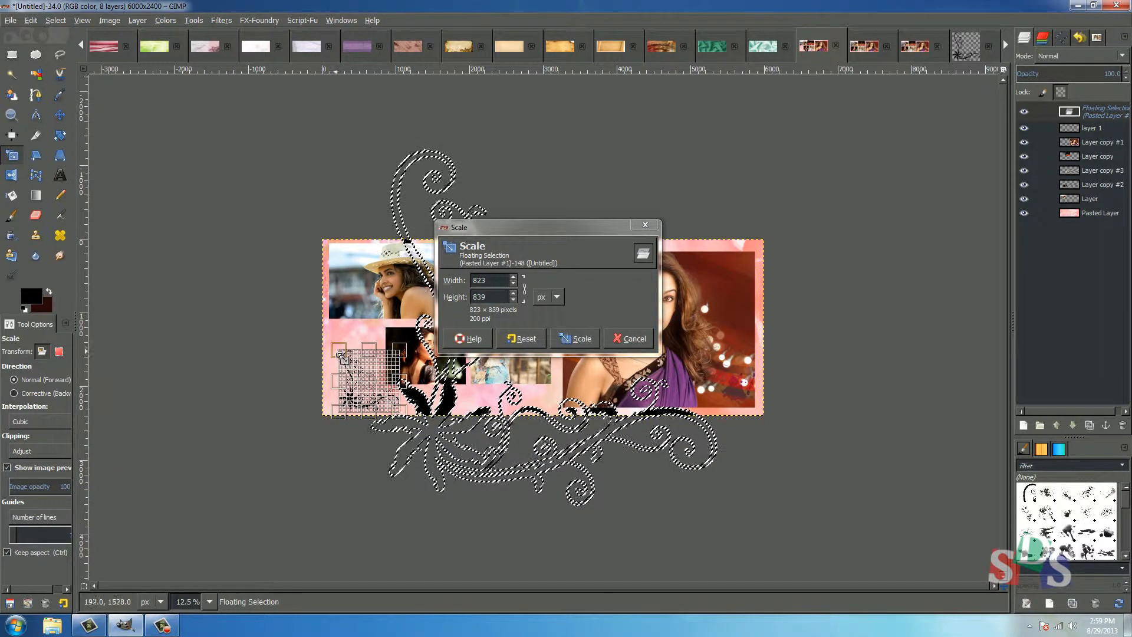
drag(338, 350, 330, 345)
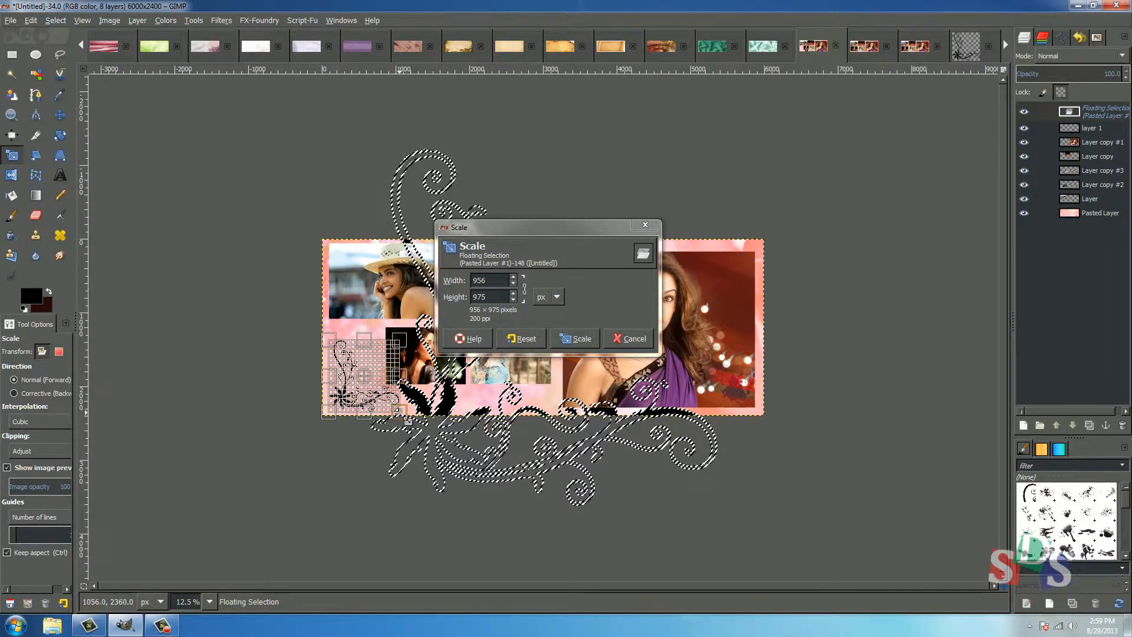
drag(399, 383, 433, 414)
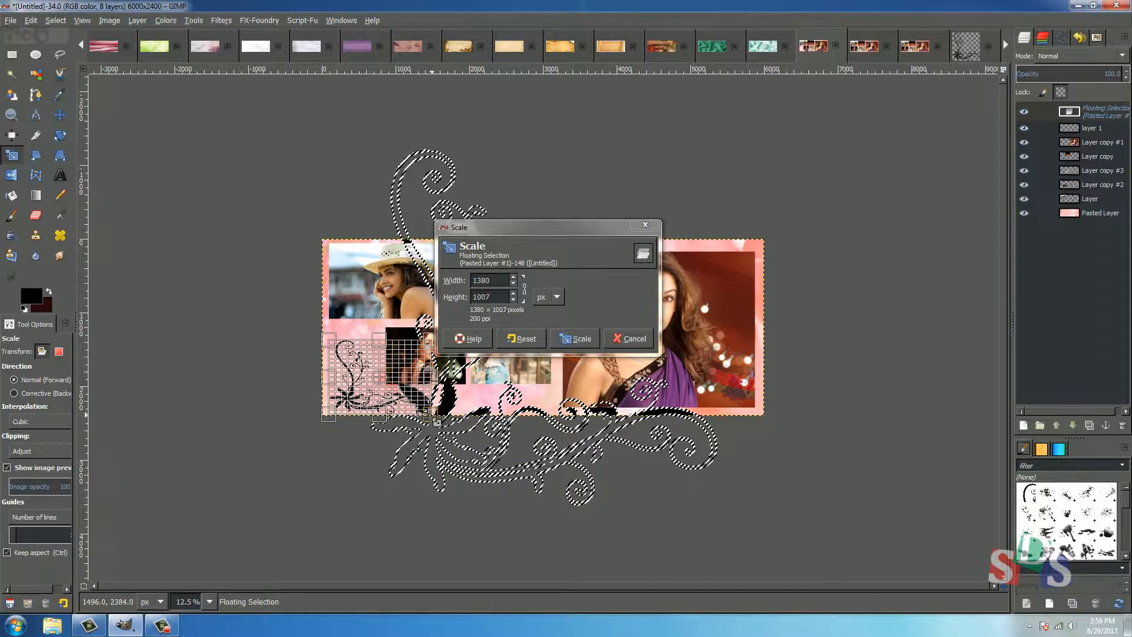
drag(382, 381, 381, 377)
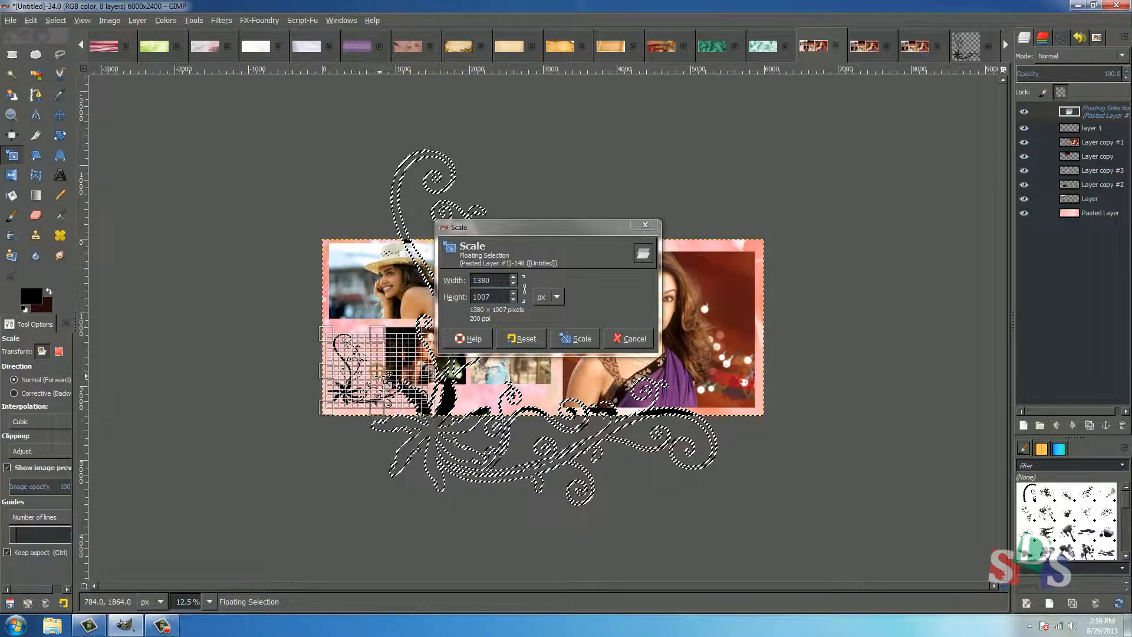
click(568, 339)
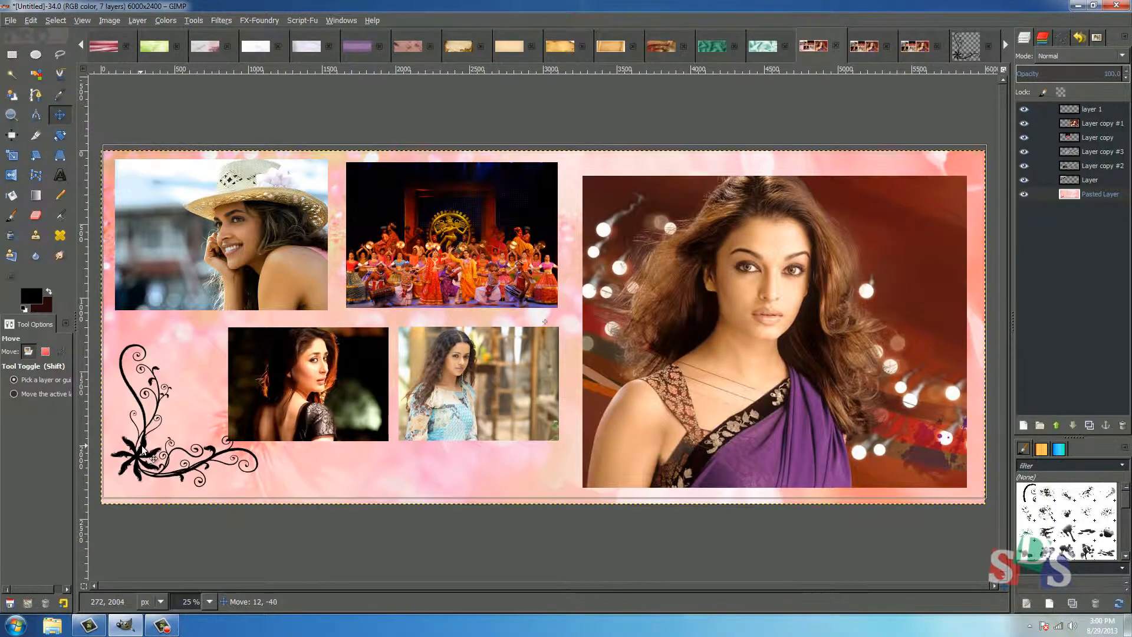
click(209, 602)
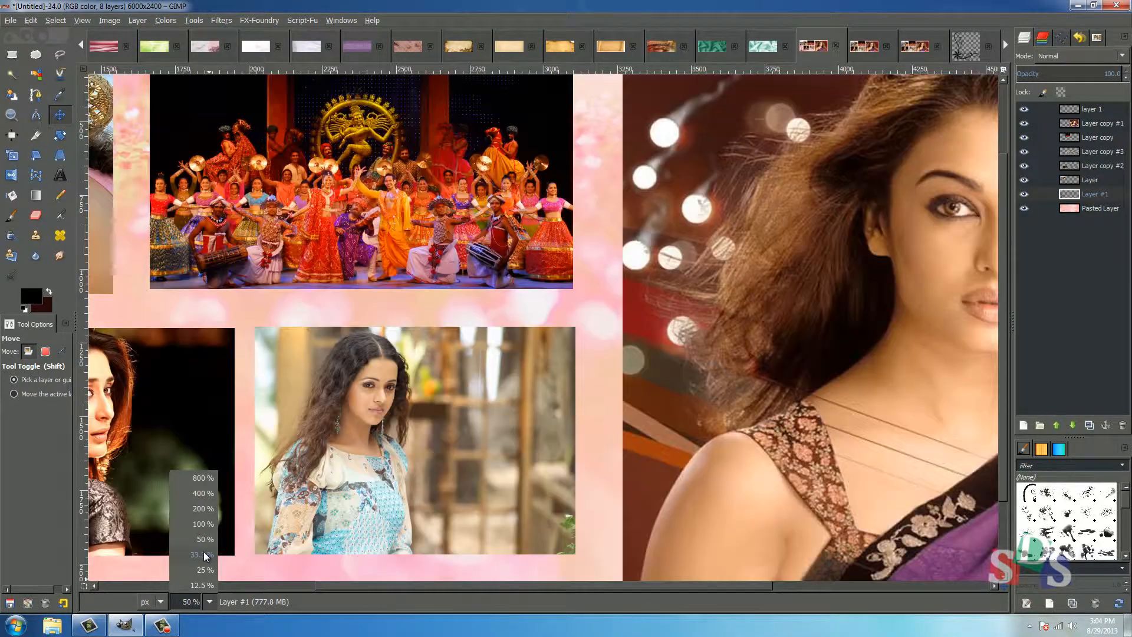
click(203, 554)
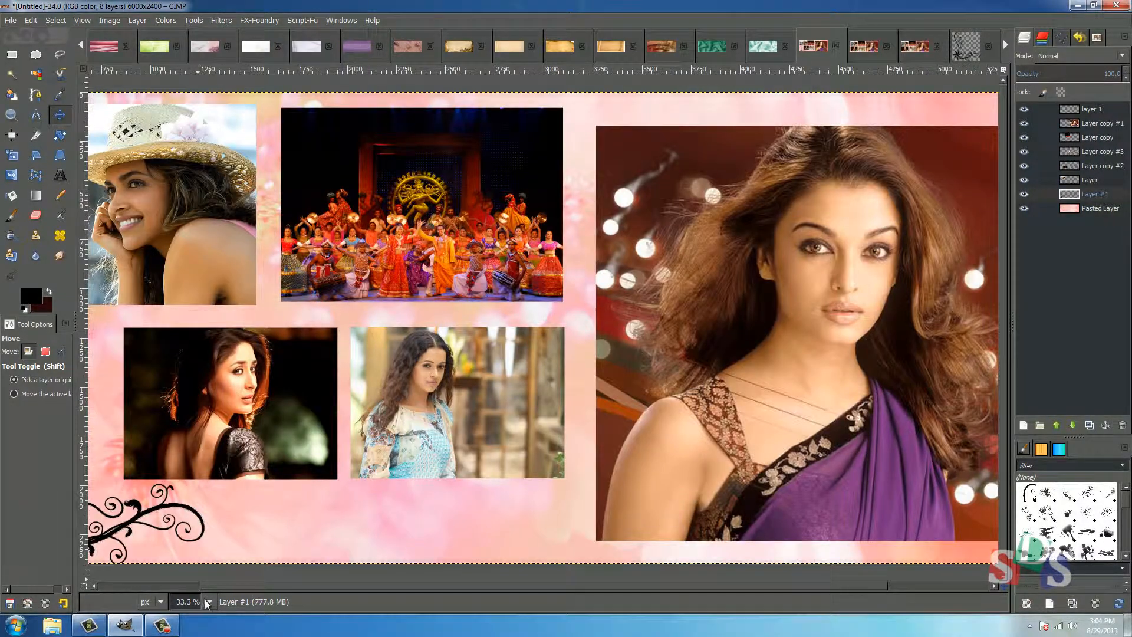
click(209, 601)
click(203, 565)
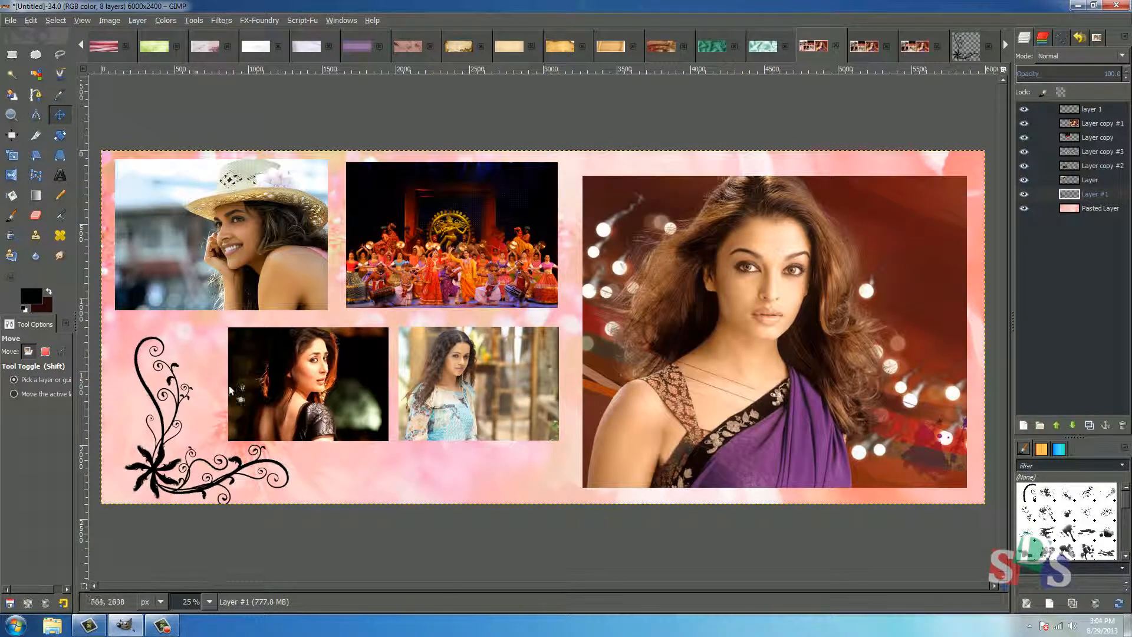